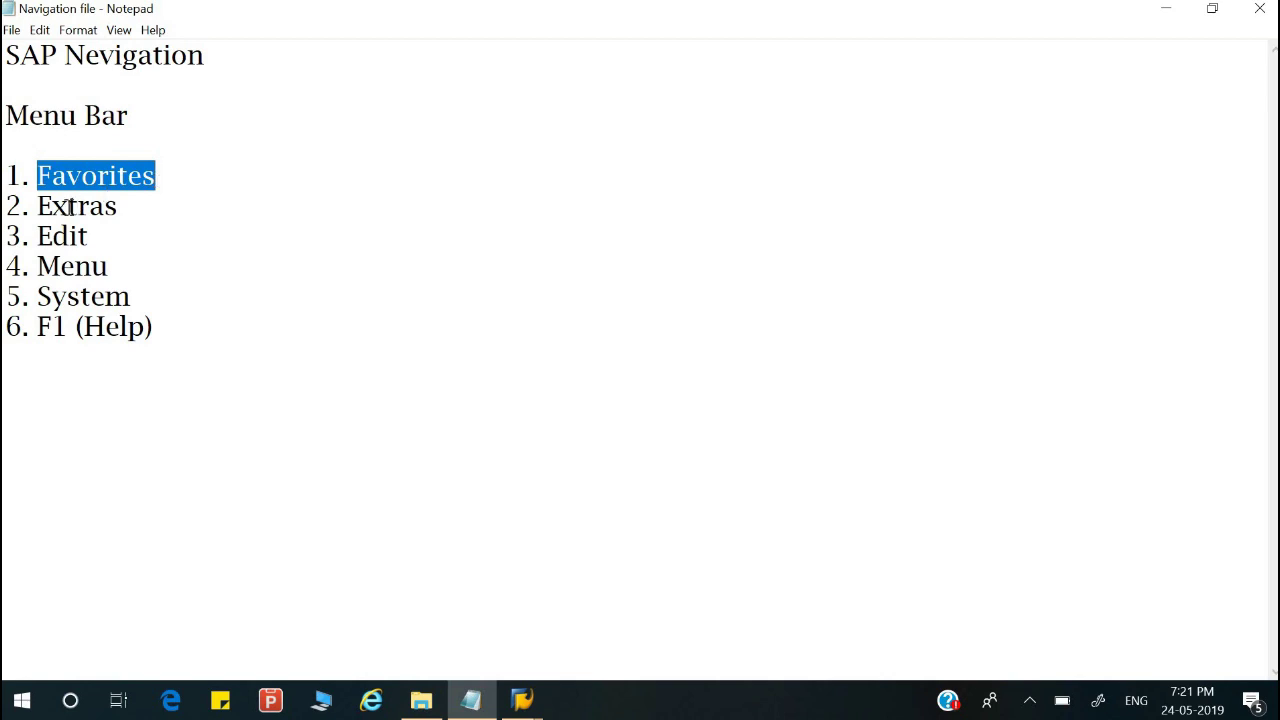
# Step: Highlight the Extras item in the navigation notes and switch to the SAP Easy Access window
pyautogui.moveTo(36, 206); pyautogui.dragTo(127, 216)
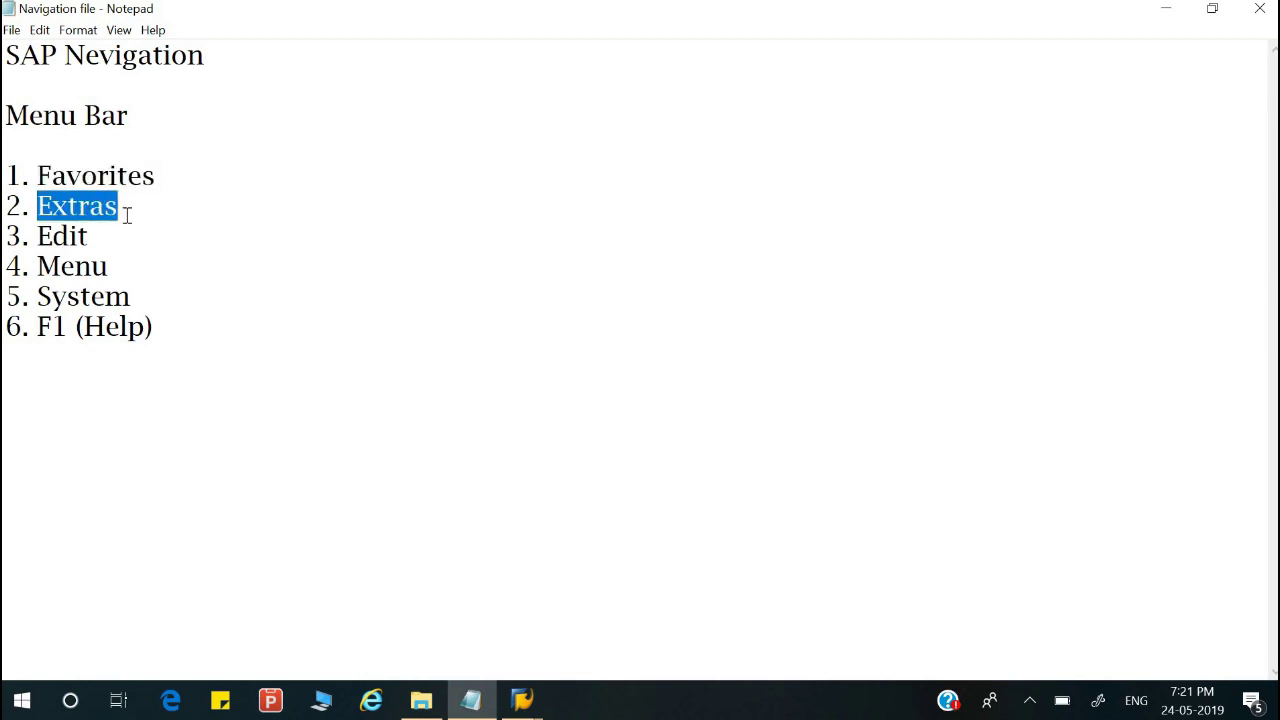
pyautogui.moveTo(524, 702)
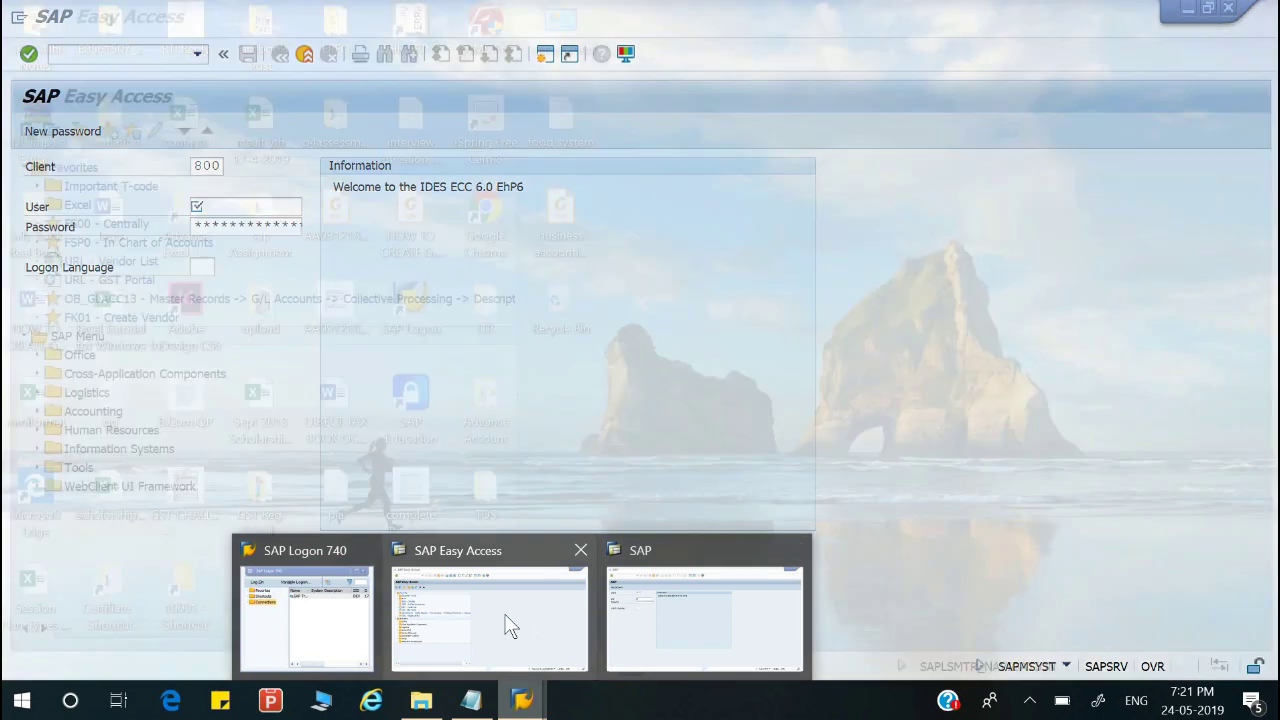
pyautogui.click(510, 625)
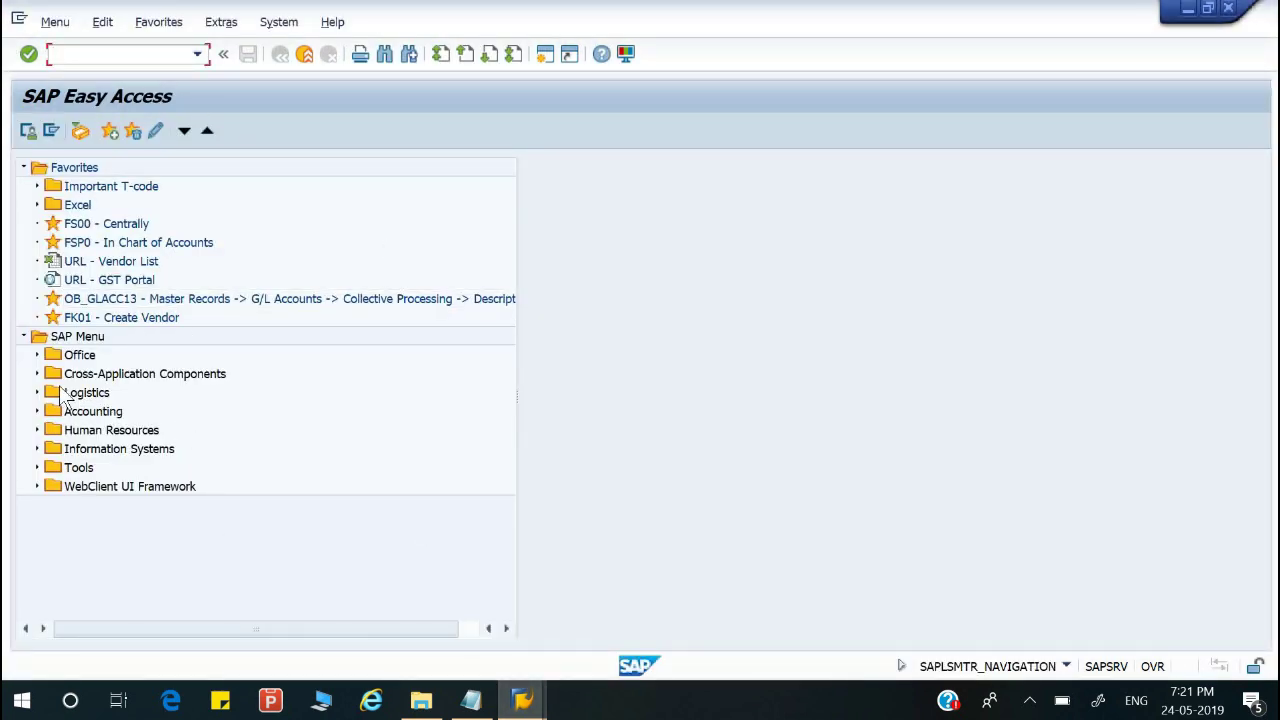
# Step: Review the SAP Easy Access display settings and accept them with Display Technical Names enabled
pyautogui.click(232, 22)
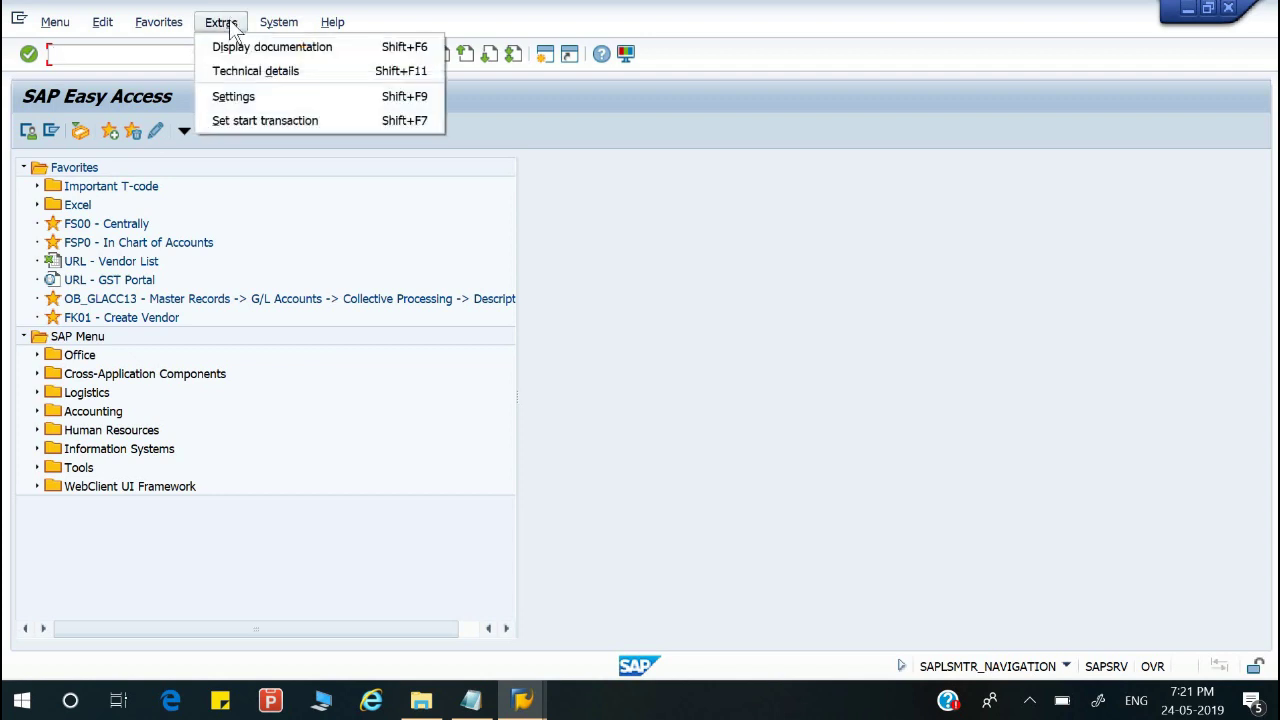
pyautogui.click(262, 97)
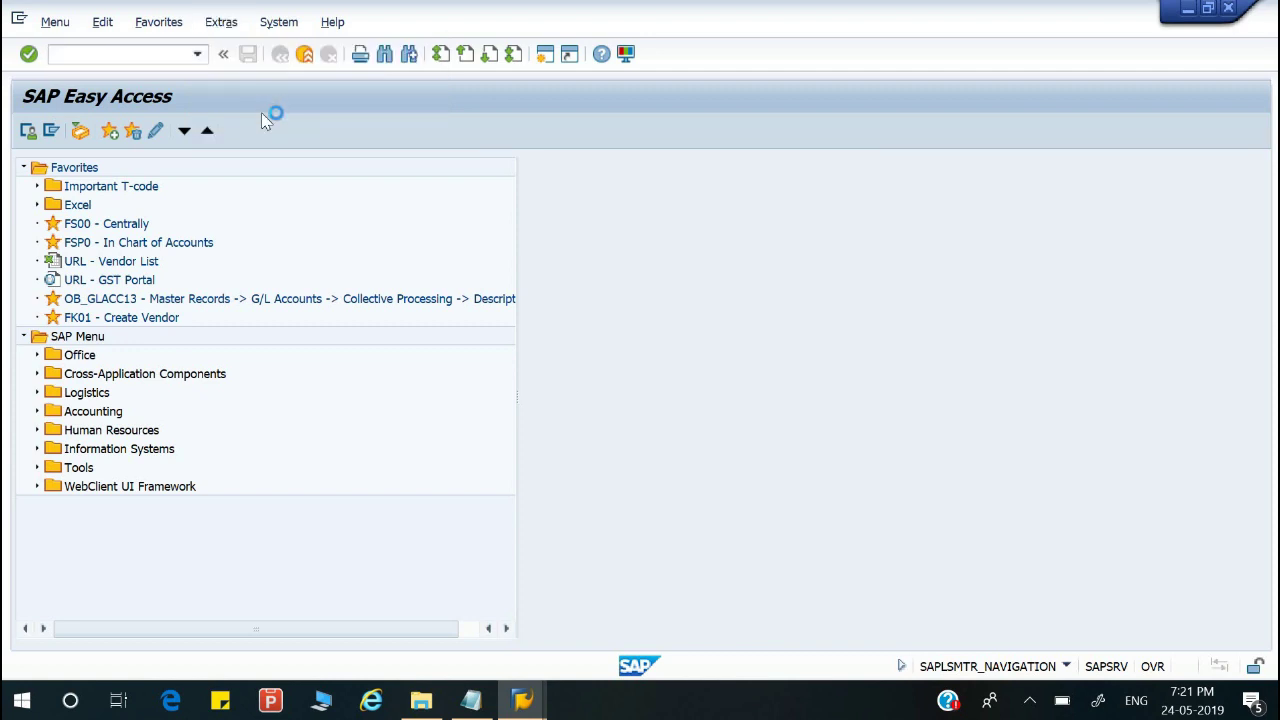
pyautogui.moveTo(240, 167); pyautogui.dragTo(513, 95)
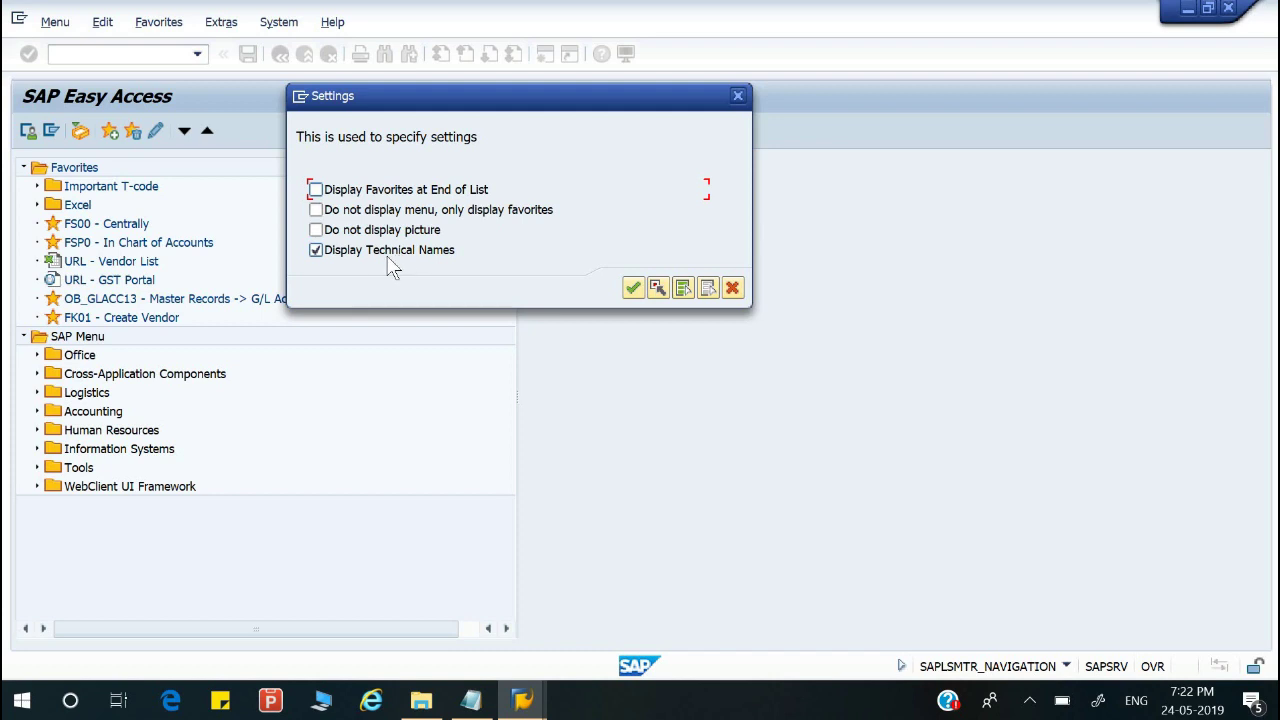
pyautogui.click(633, 289)
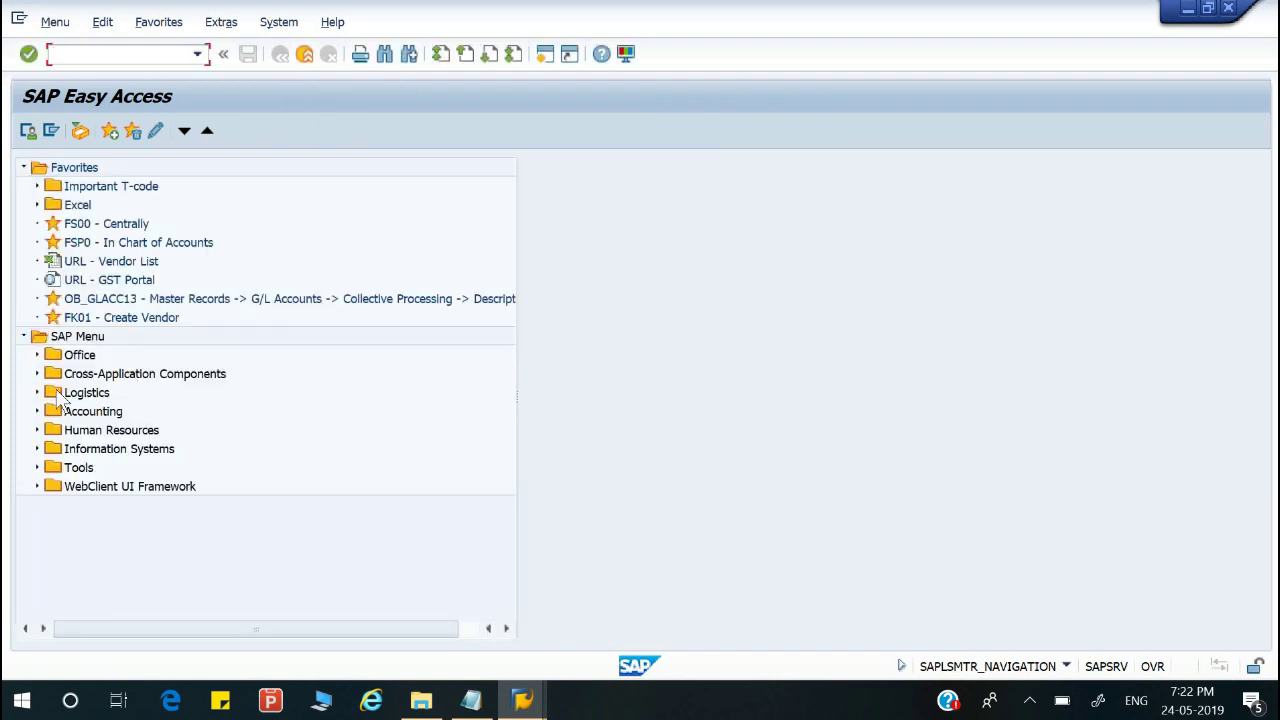
# Step: Expand Accounting > Financial Accounting > General Ledger > Master Records > G/L Accounts > Individual Processing to view its transaction codes
pyautogui.click(37, 415)
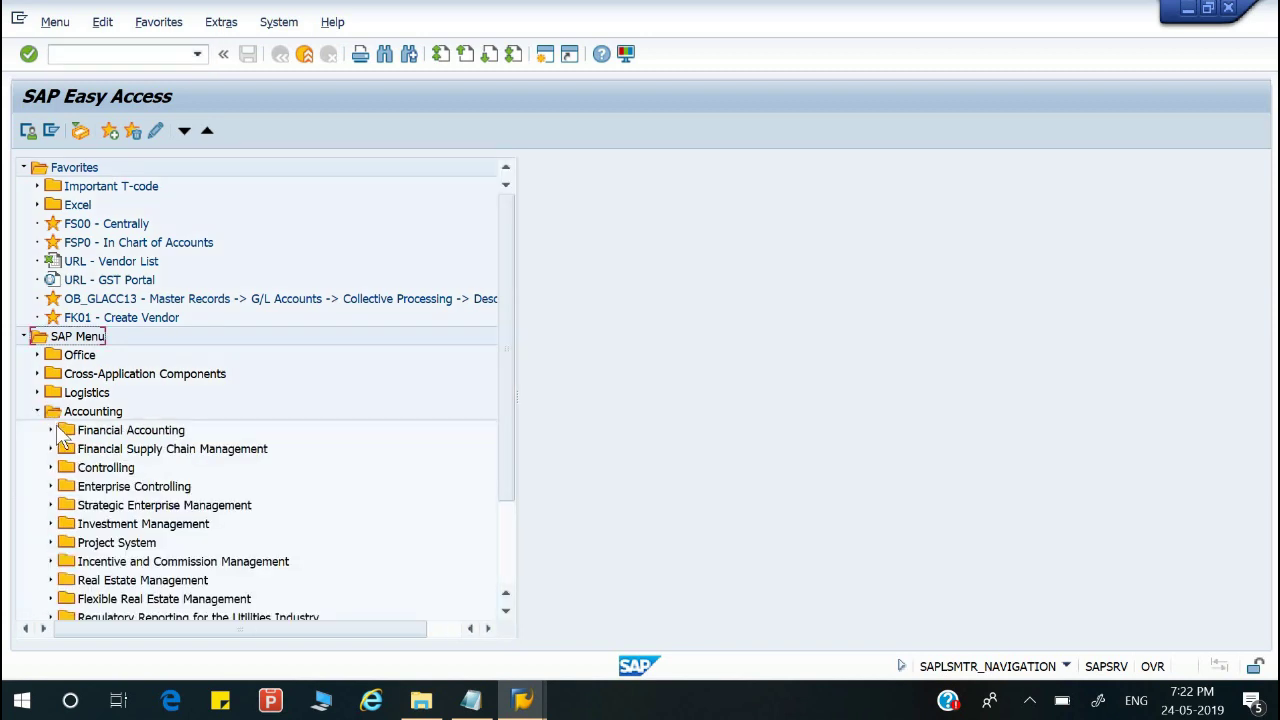
pyautogui.click(76, 431)
pyautogui.doubleClick(76, 431)
pyautogui.click(98, 448)
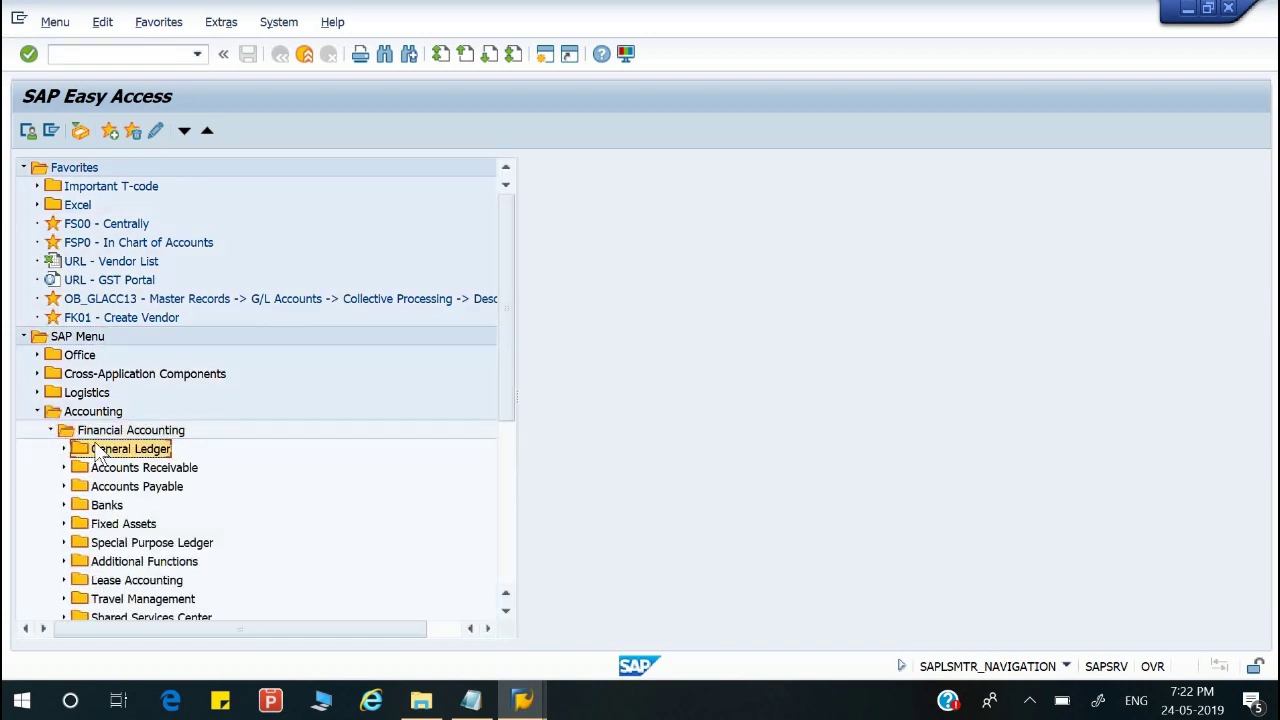
pyautogui.doubleClick(110, 449)
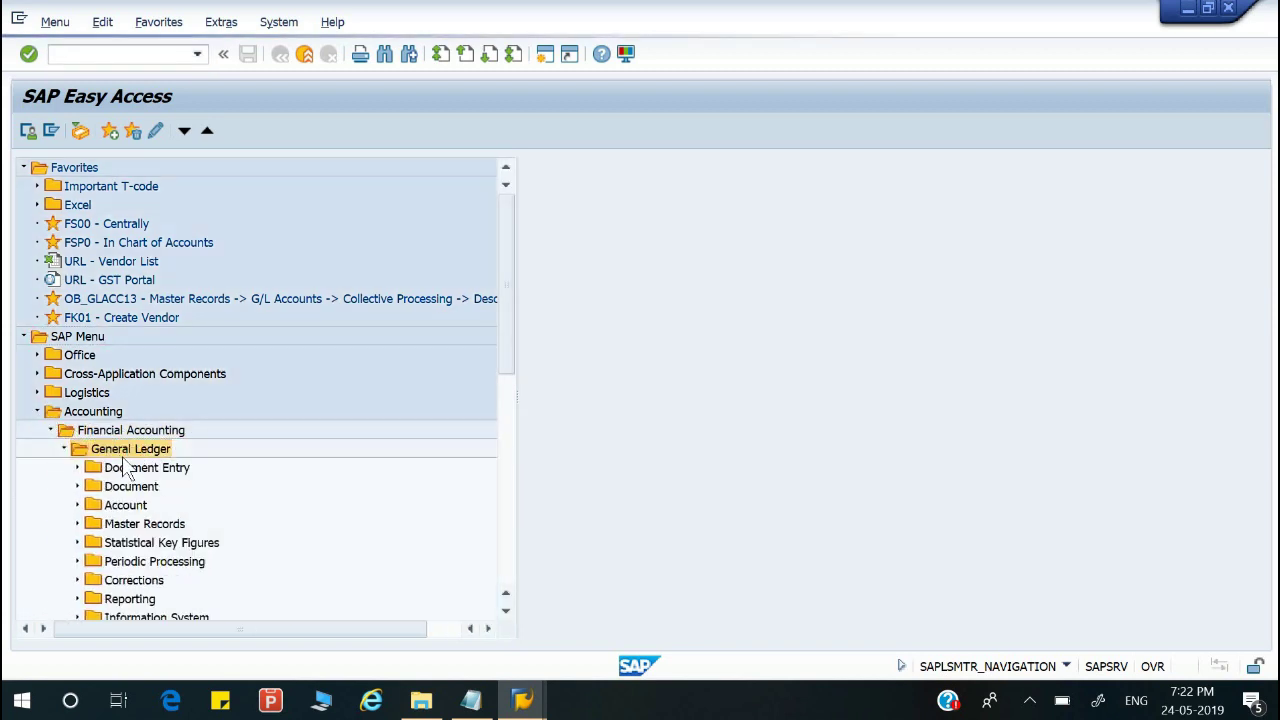
pyautogui.click(122, 530)
pyautogui.doubleClick(122, 530)
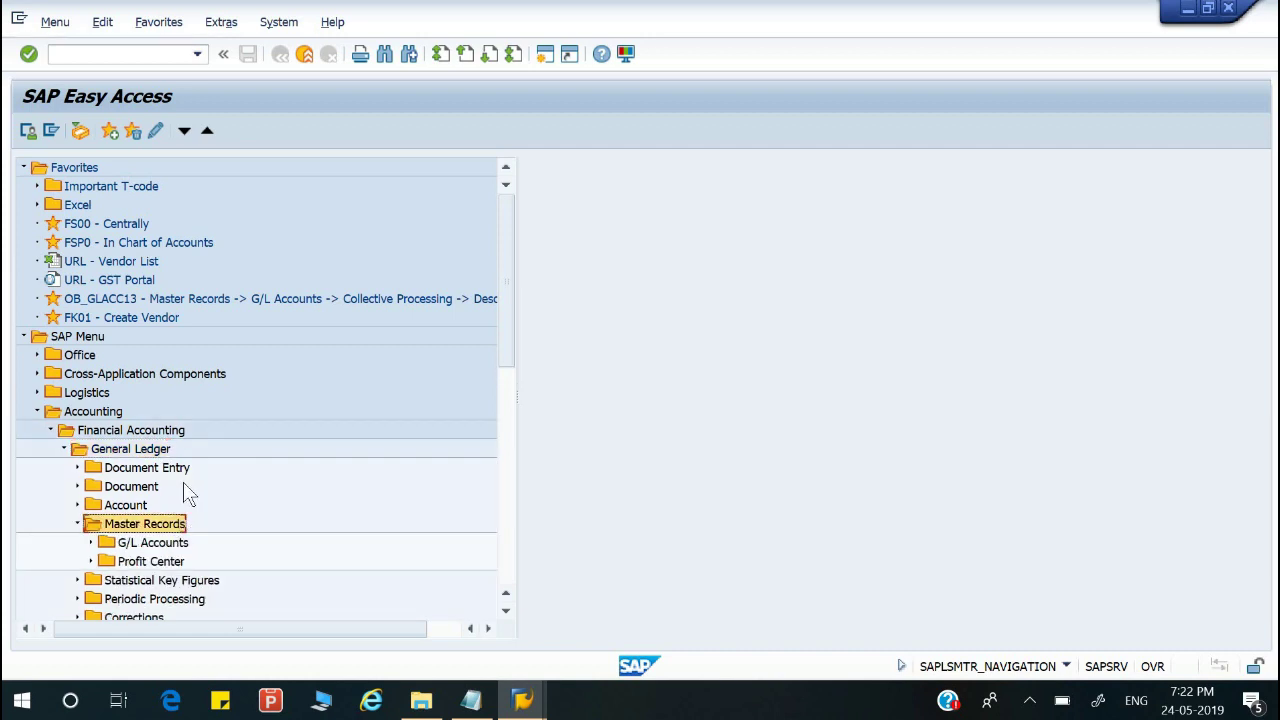
pyautogui.scroll(-2, 183, 491)
pyautogui.click(155, 451)
pyautogui.doubleClick(155, 451)
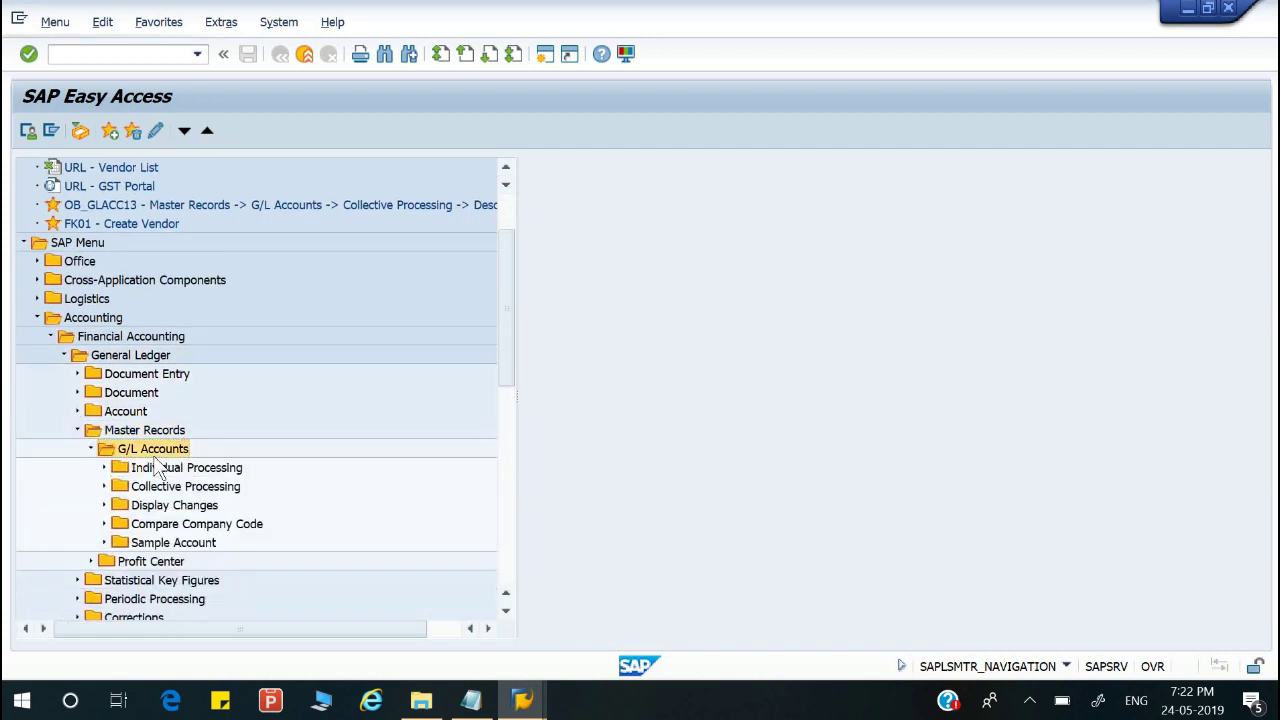
pyautogui.click(158, 470)
pyautogui.doubleClick(160, 469)
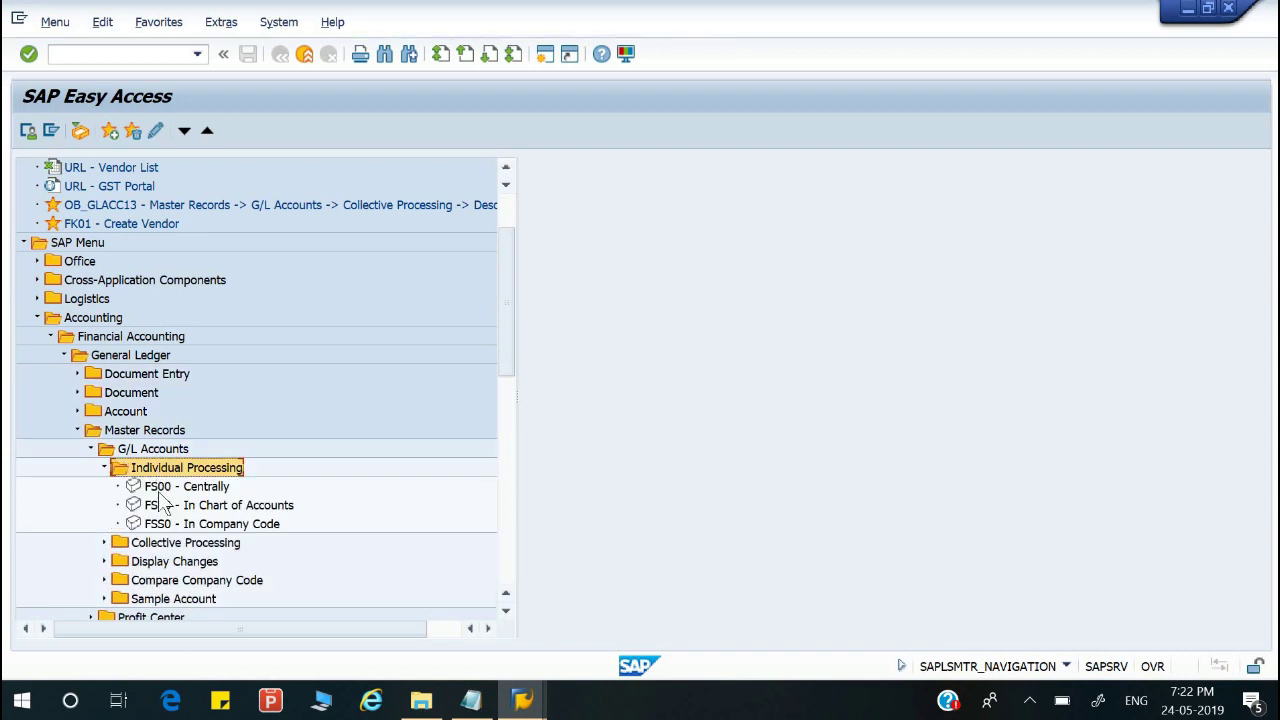
# Step: Turn off Display Technical Names in the SAP Easy Access settings and apply the change
pyautogui.click(276, 22)
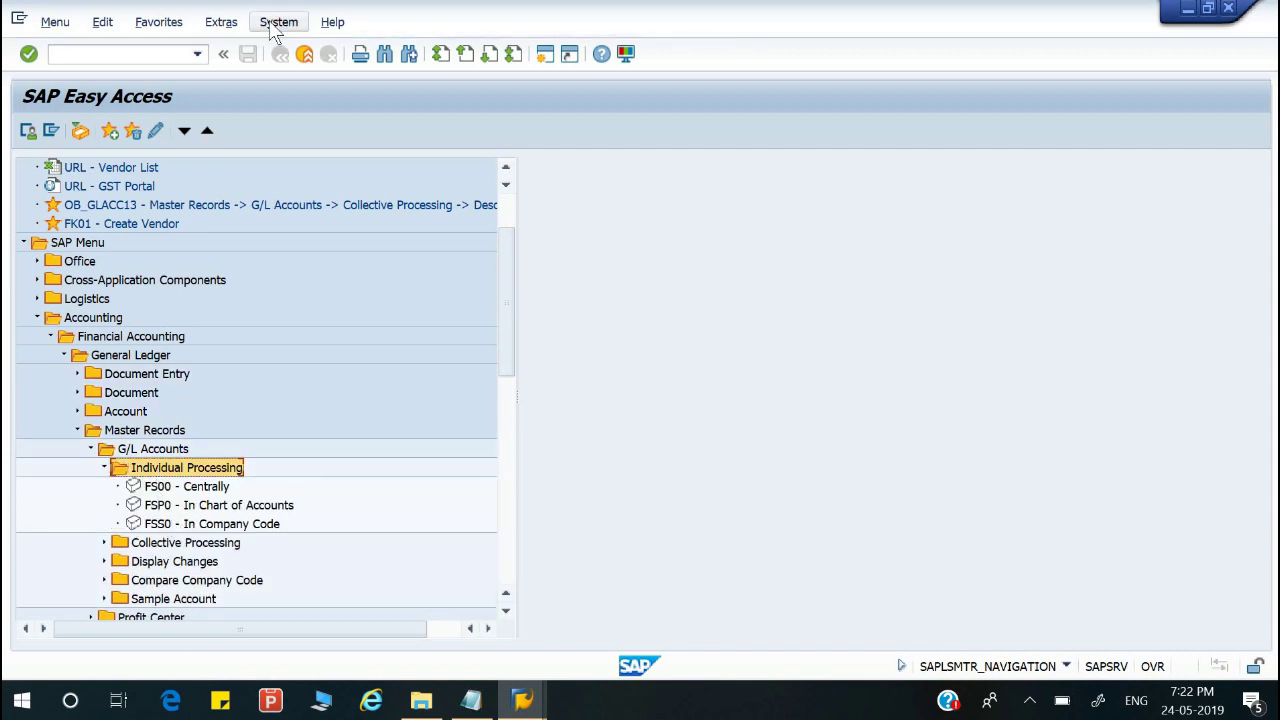
pyautogui.click(322, 483)
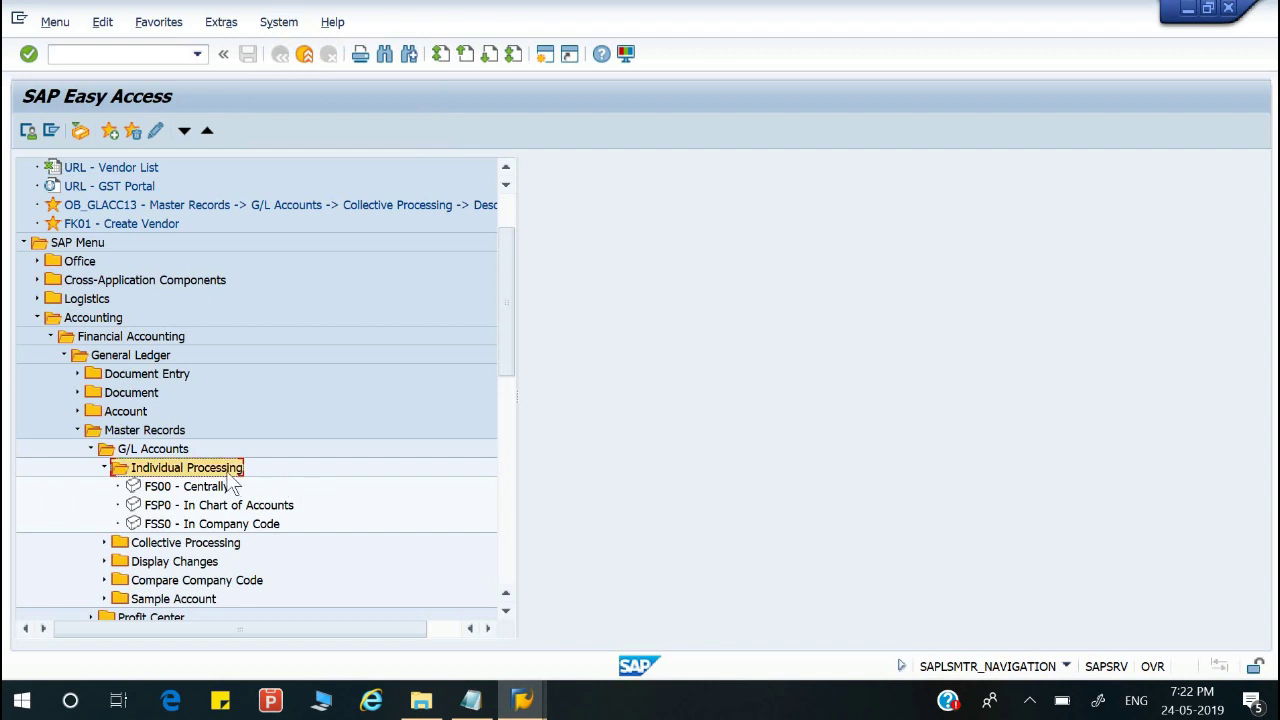
pyautogui.click(222, 23)
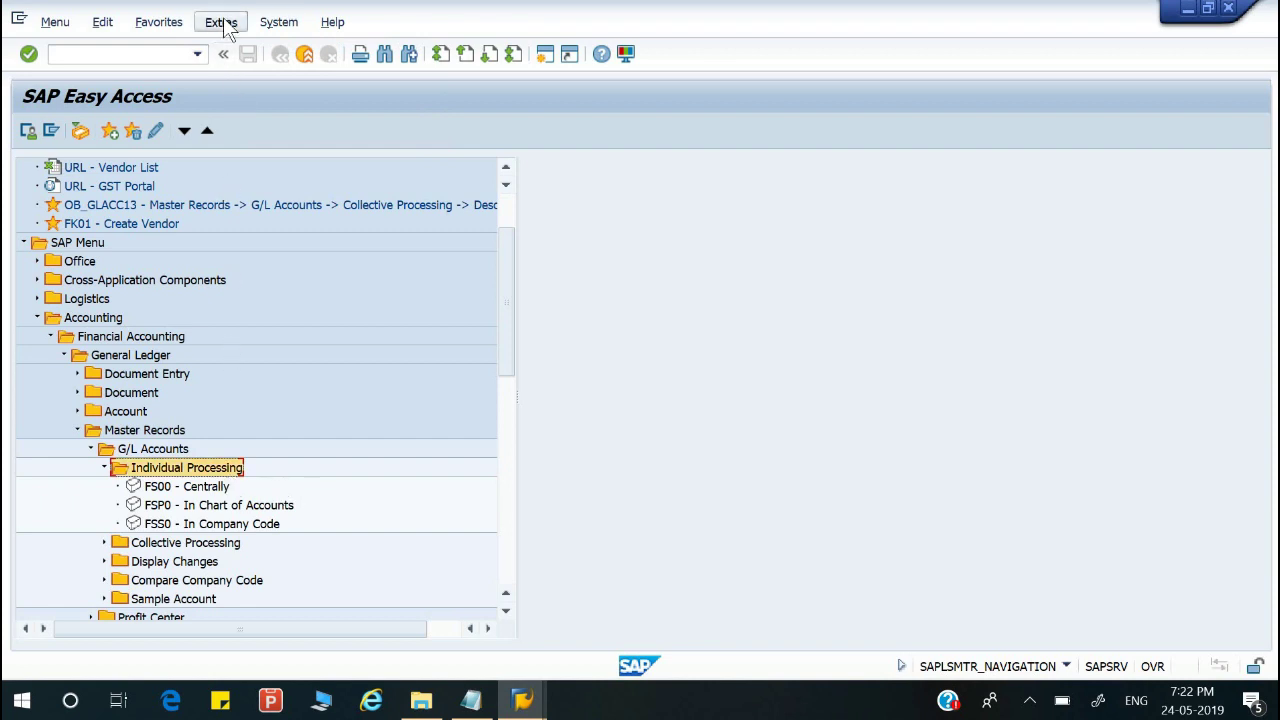
pyautogui.click(226, 98)
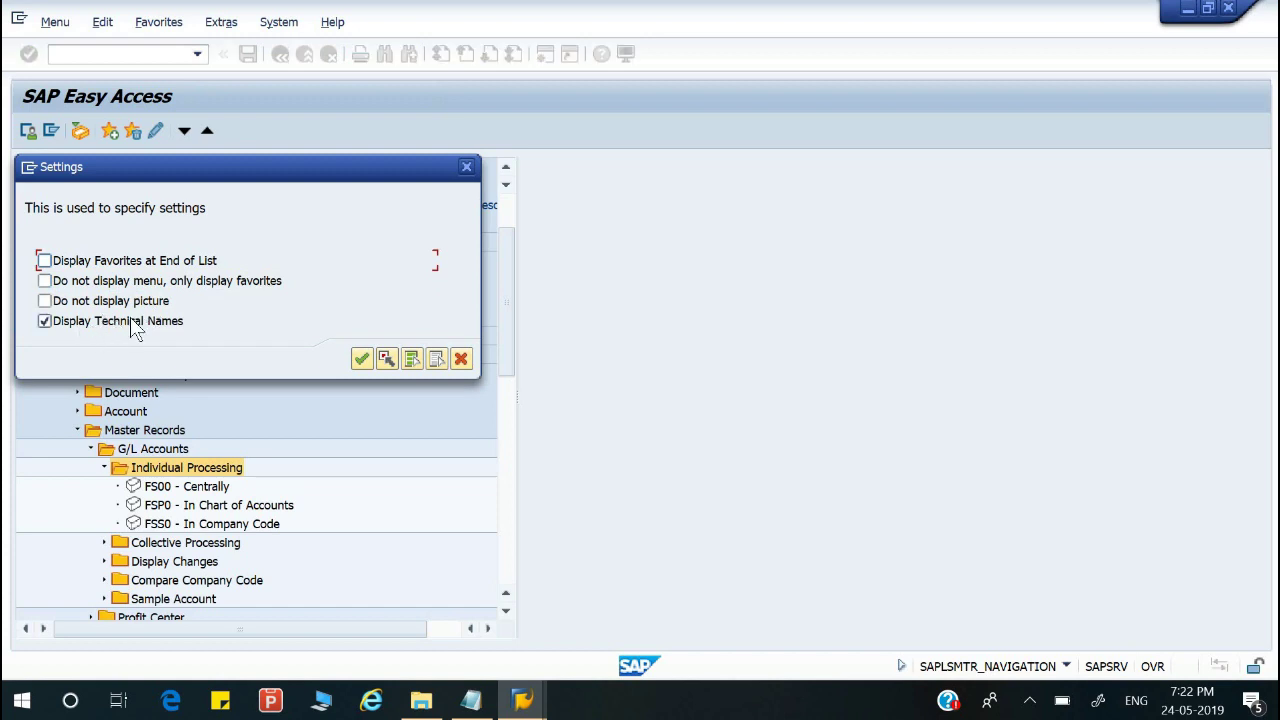
pyautogui.click(151, 320)
pyautogui.click(362, 360)
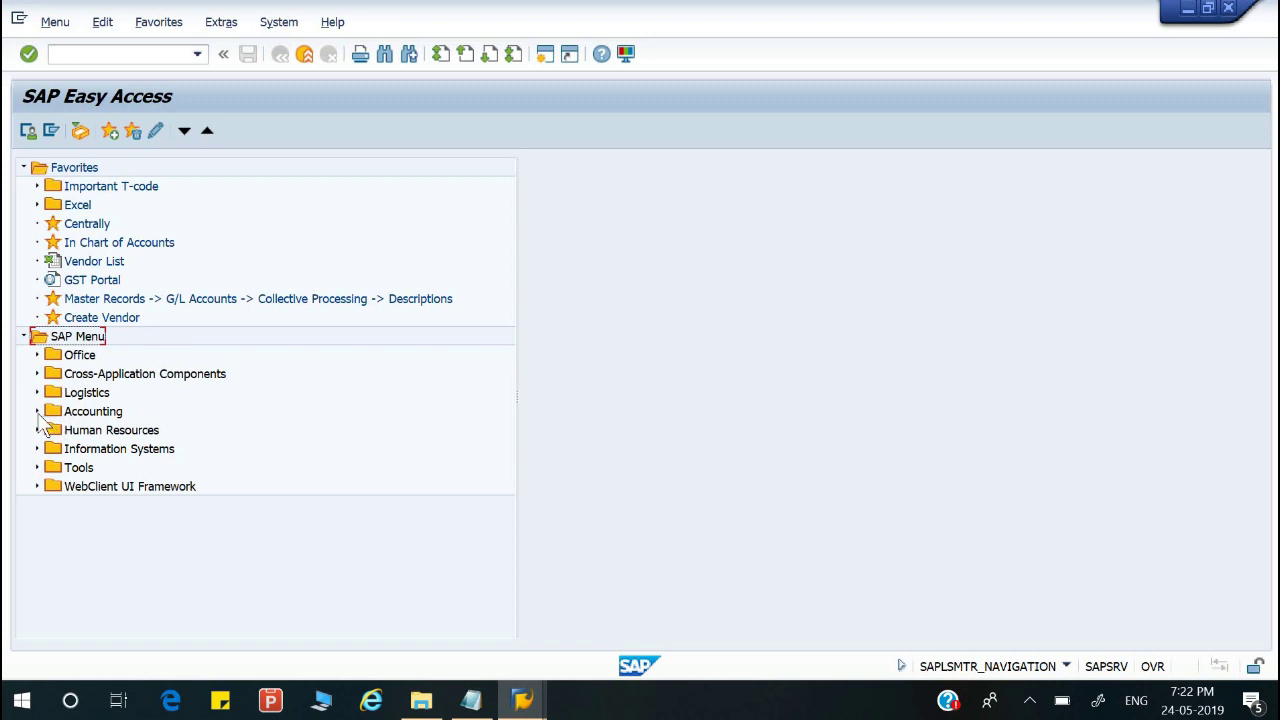
# Step: Expand the Accounting tree down to Individual Processing to examine how transactions and favorites are listed without technical names
pyautogui.click(37, 411)
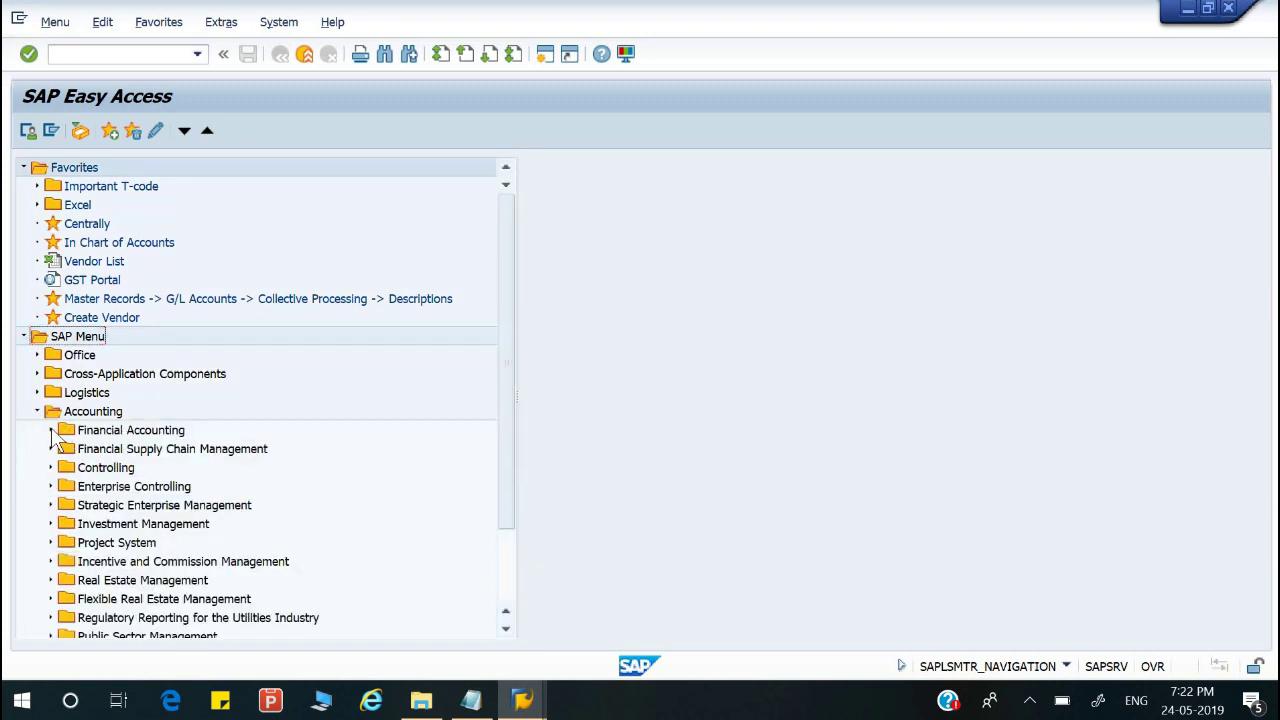
pyautogui.click(51, 430)
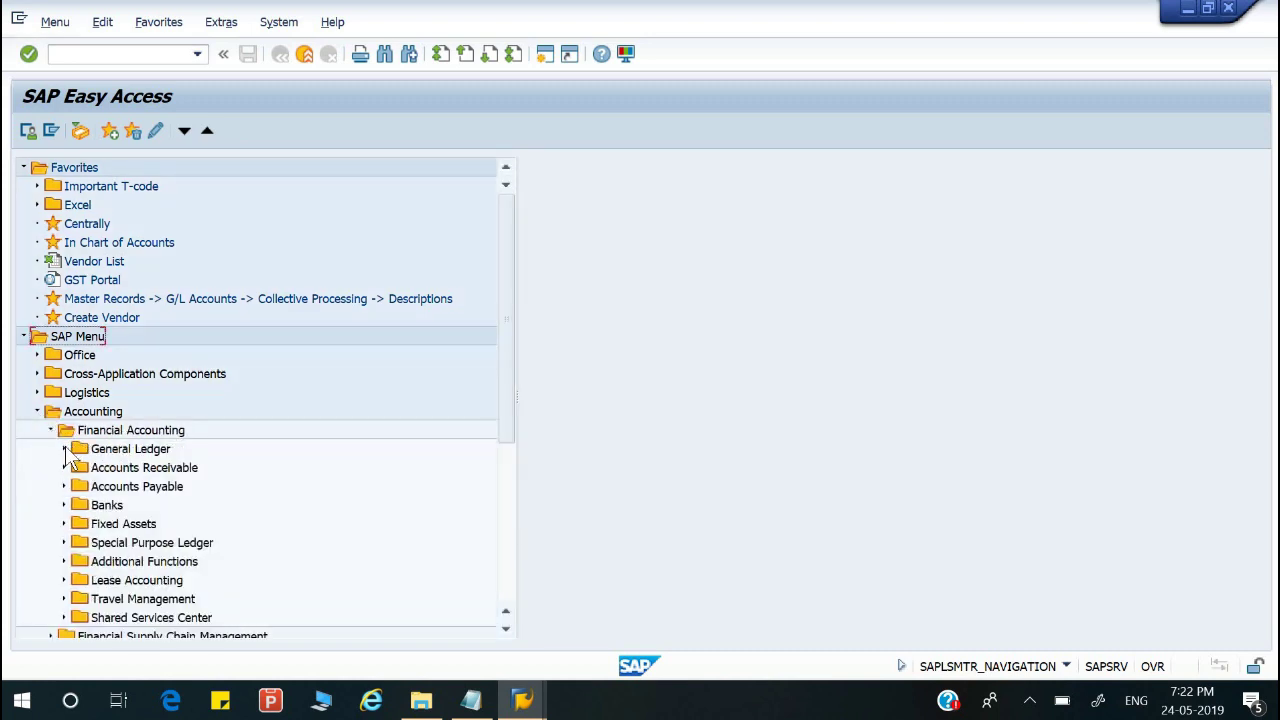
pyautogui.click(64, 449)
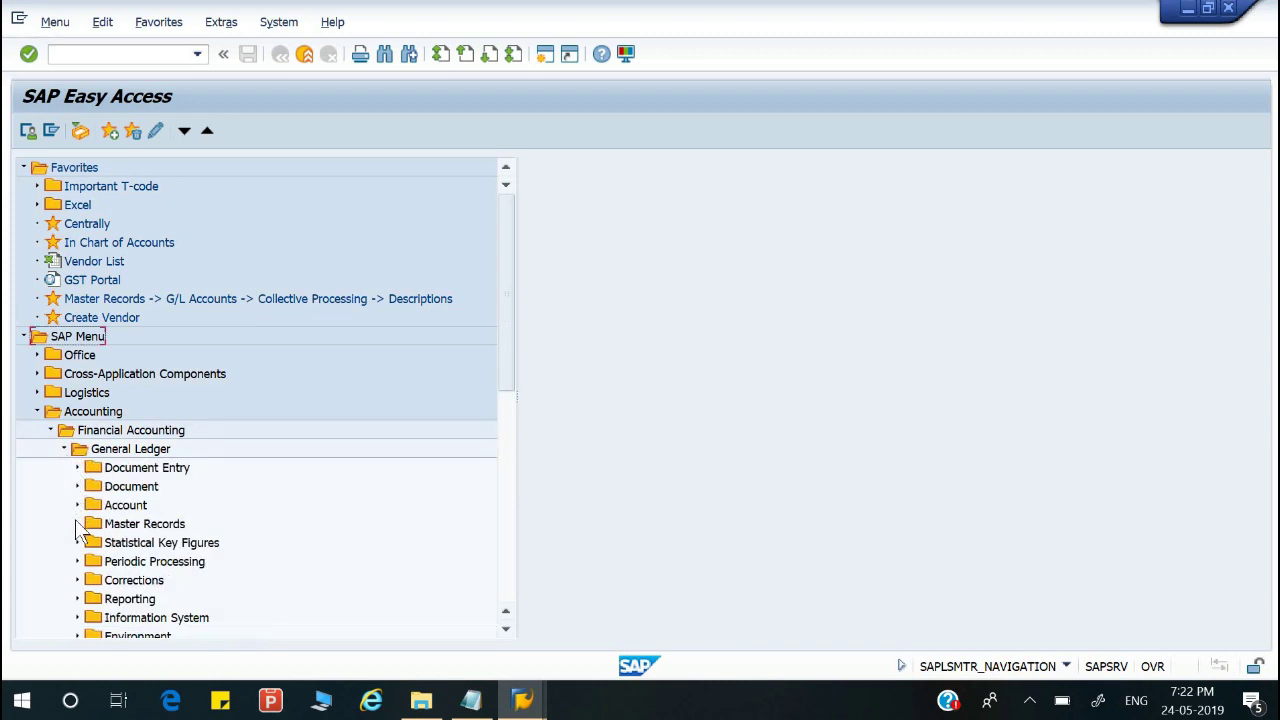
pyautogui.click(77, 525)
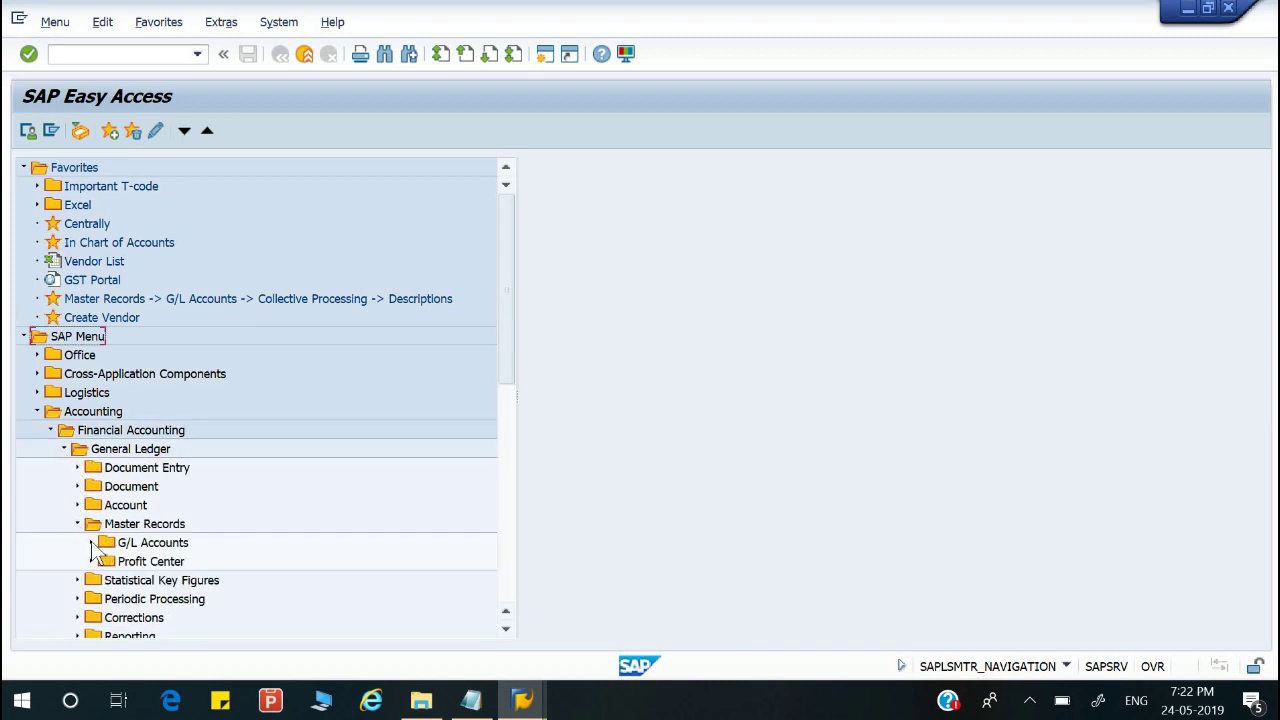
pyautogui.click(92, 545)
pyautogui.click(105, 525)
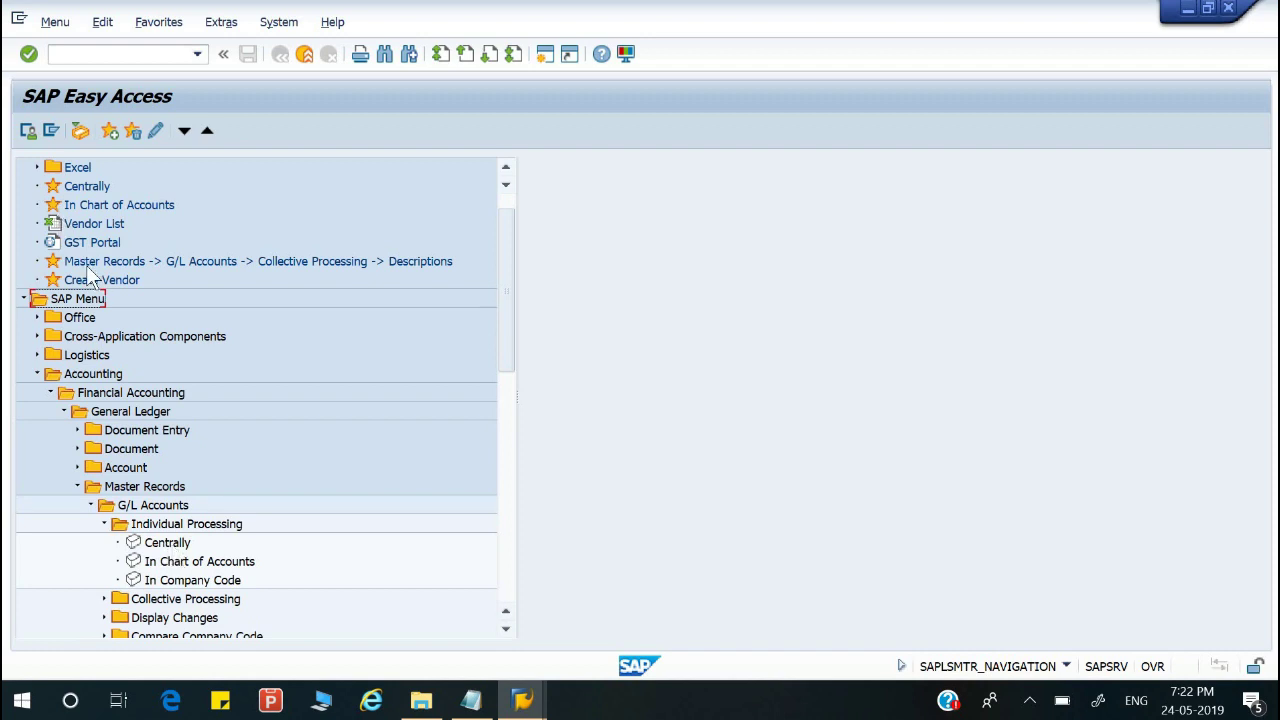
pyautogui.click(68, 263)
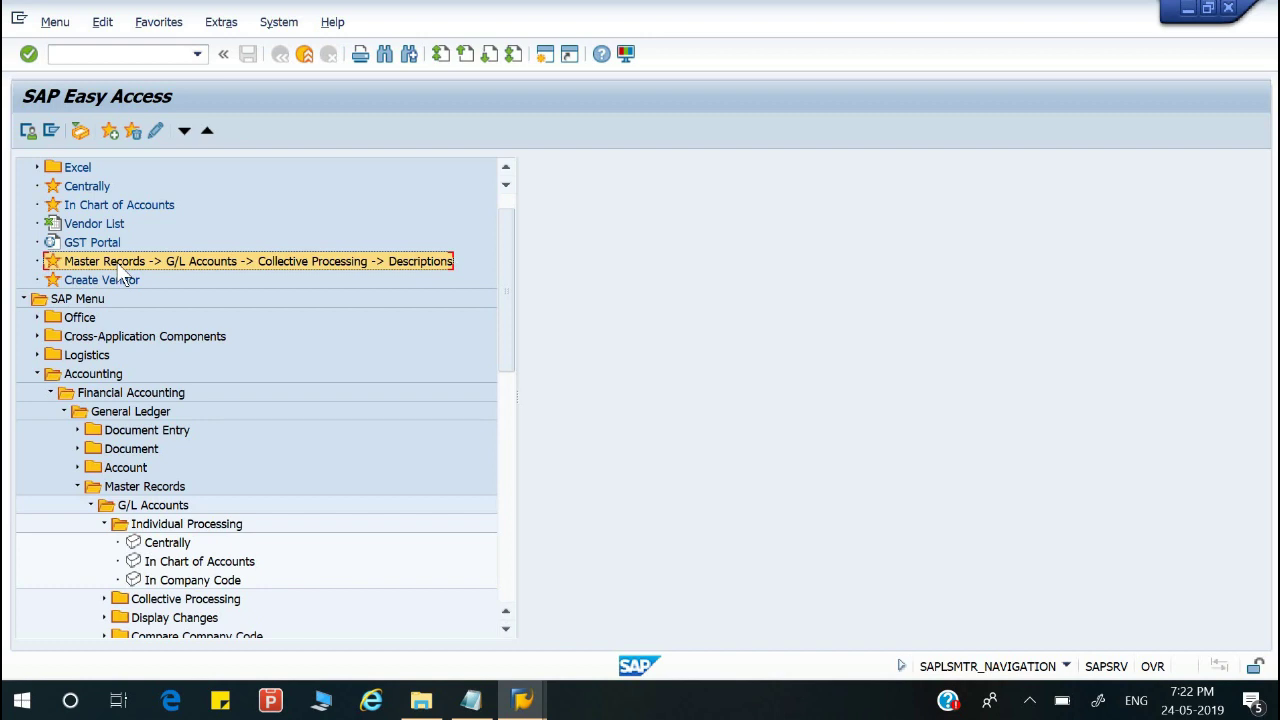
# Step: Turn on Display Technical Names in the SAP Easy Access settings and apply the change
pyautogui.click(276, 22)
pyautogui.moveTo(224, 30)
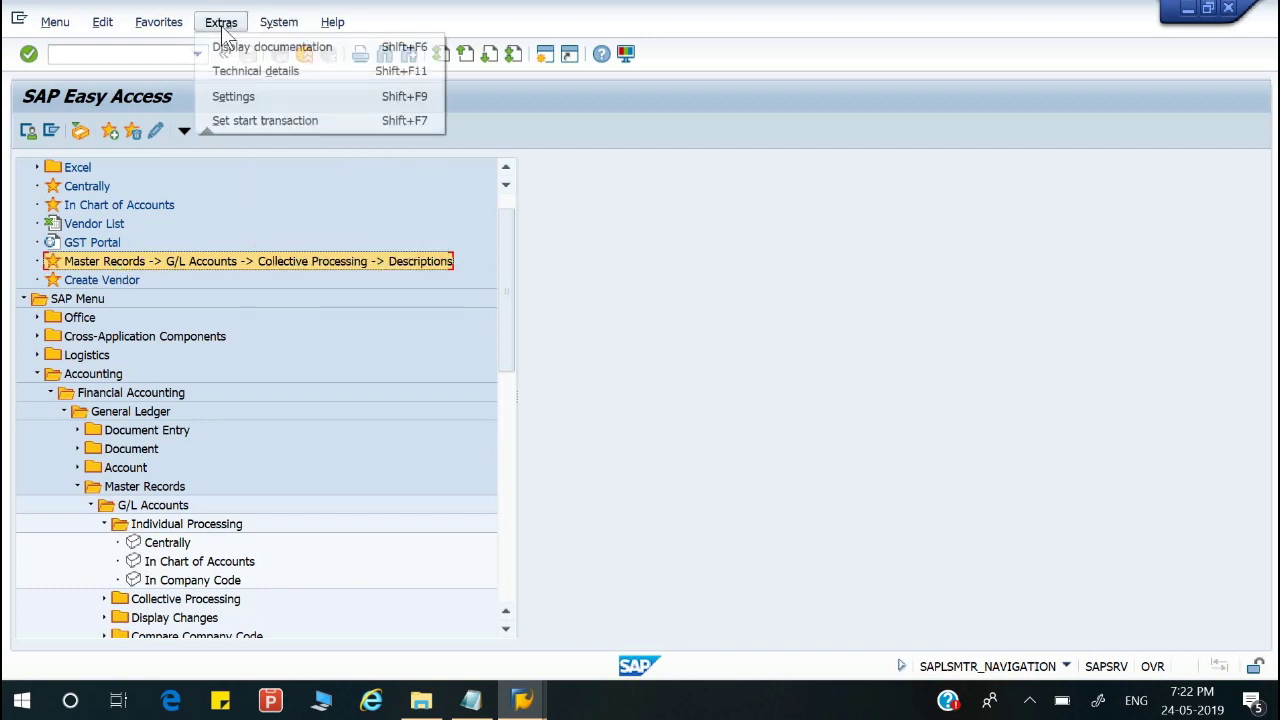
pyautogui.click(231, 97)
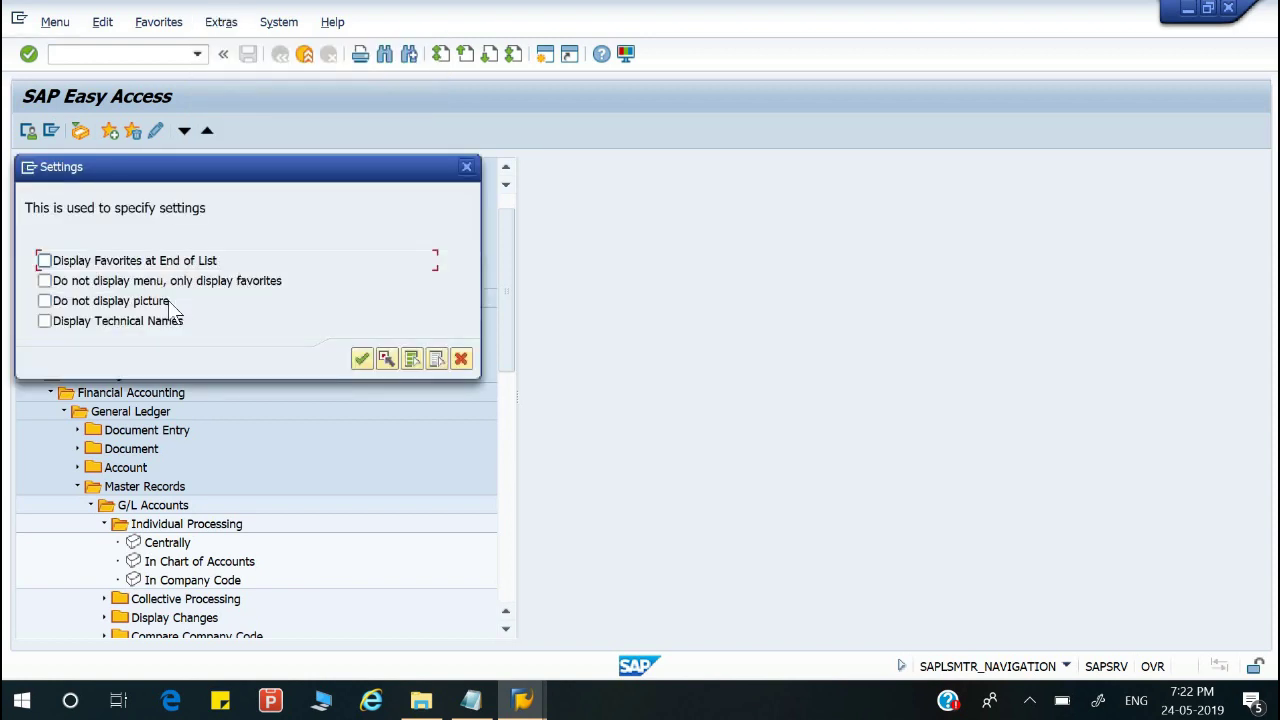
pyautogui.click(135, 320)
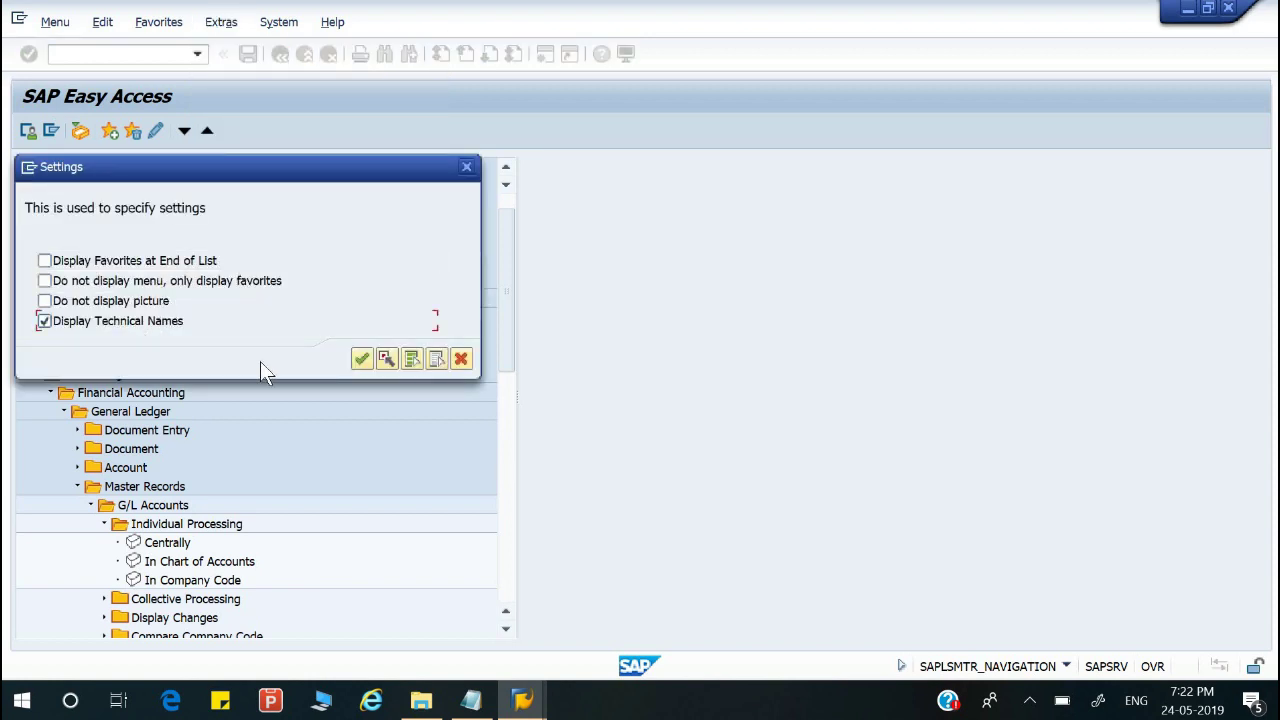
pyautogui.click(361, 360)
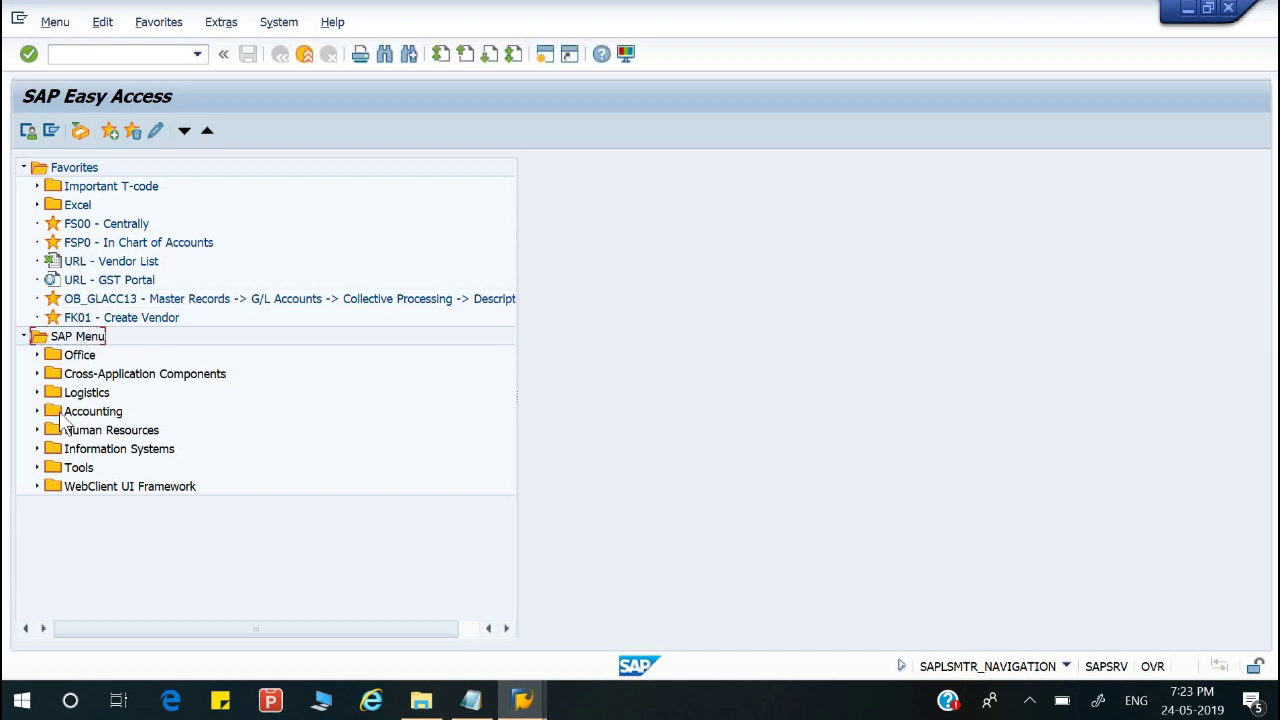
# Step: Expand Accounting down to Individual Processing under General Ledger's G/L Accounts master records to check its technical names
pyautogui.doubleClick(66, 412)
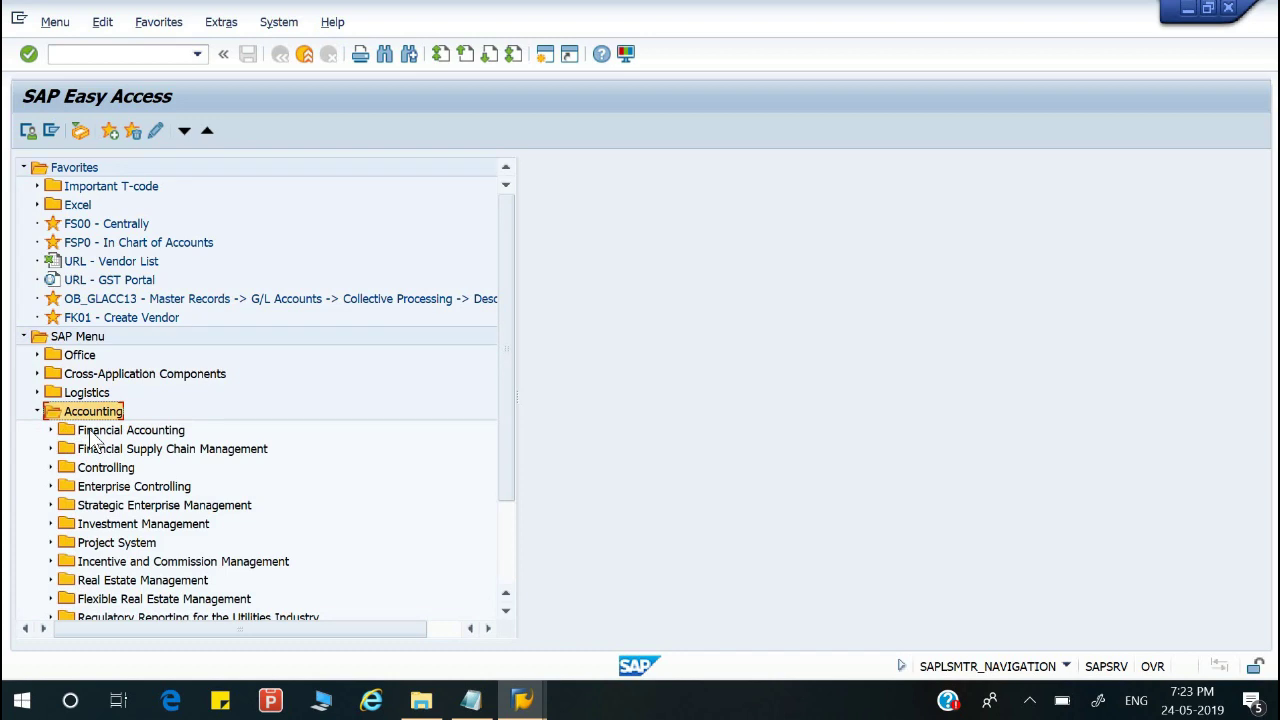
pyautogui.doubleClick(90, 431)
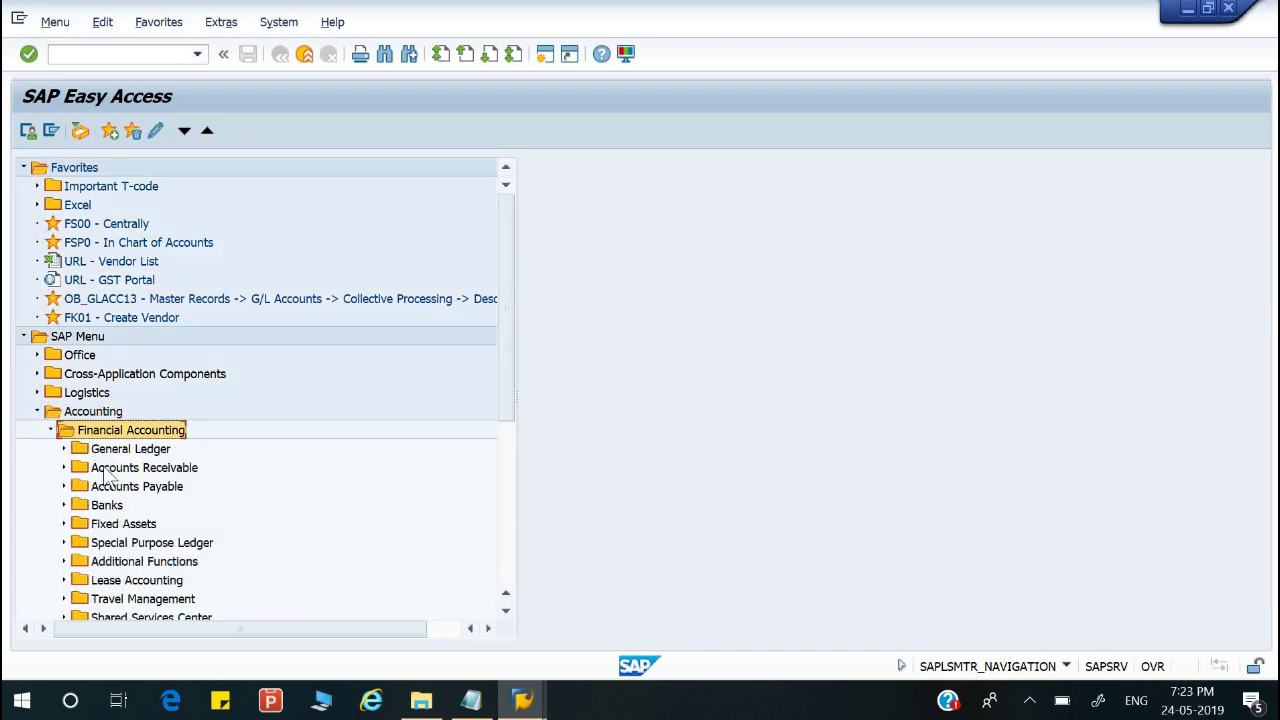
pyautogui.click(111, 468)
pyautogui.doubleClick(118, 450)
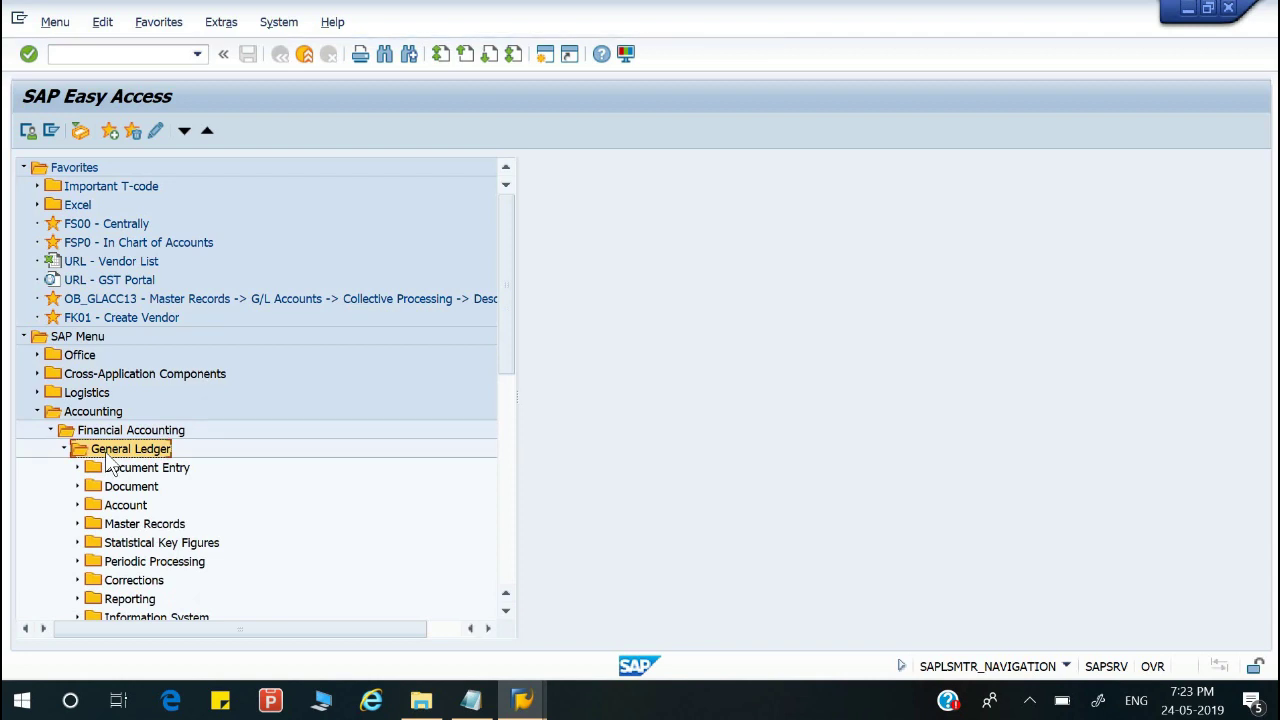
pyautogui.doubleClick(120, 525)
pyautogui.doubleClick(122, 543)
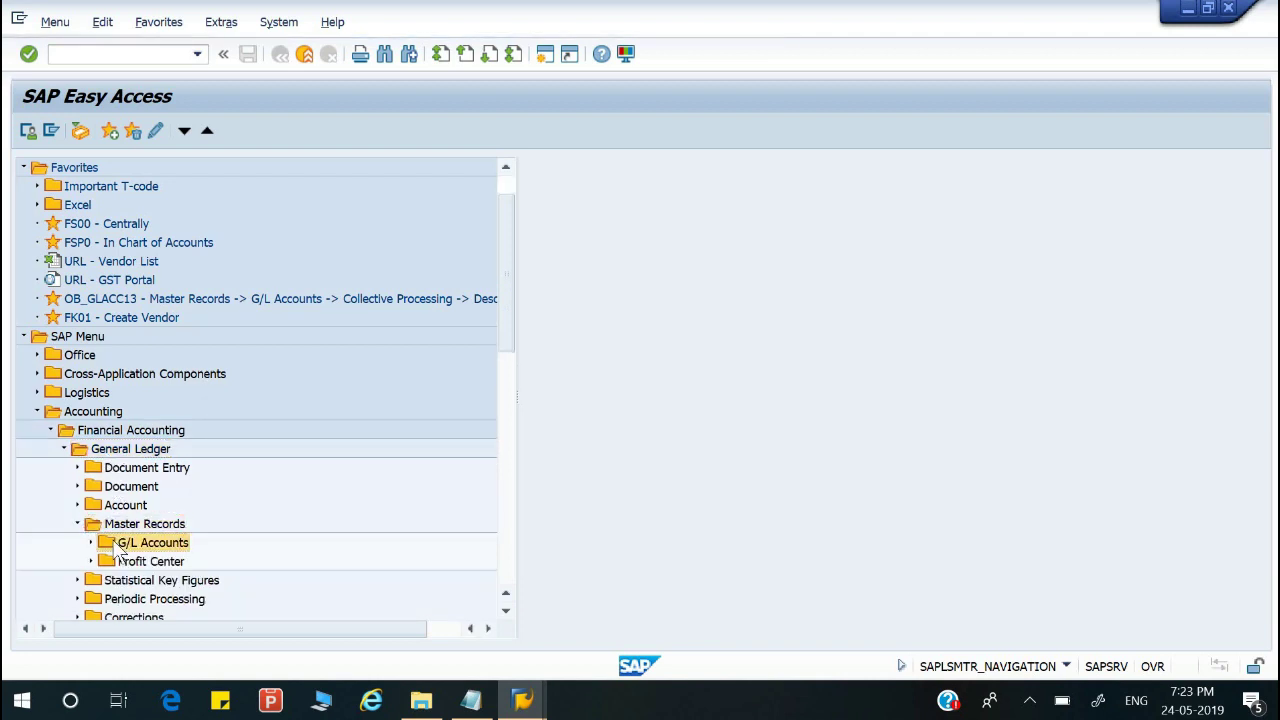
pyautogui.doubleClick(150, 561)
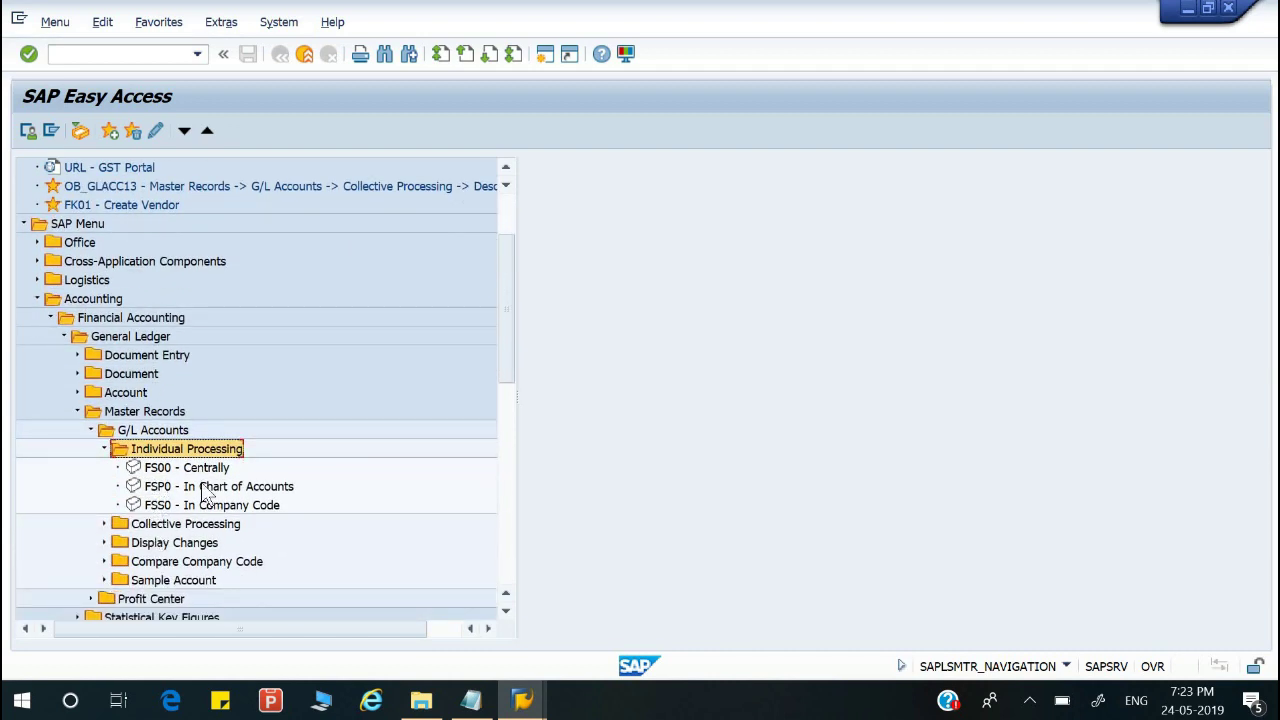
# Step: Turn off Display Technical Names, turn on Do not display picture in the SAP Easy Access settings, and apply
pyautogui.click(223, 22)
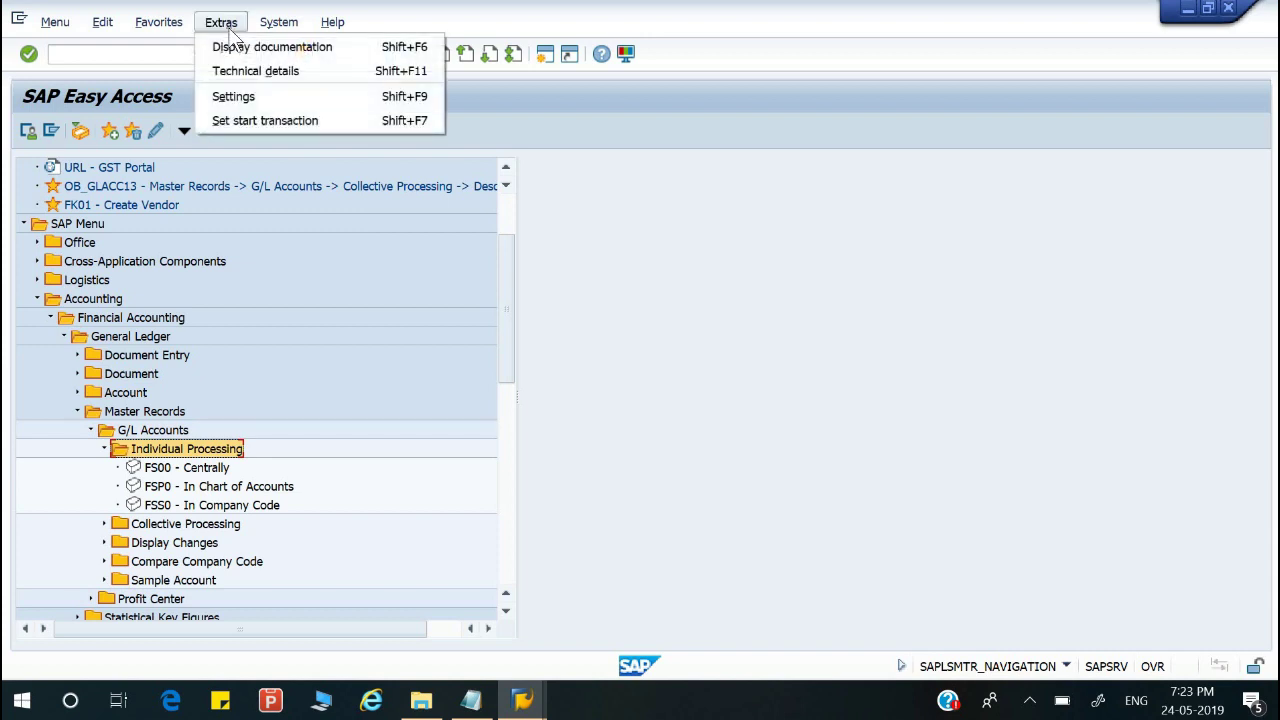
pyautogui.click(228, 94)
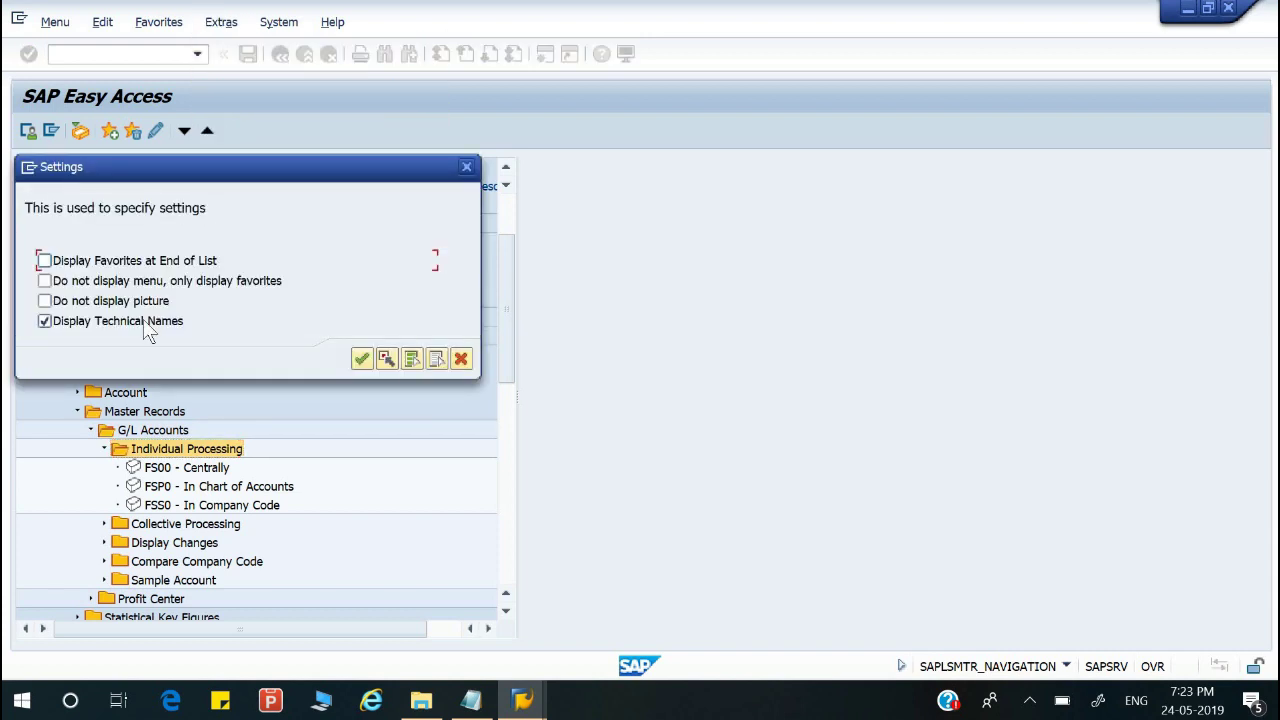
pyautogui.click(117, 313)
pyautogui.click(108, 322)
pyautogui.click(132, 303)
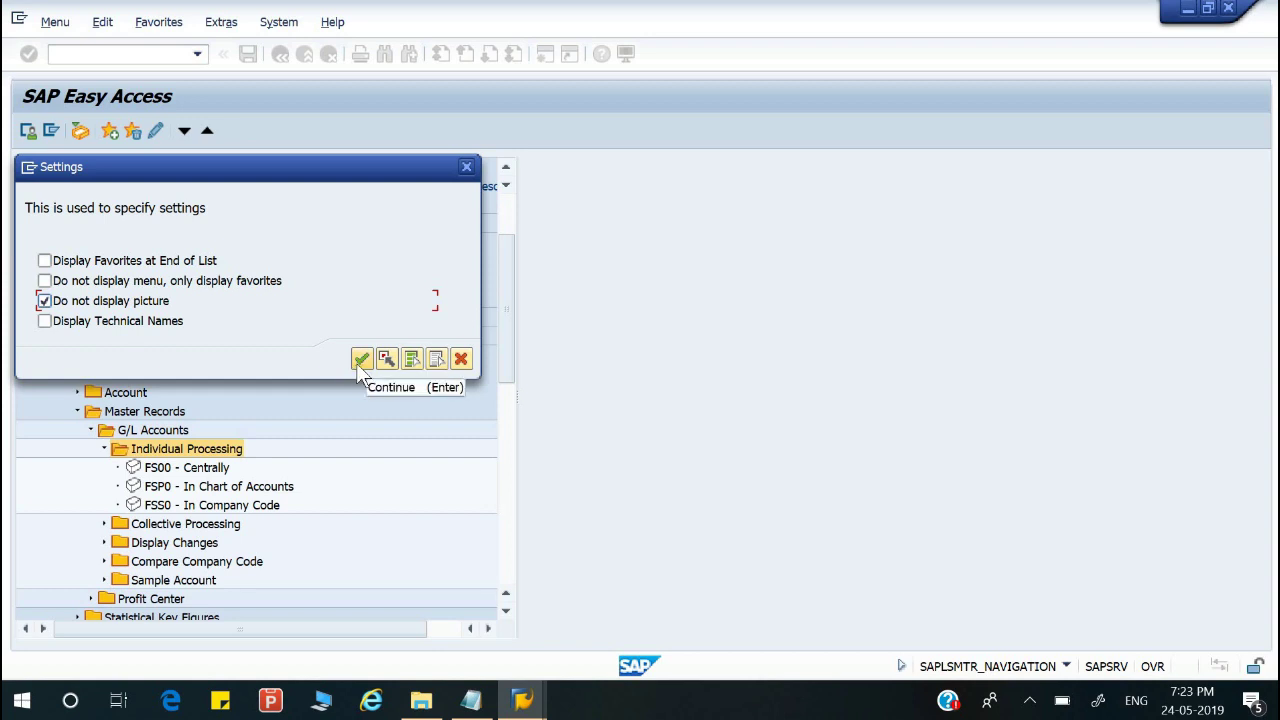
pyautogui.click(360, 360)
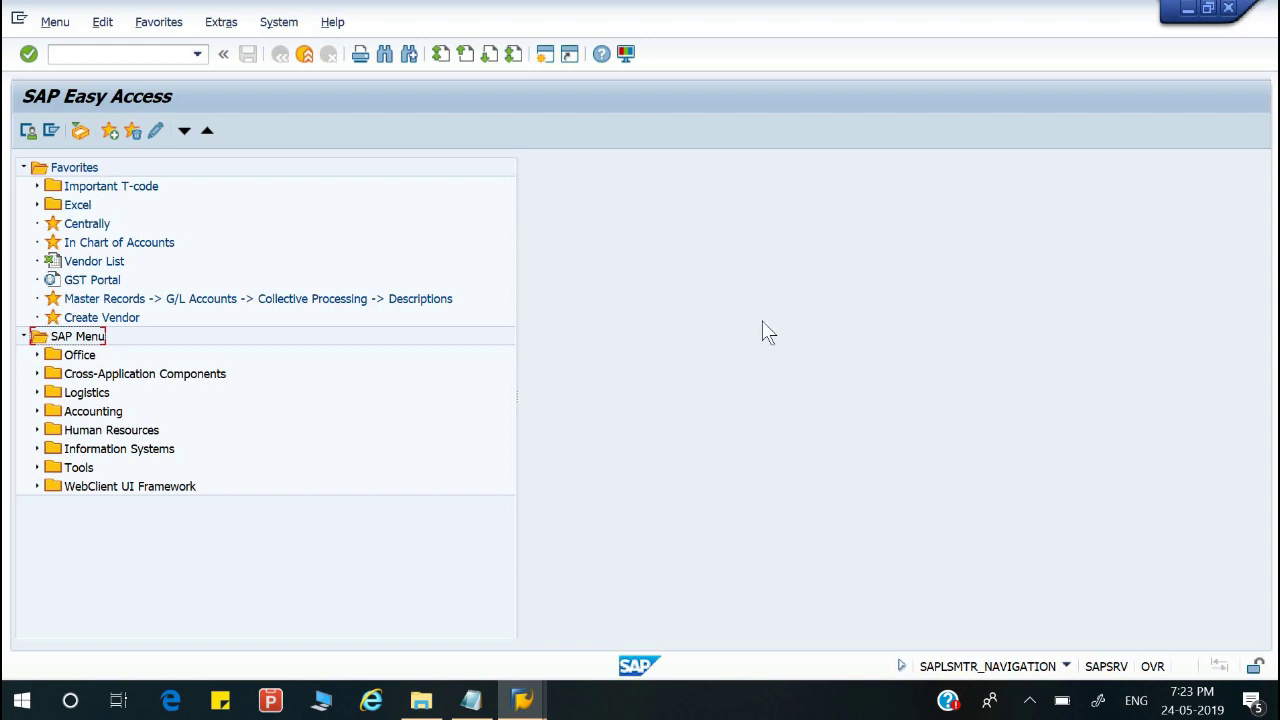
# Step: Replace Do not display picture with Do not display menu, only display favorites in the settings, and apply the change
pyautogui.click(223, 24)
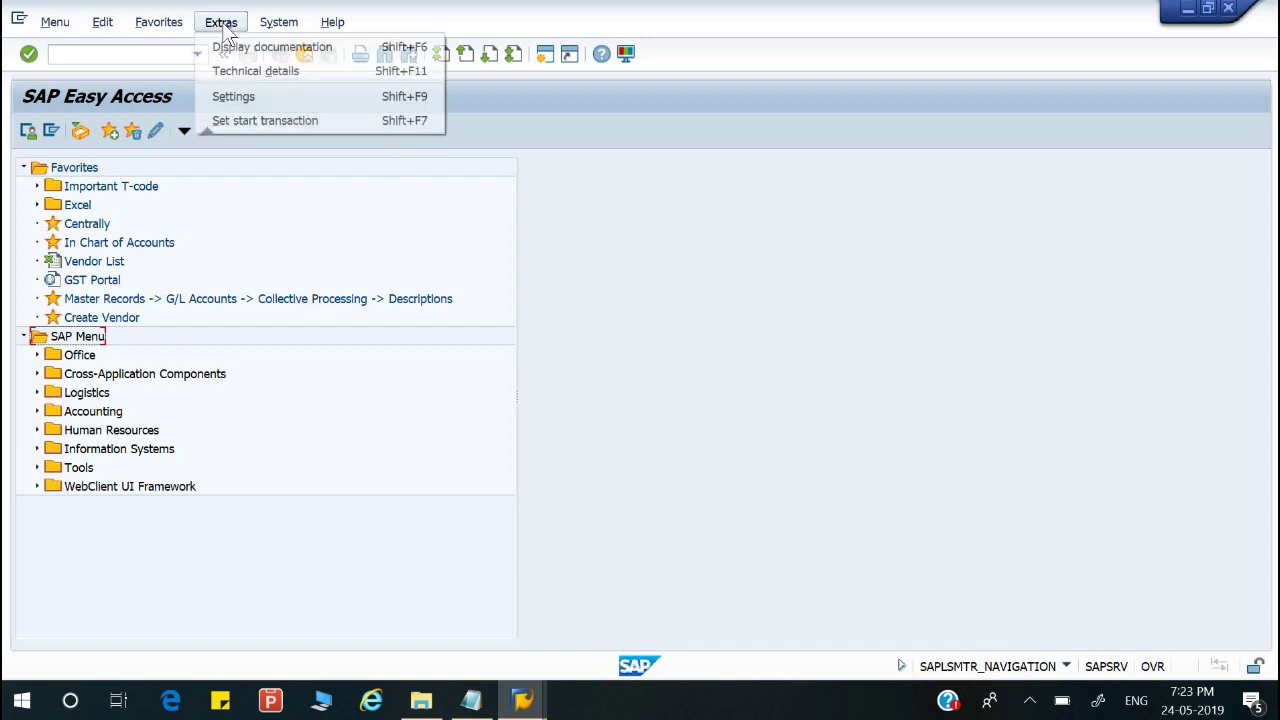
pyautogui.click(248, 97)
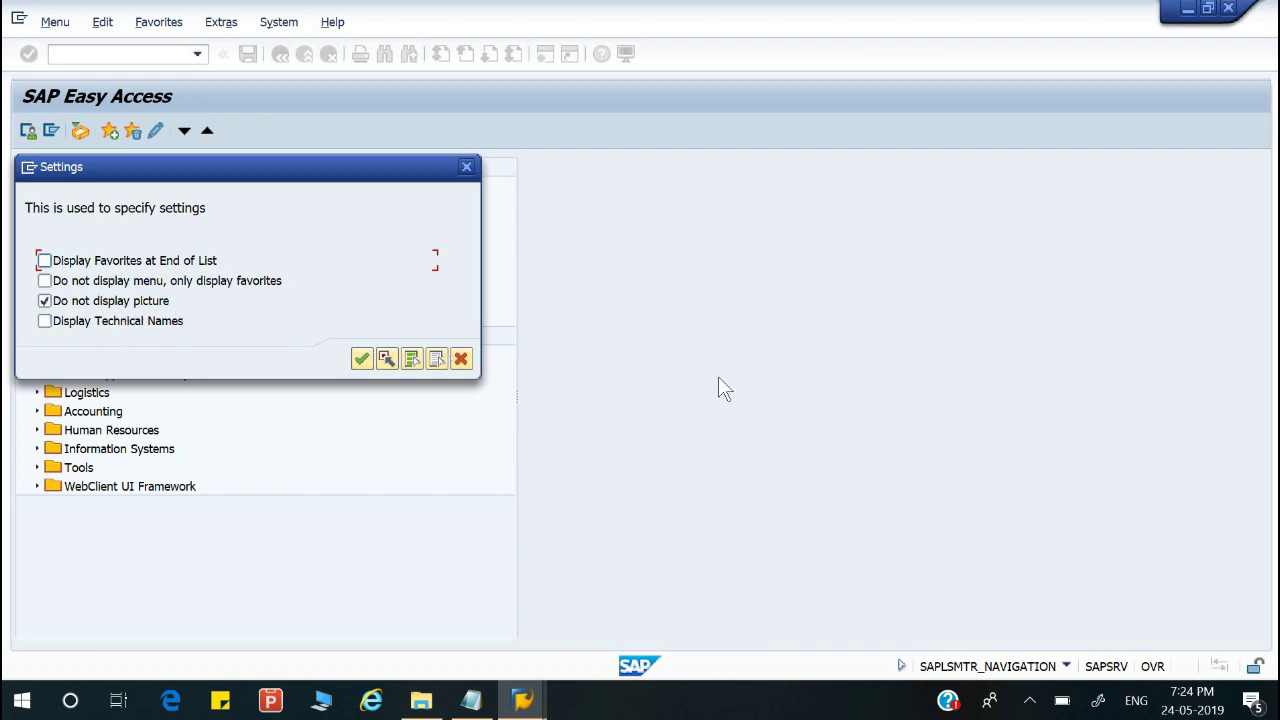
pyautogui.click(65, 305)
pyautogui.click(45, 281)
pyautogui.moveTo(271, 182); pyautogui.dragTo(723, 196)
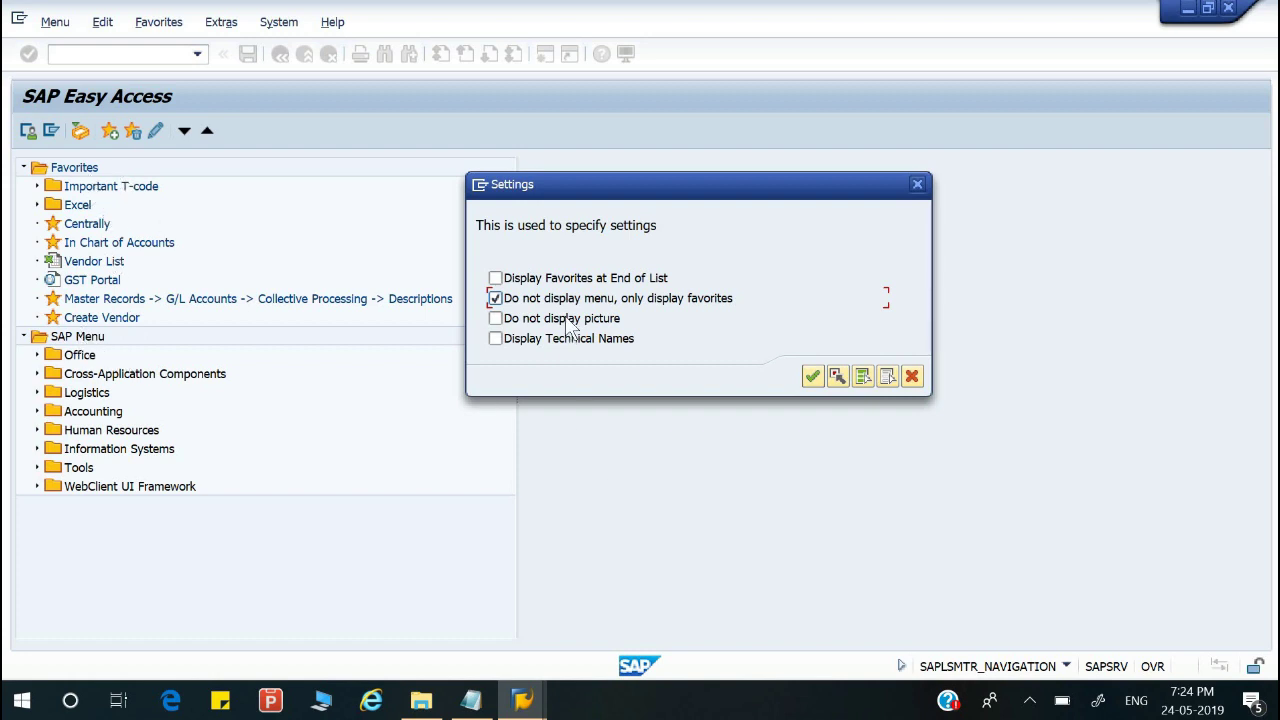
pyautogui.click(810, 377)
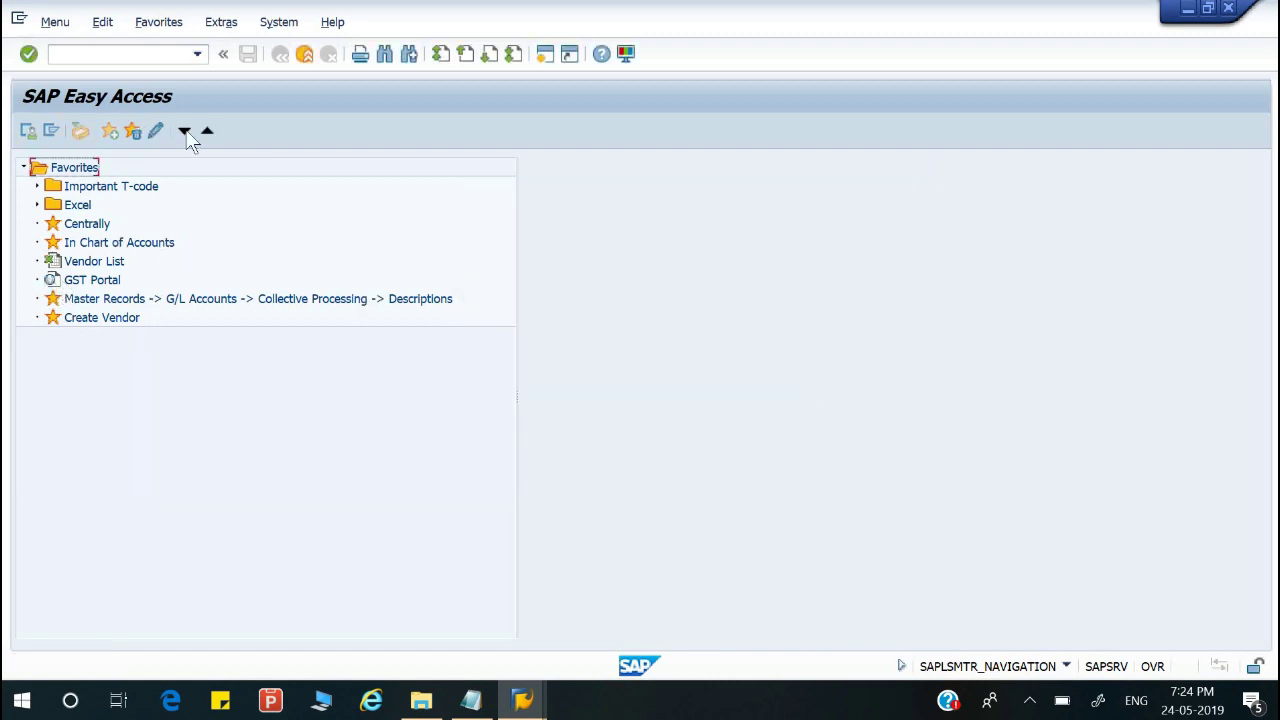
# Step: Turn off Do not display menu, only display favorites in the settings and apply the change
pyautogui.click(224, 24)
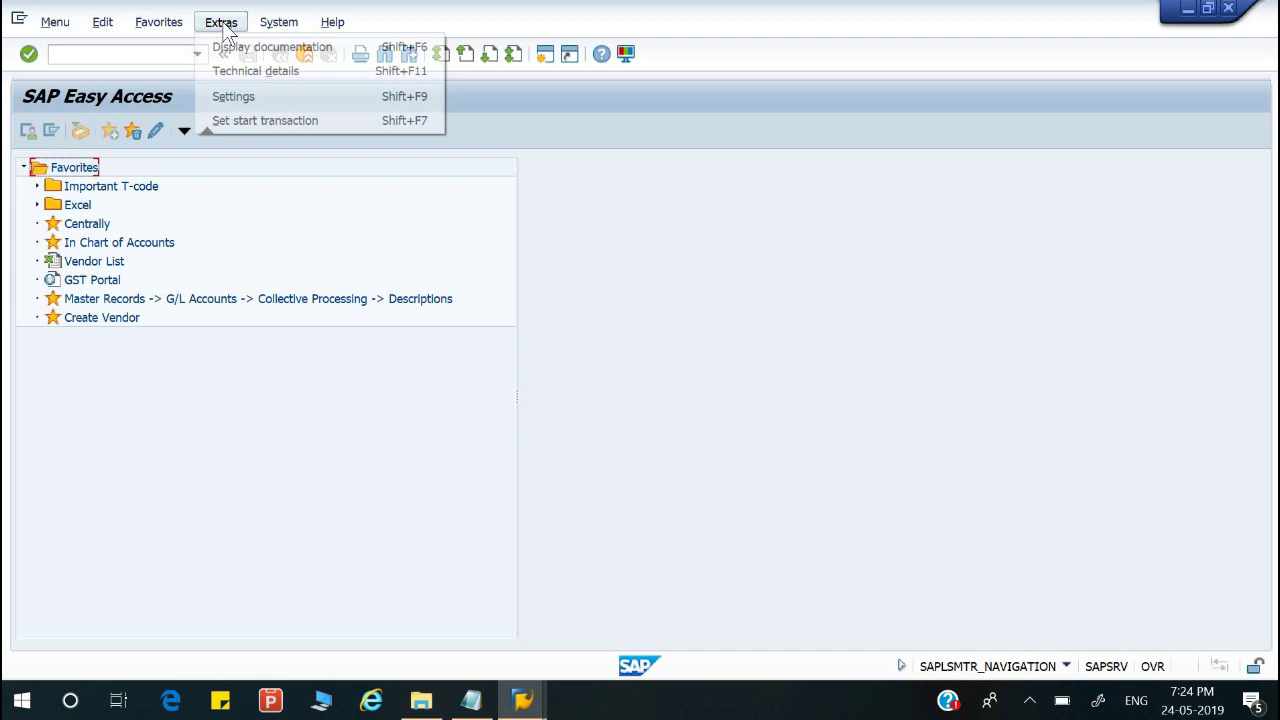
pyautogui.click(231, 96)
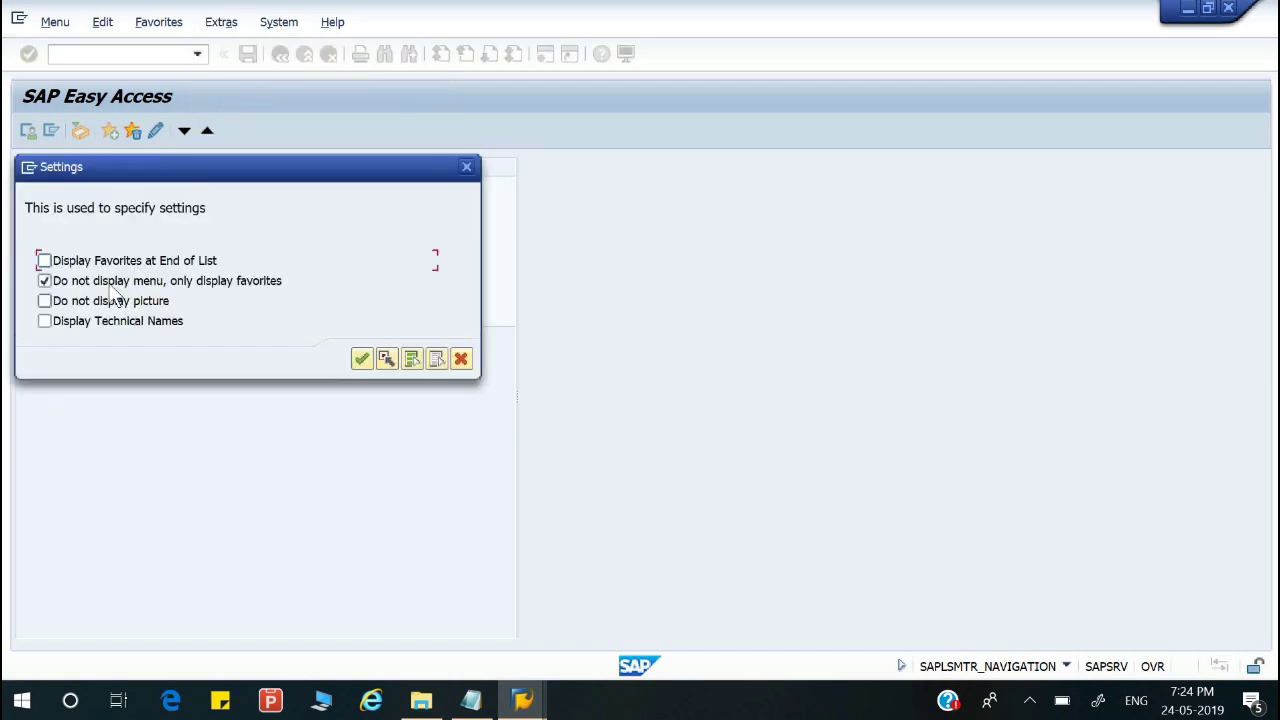
pyautogui.click(107, 283)
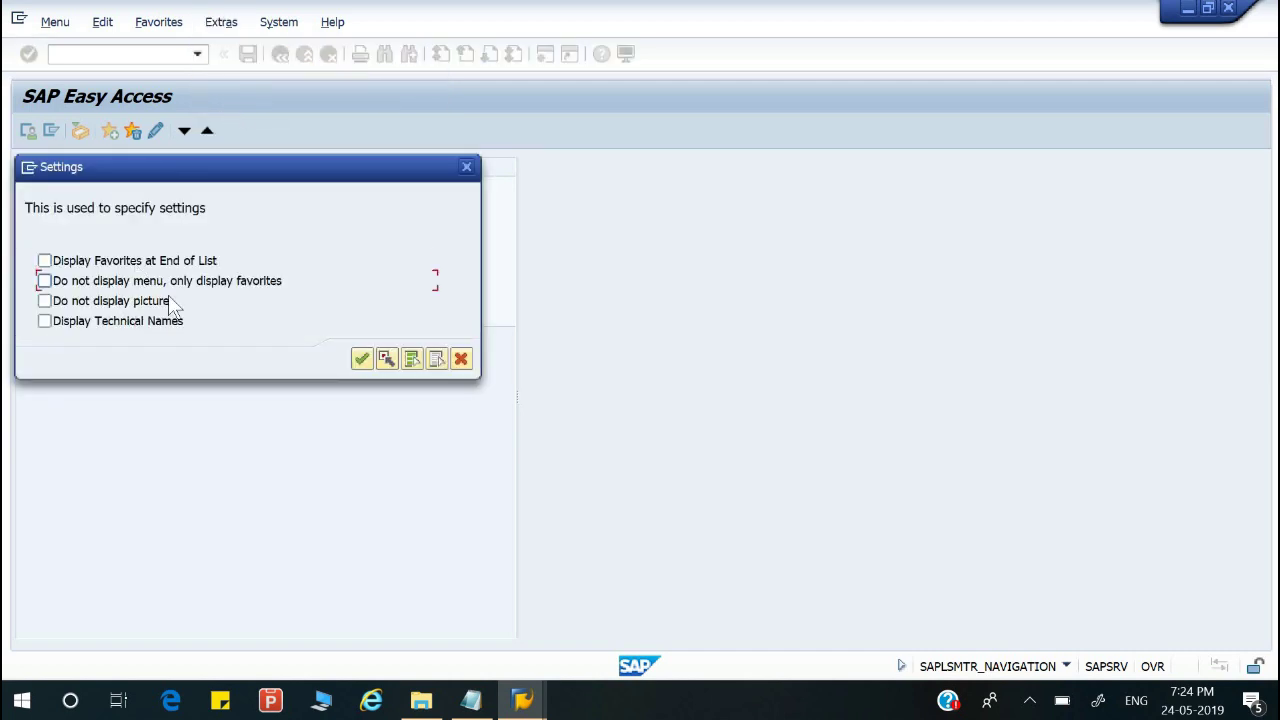
pyautogui.click(363, 358)
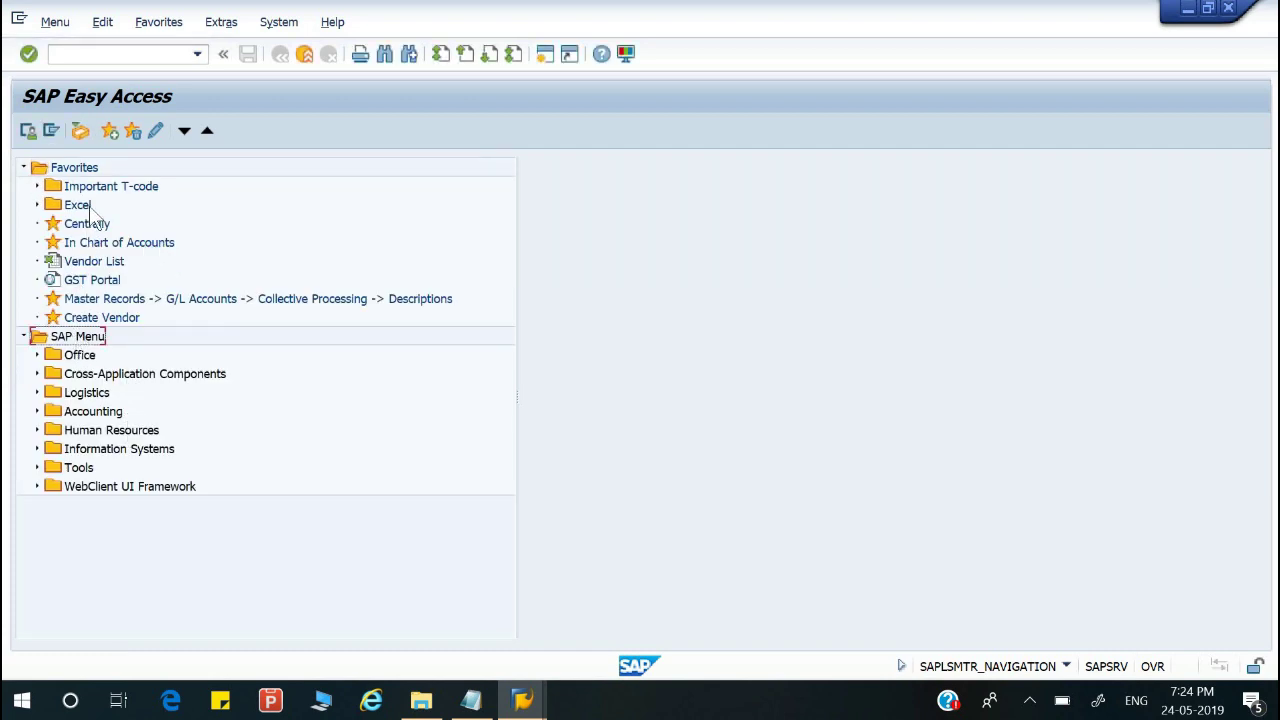
# Step: Turn on Display Favorites at End of List in the SAP Easy Access settings and apply the change
pyautogui.click(229, 25)
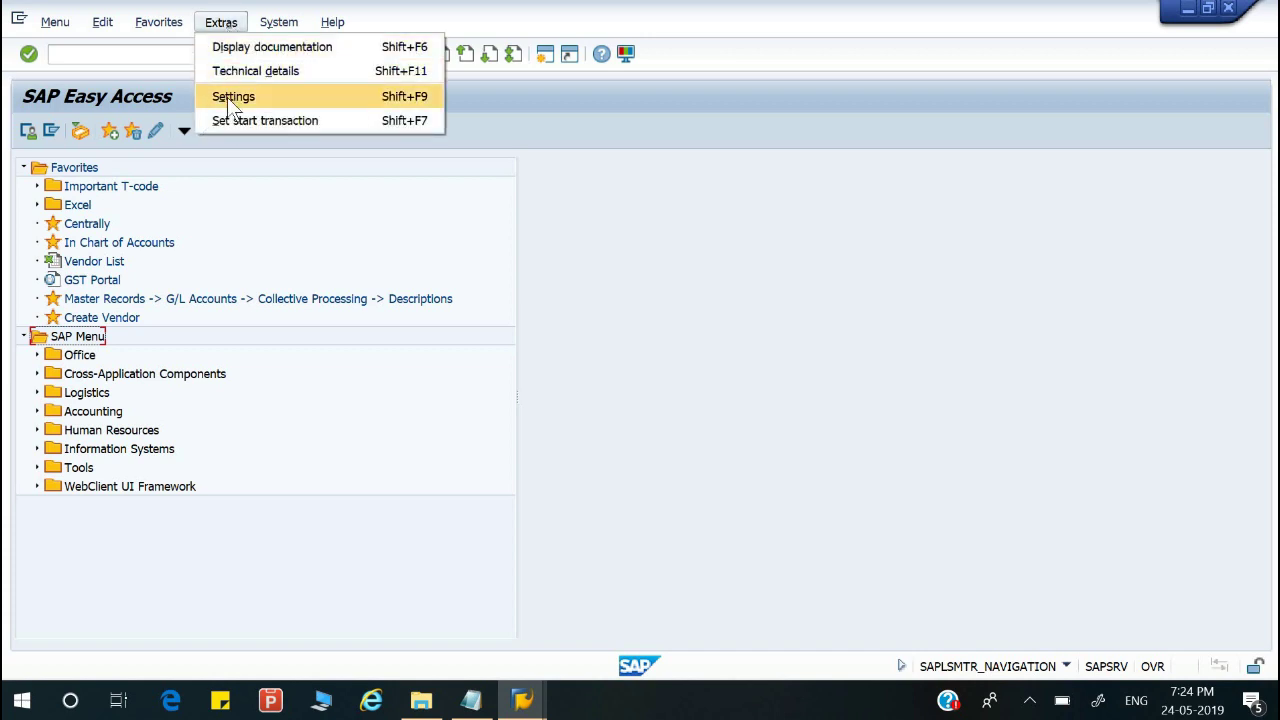
pyautogui.click(232, 97)
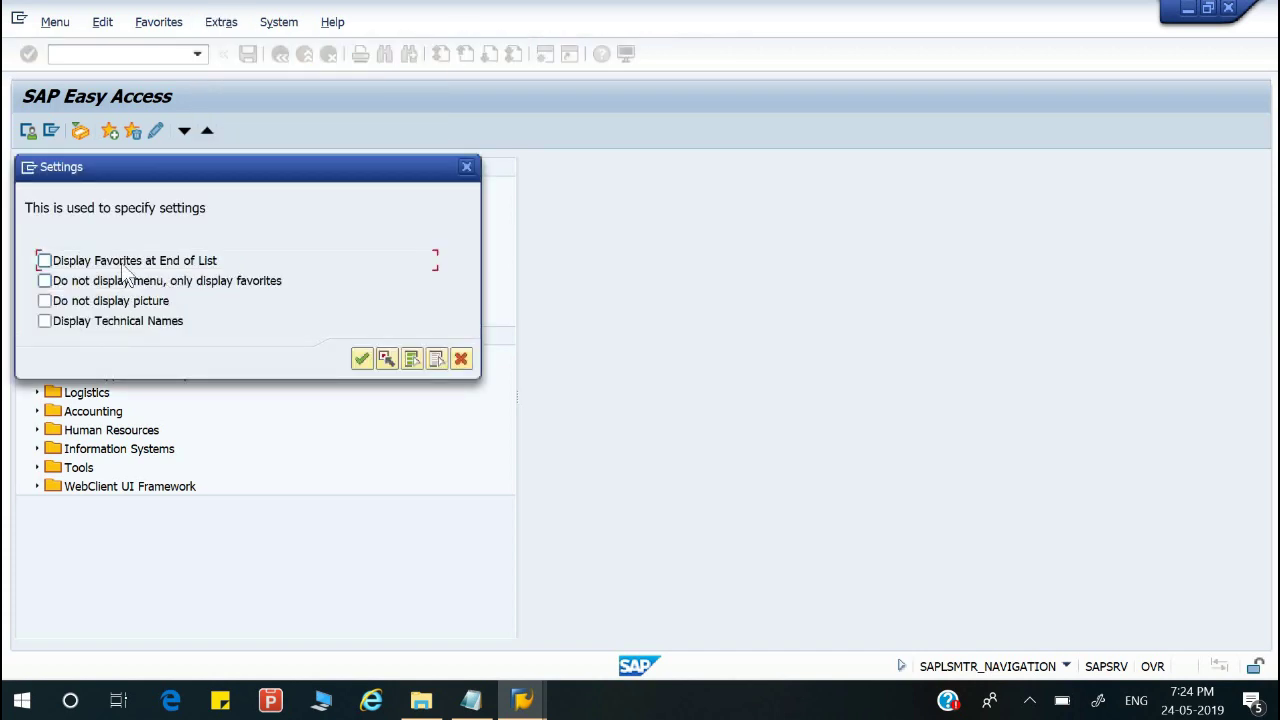
pyautogui.click(125, 261)
pyautogui.click(361, 360)
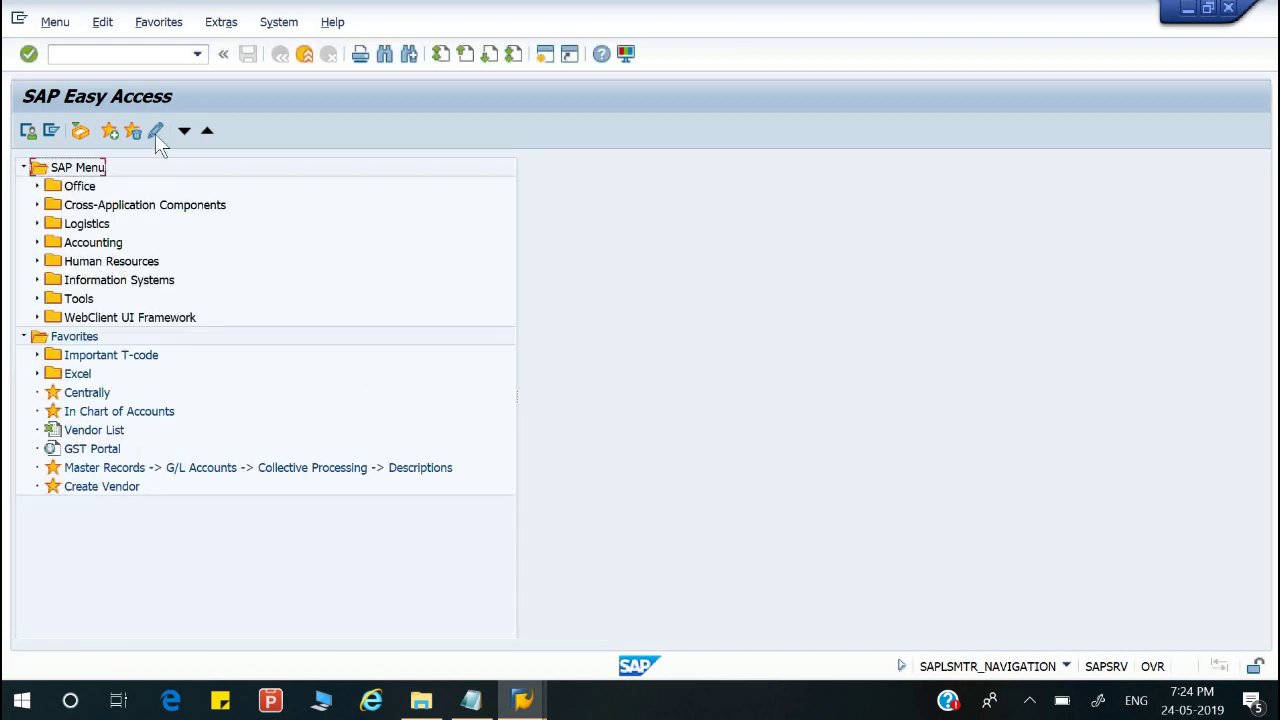
# Step: Turn off Display Favorites at End of List, turn Display Technical Names back on, and apply the settings
pyautogui.click(221, 22)
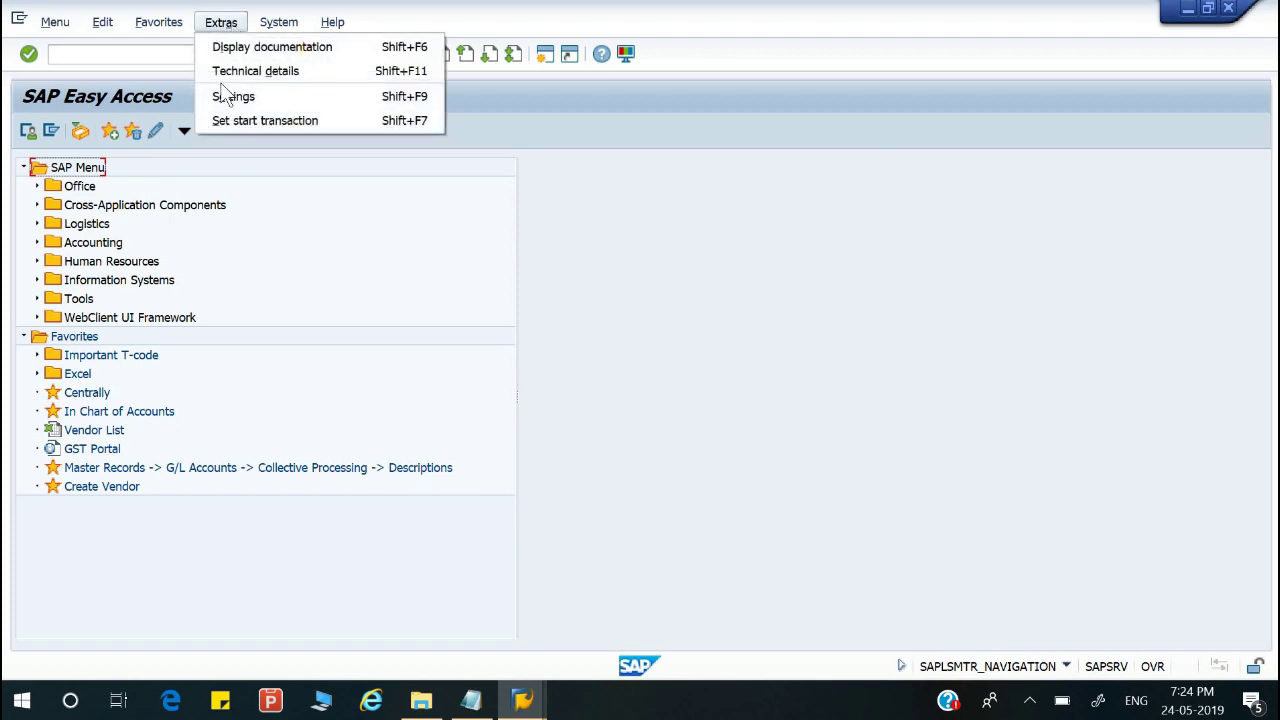
pyautogui.click(321, 96)
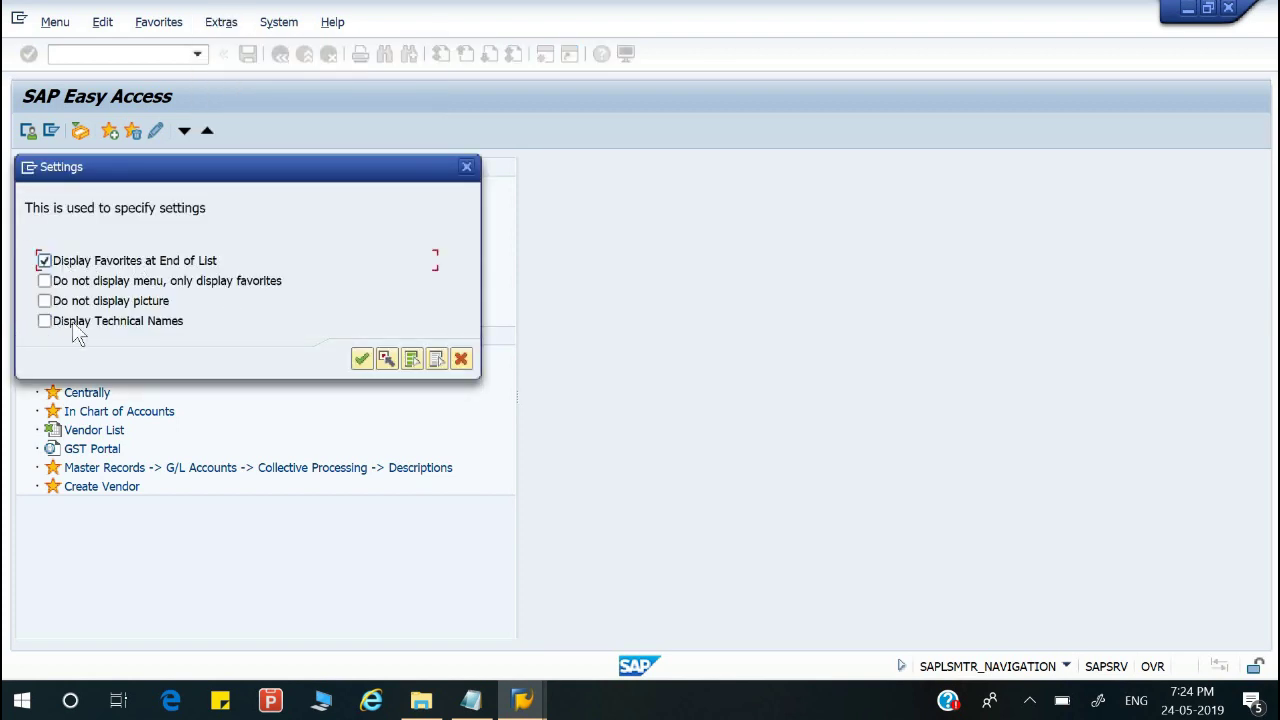
pyautogui.click(80, 264)
pyautogui.click(70, 322)
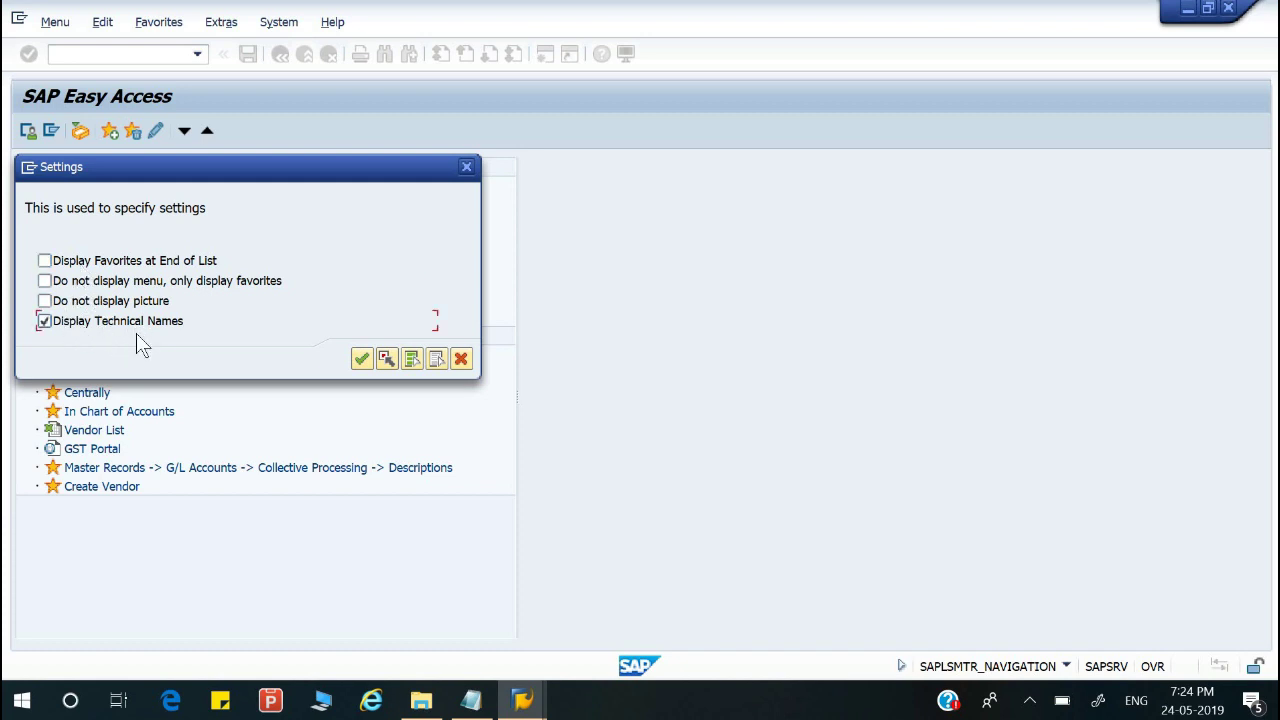
pyautogui.click(360, 362)
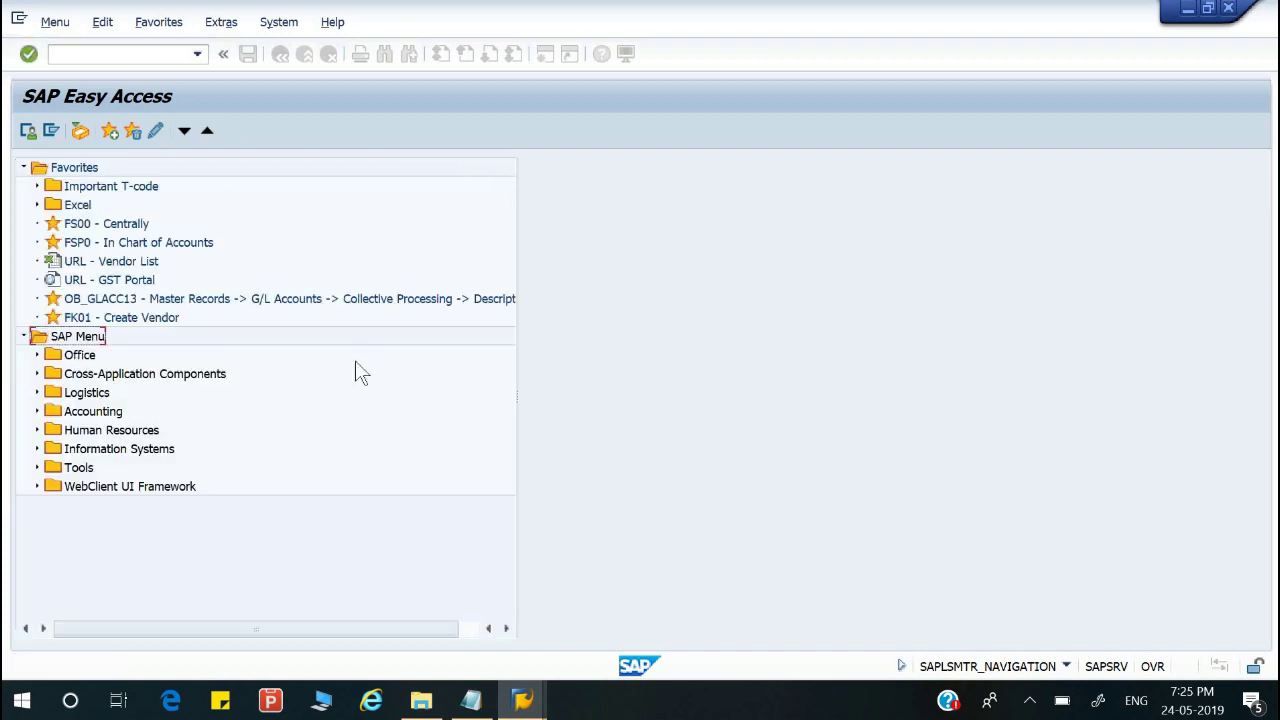
# Step: View the technical details of the FS00 - Centrally favorite, moving the details window clear of the tree, and close it
pyautogui.click(222, 22)
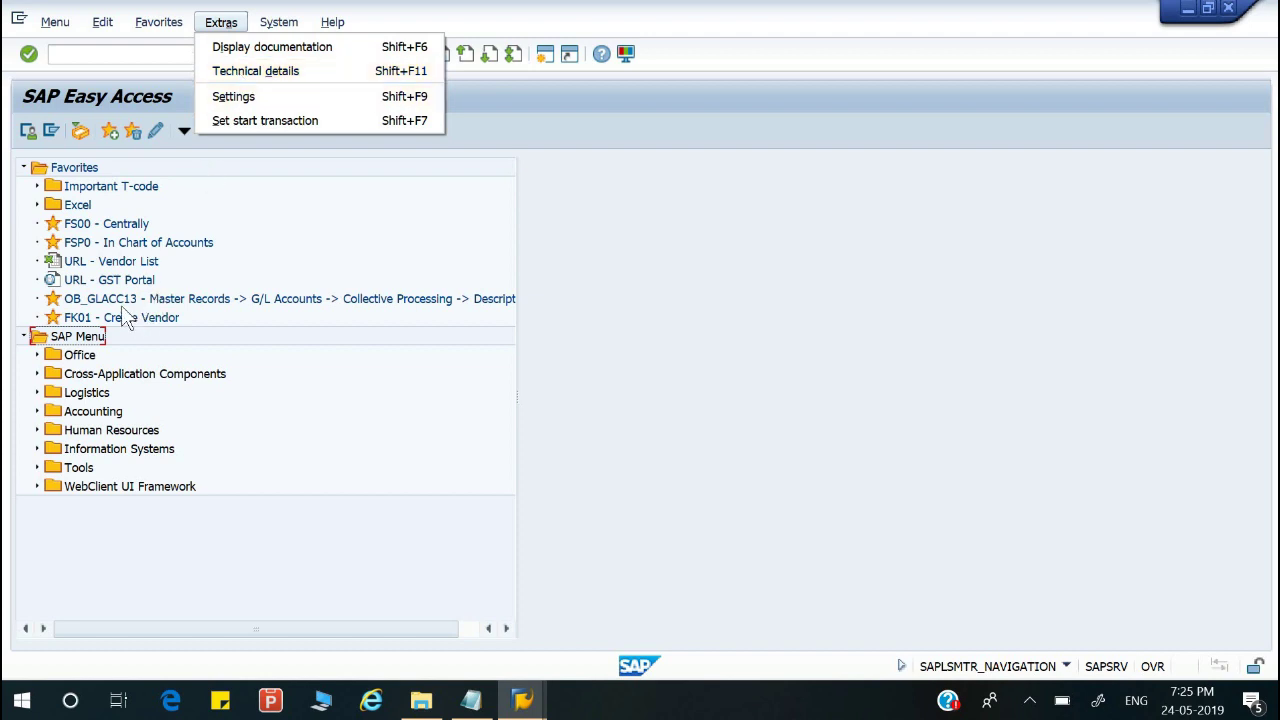
pyautogui.click(112, 225)
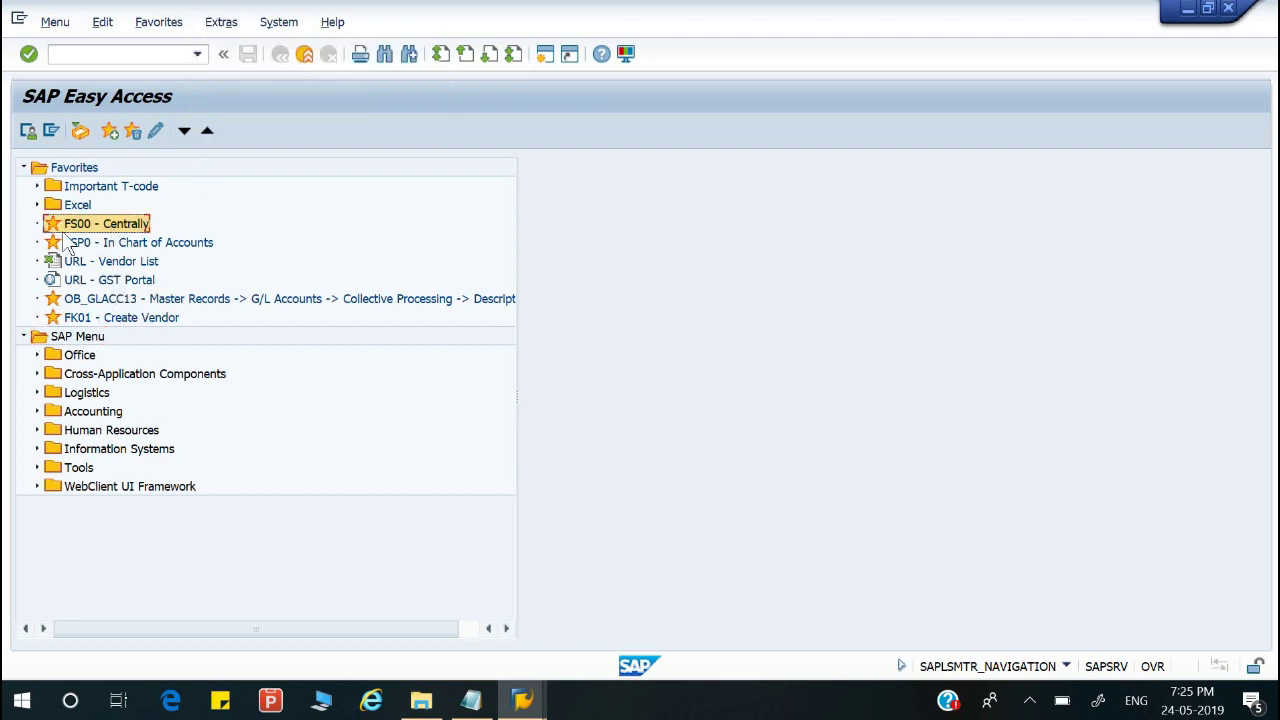
pyautogui.click(210, 23)
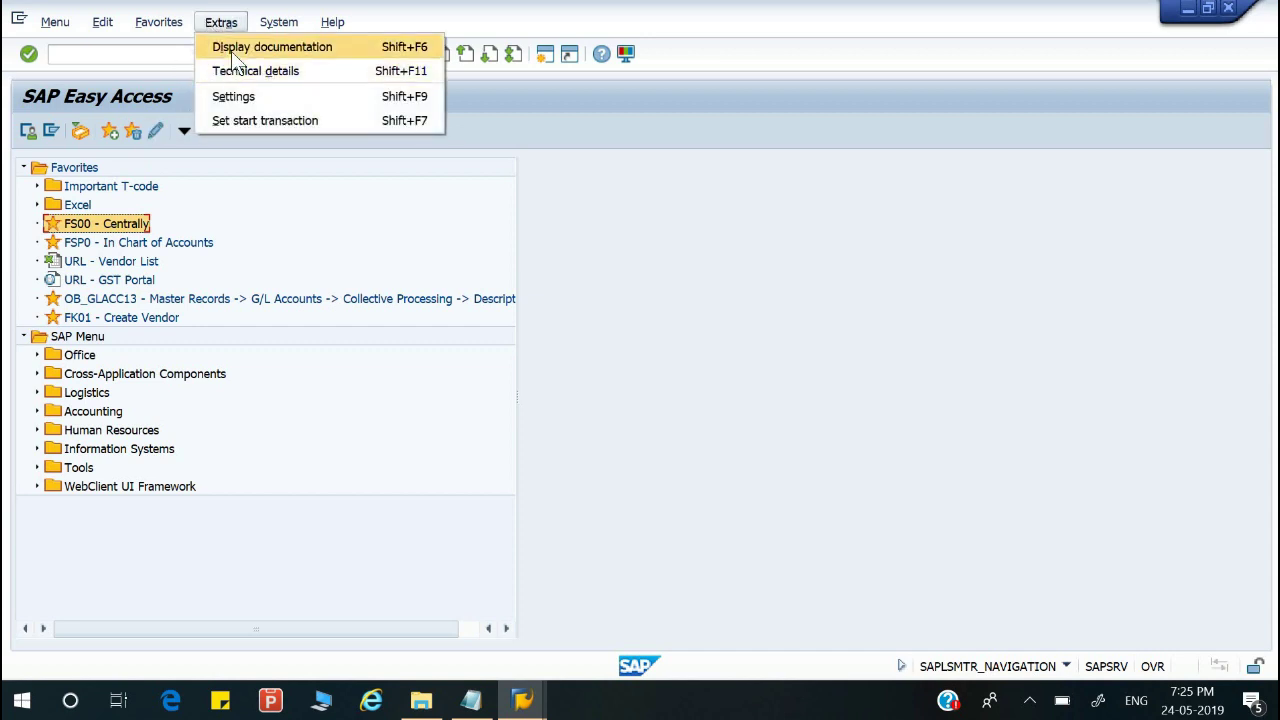
pyautogui.click(231, 66)
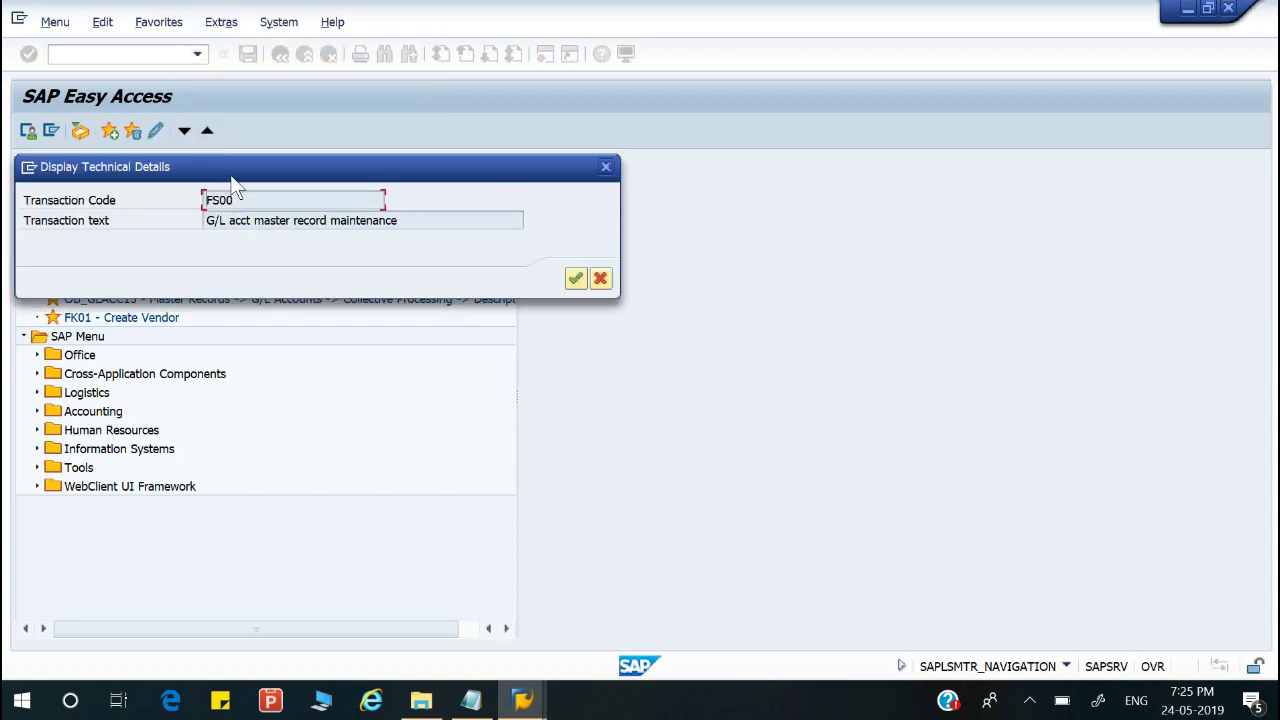
pyautogui.moveTo(240, 171); pyautogui.dragTo(655, 183)
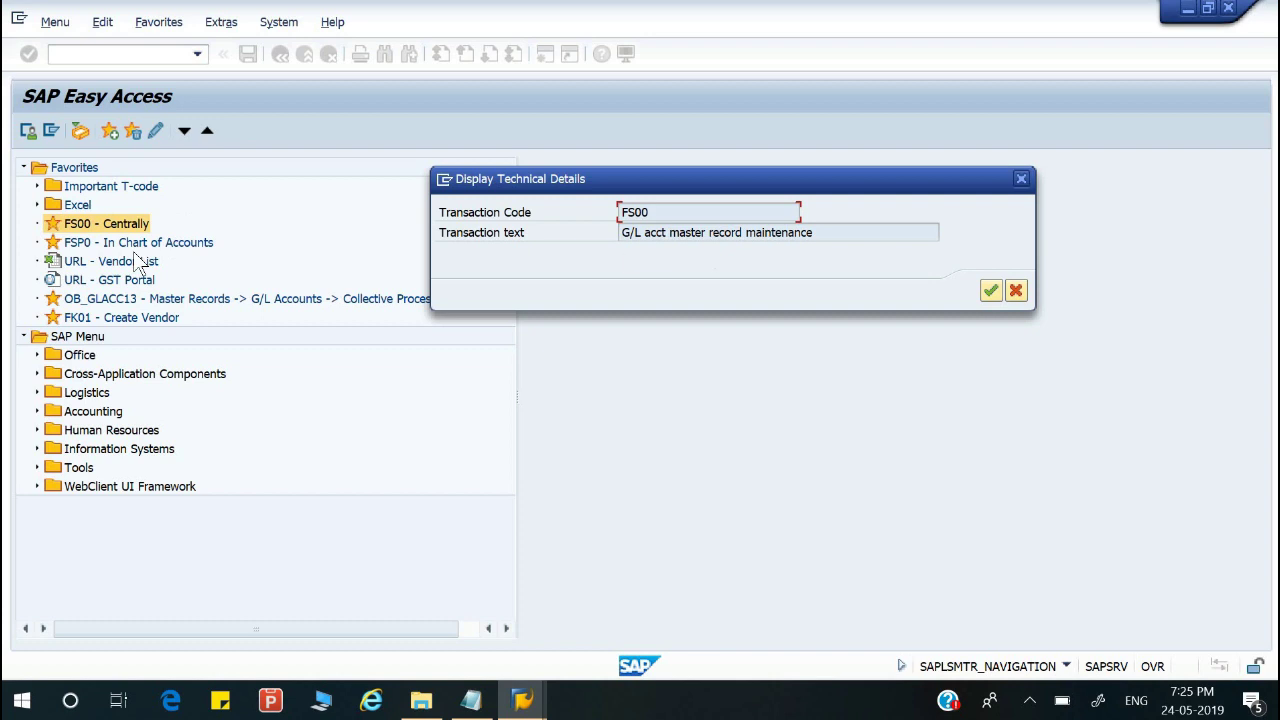
pyautogui.click(1015, 291)
# Step: Turn off Display Technical Names again in the SAP Easy Access settings and apply the change
pyautogui.click(221, 22)
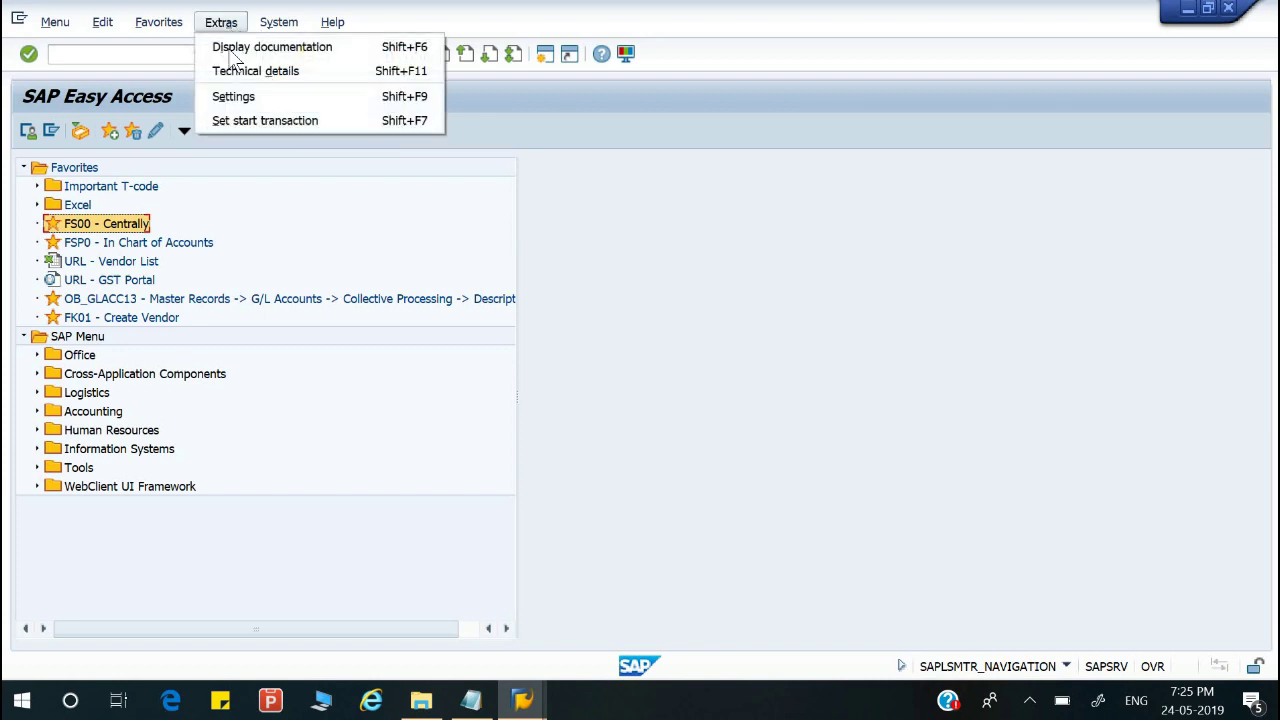
pyautogui.click(232, 100)
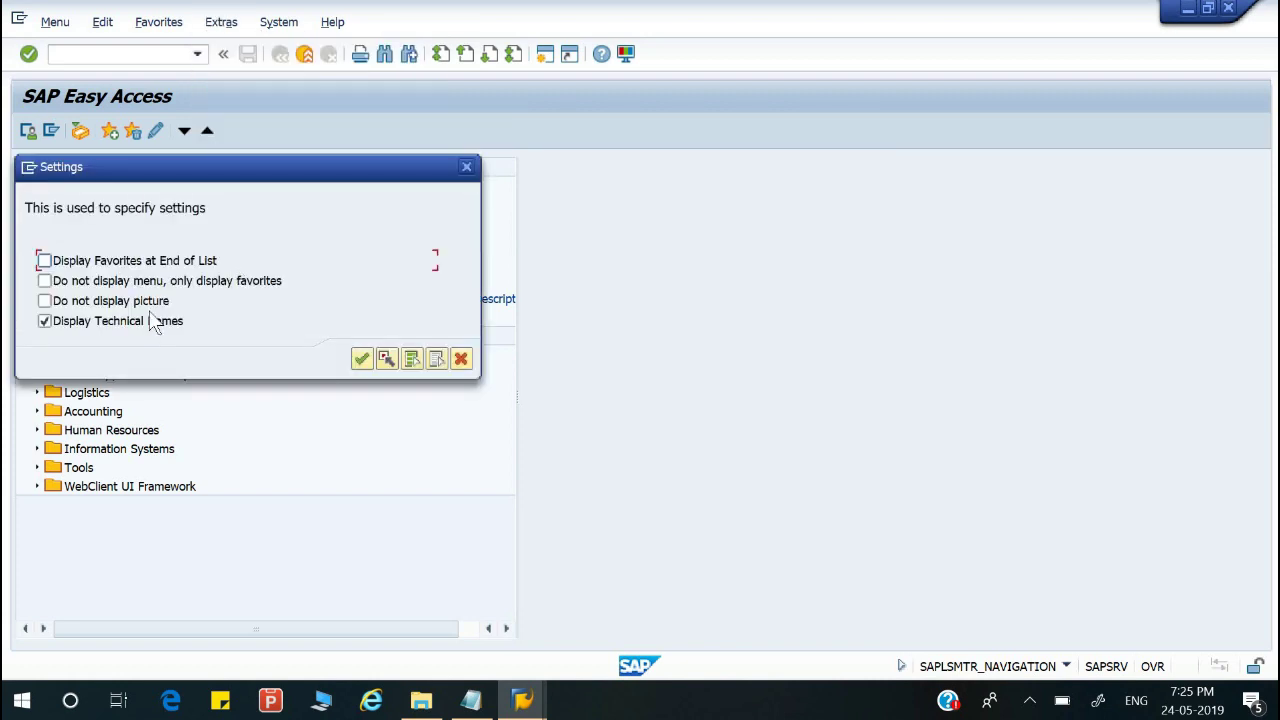
pyautogui.click(141, 318)
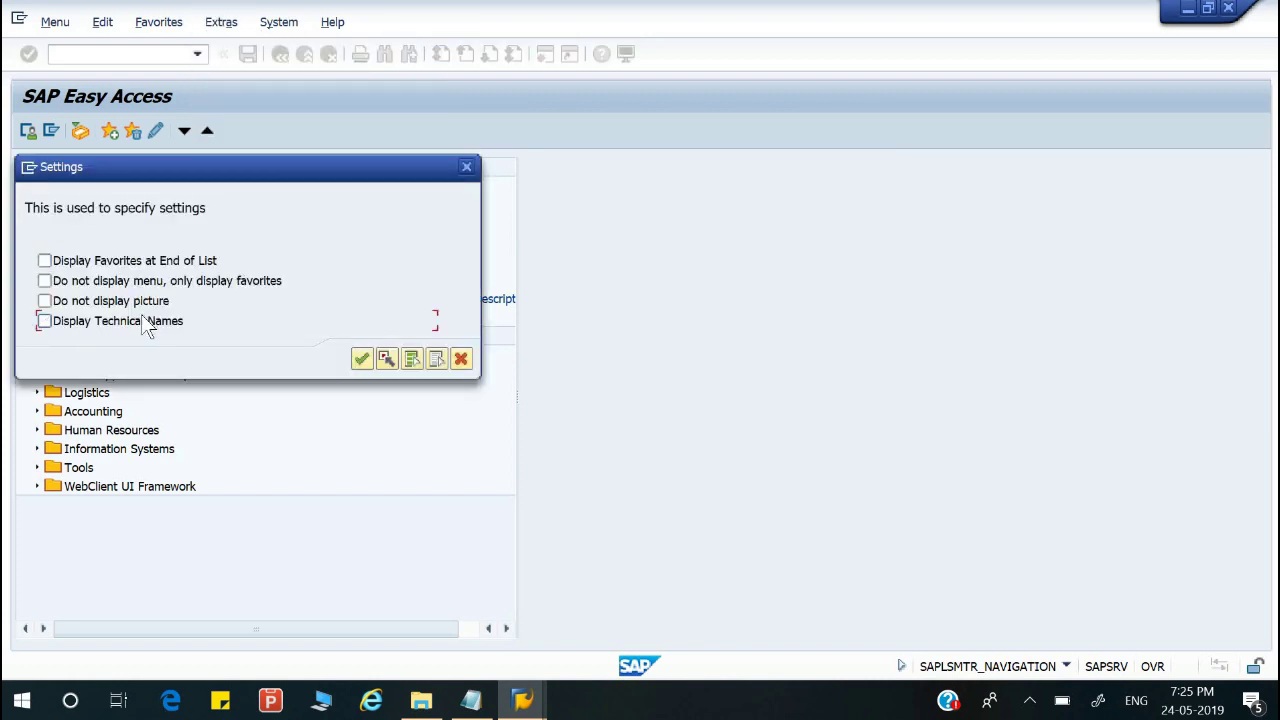
pyautogui.click(360, 360)
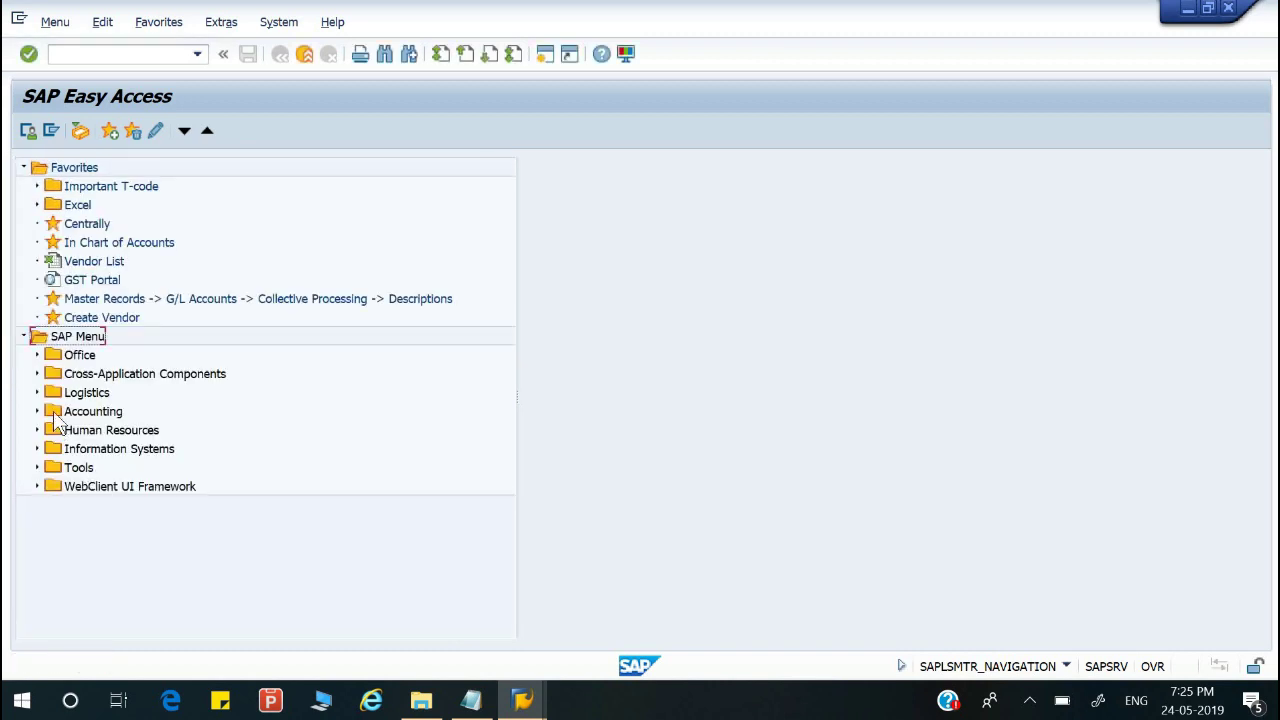
# Step: Expand Accounting through Financial Accounting, General Ledger, Master Records and G/L Accounts down to the Individual Processing transactions
pyautogui.doubleClick(56, 413)
pyautogui.click(88, 432)
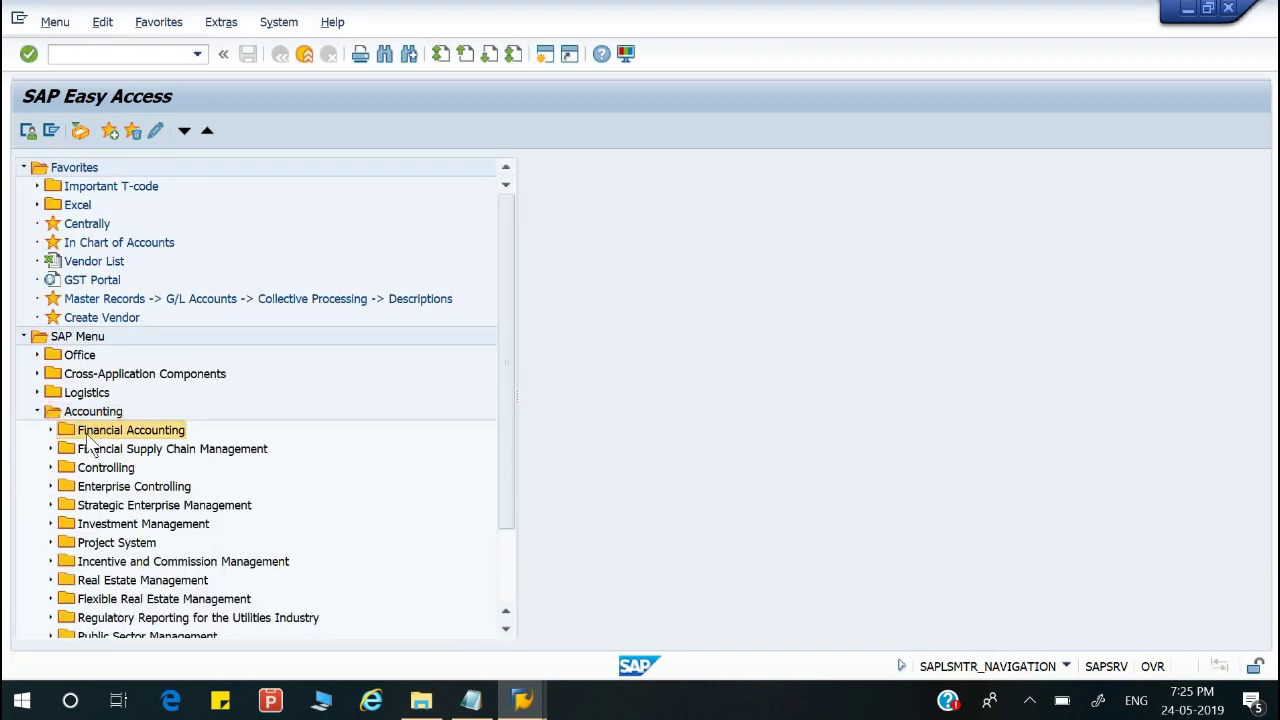
pyautogui.doubleClick(90, 448)
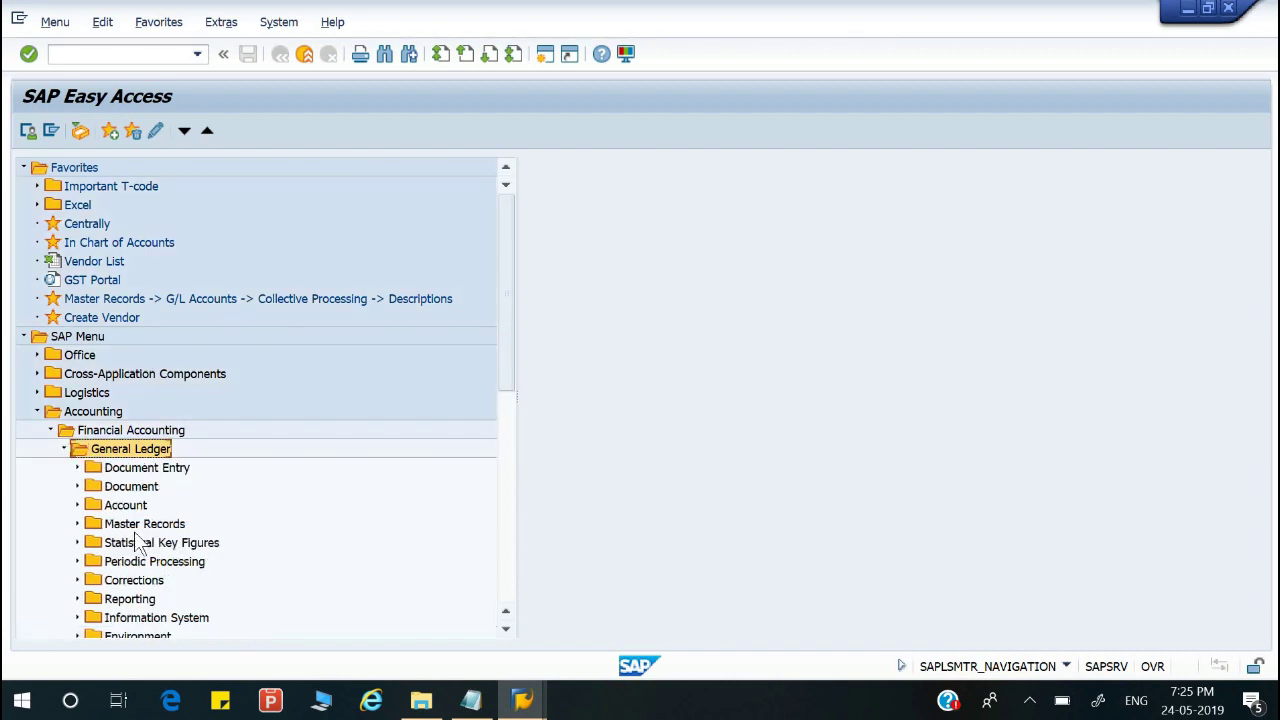
pyautogui.doubleClick(140, 524)
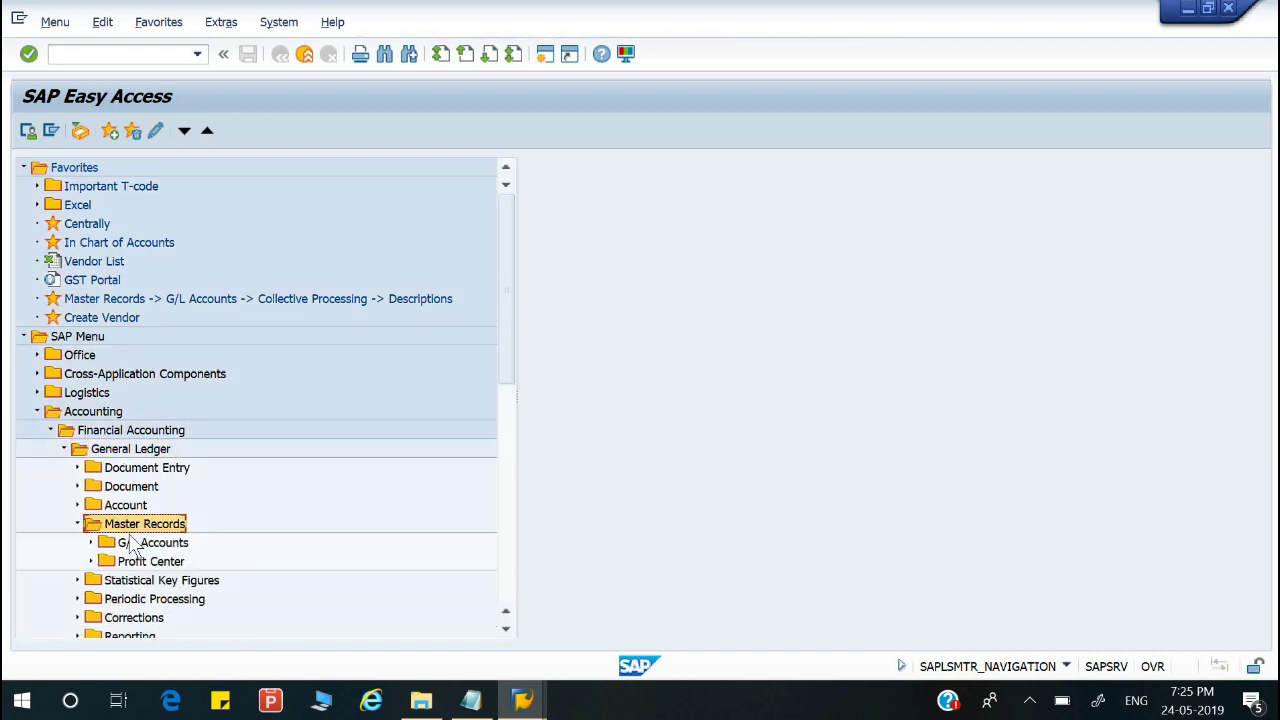
pyautogui.doubleClick(135, 543)
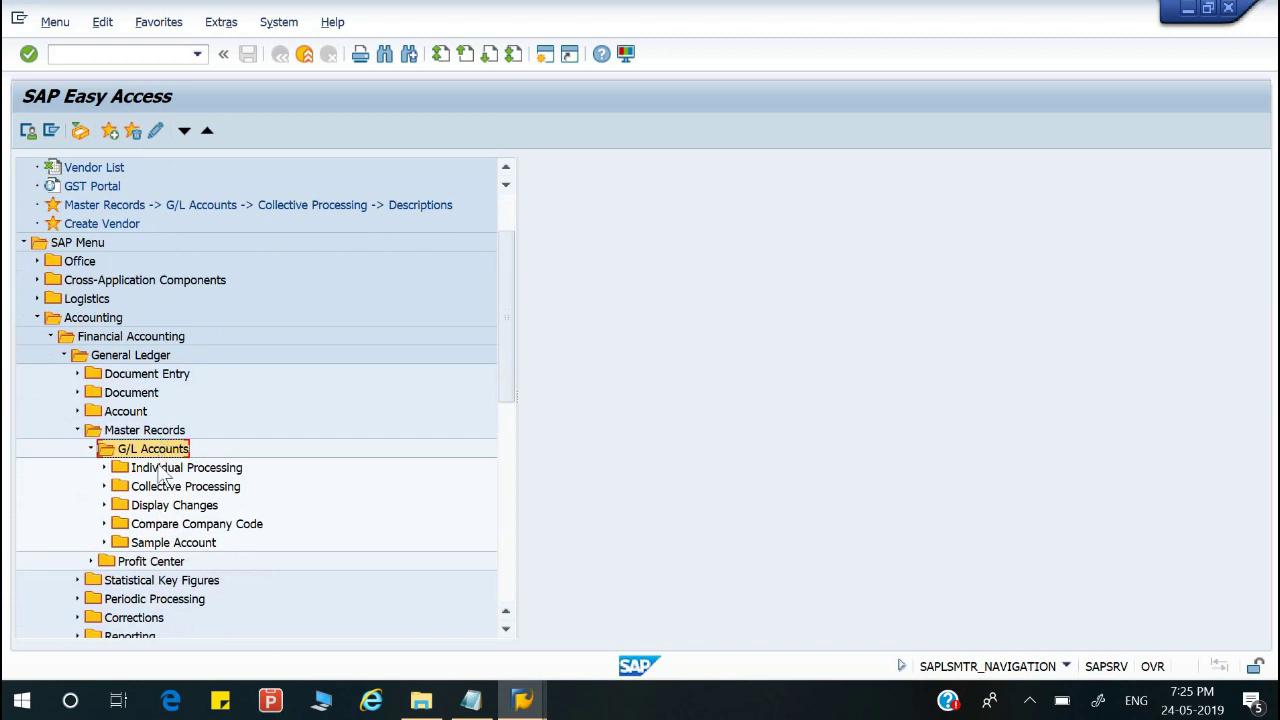
pyautogui.doubleClick(158, 468)
# Step: View the technical details of the Centrally transaction under Individual Processing to check its transaction code
pyautogui.click(155, 489)
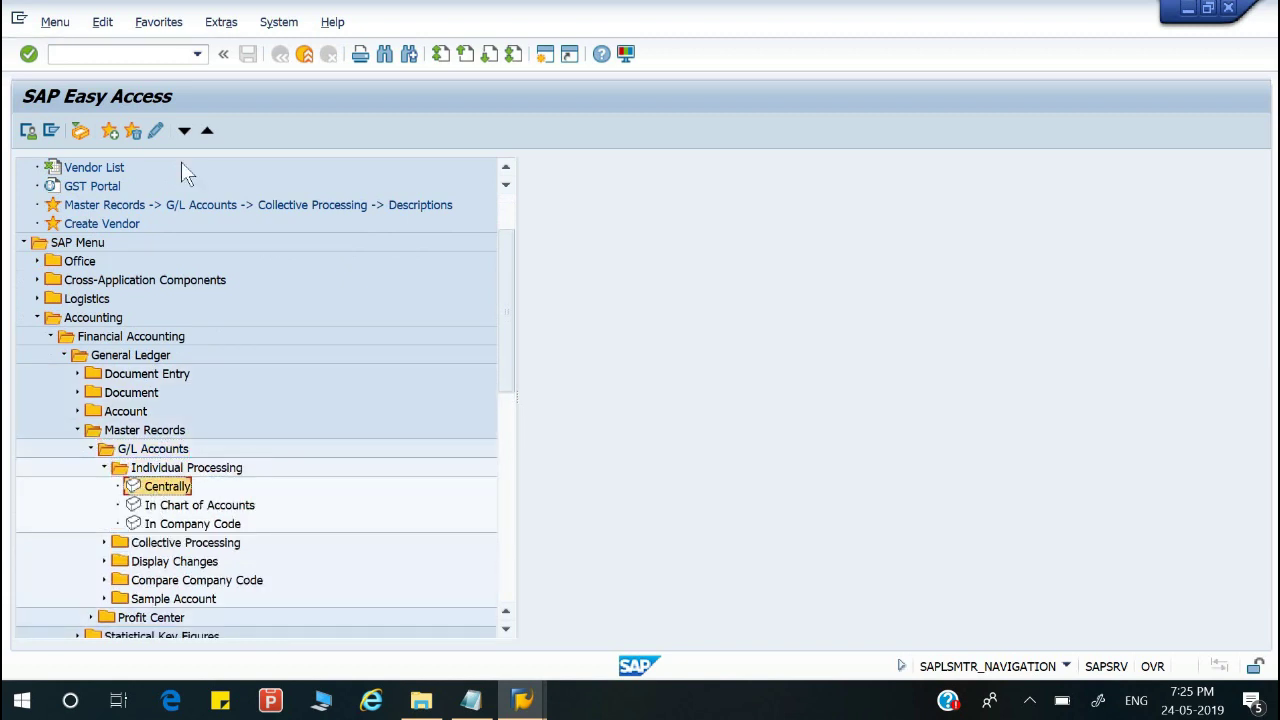
pyautogui.click(224, 24)
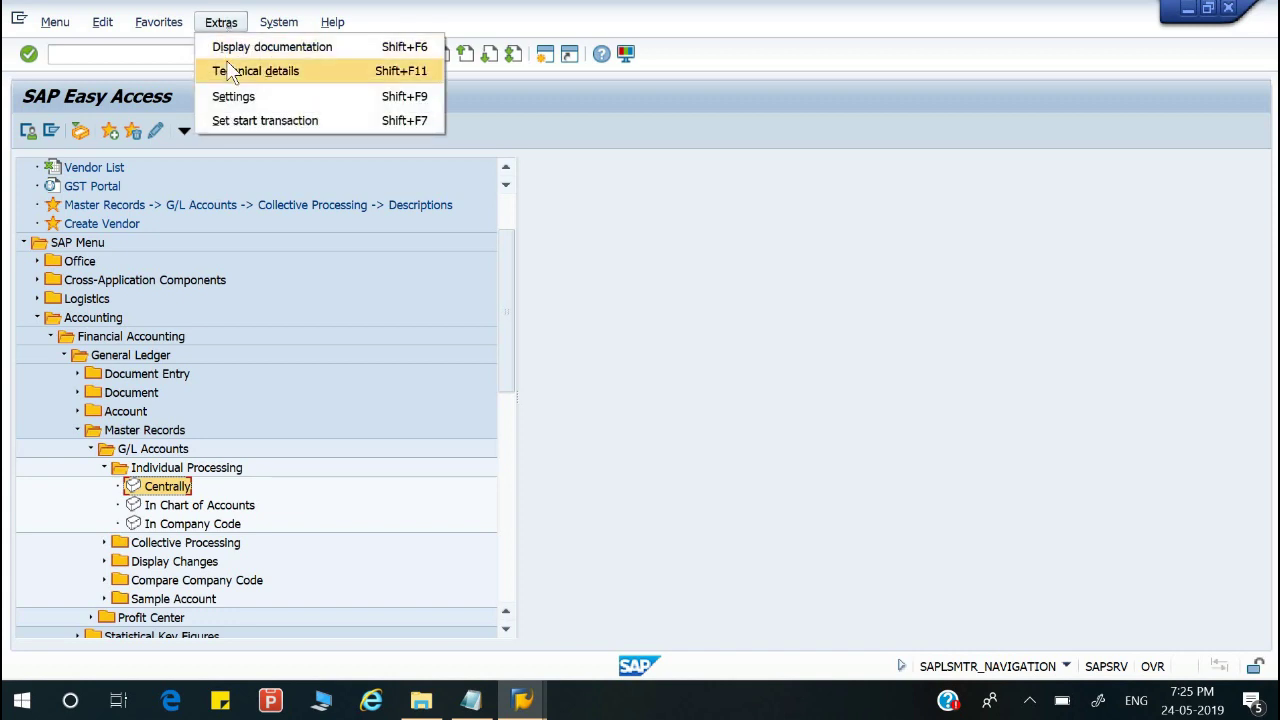
pyautogui.click(228, 70)
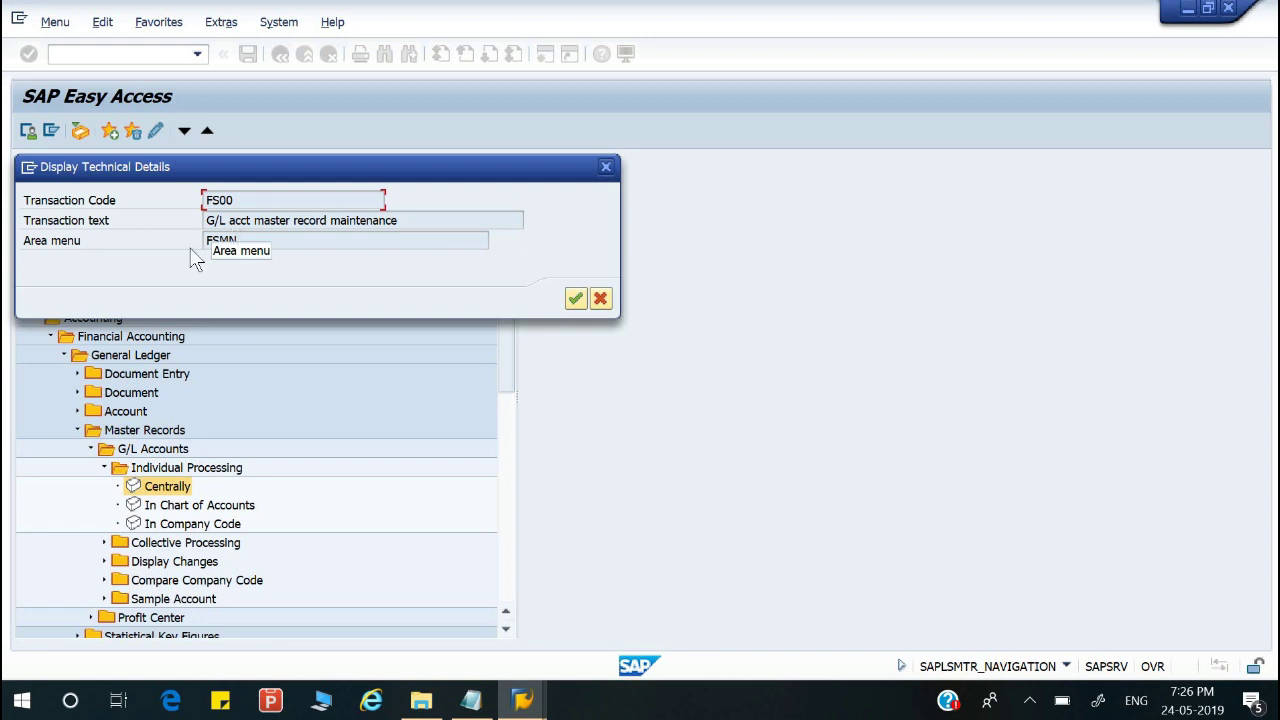
# Step: Close the technical details and display the documentation of the Centrally transaction under Individual Processing
pyautogui.click(599, 301)
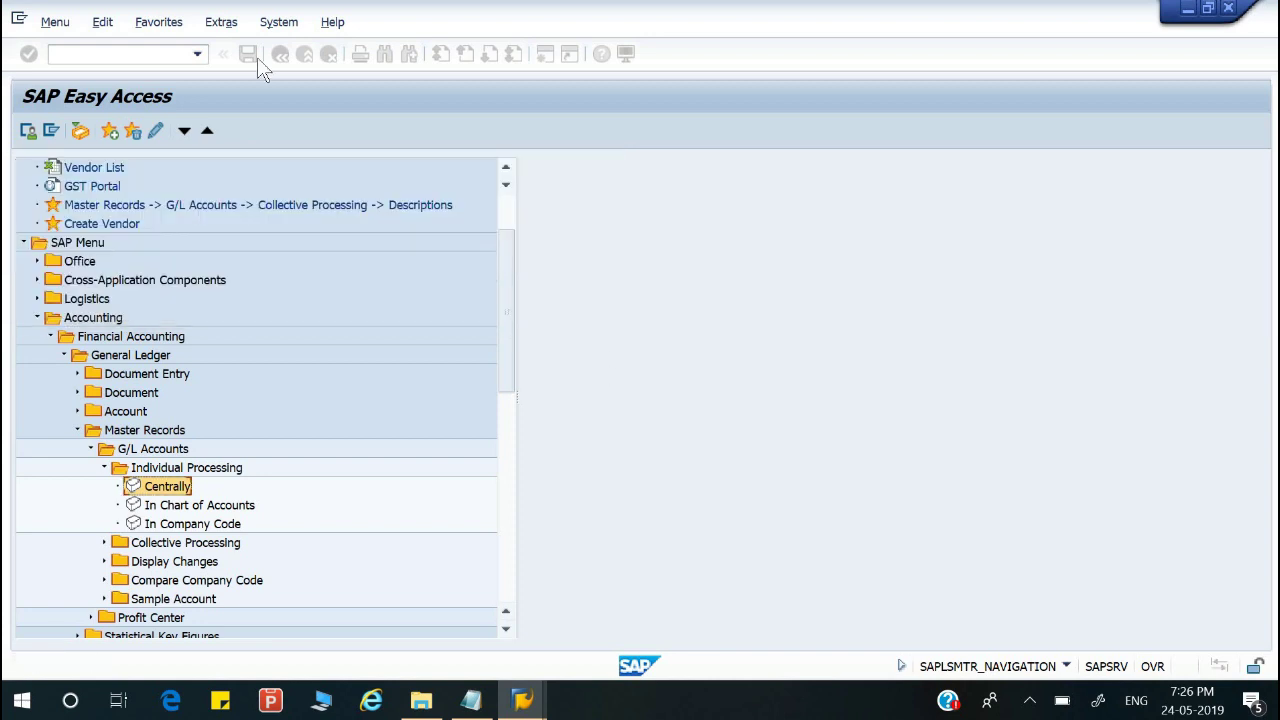
pyautogui.click(224, 24)
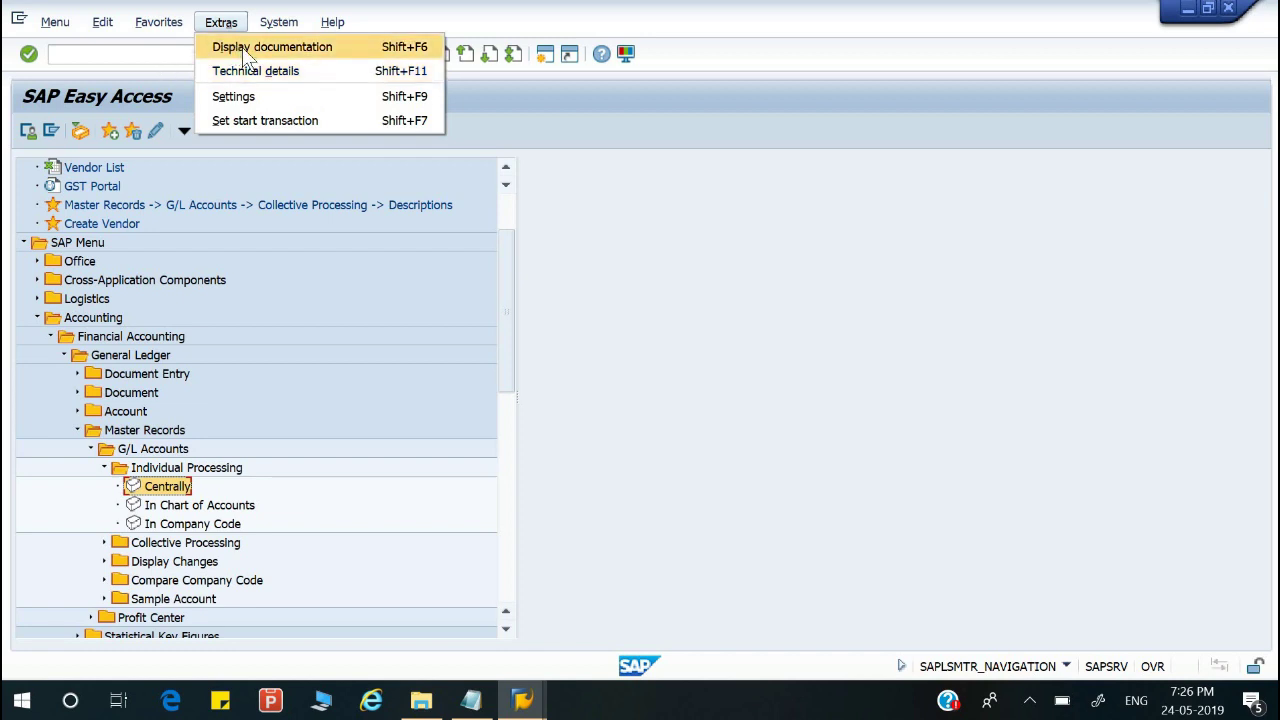
pyautogui.click(159, 484)
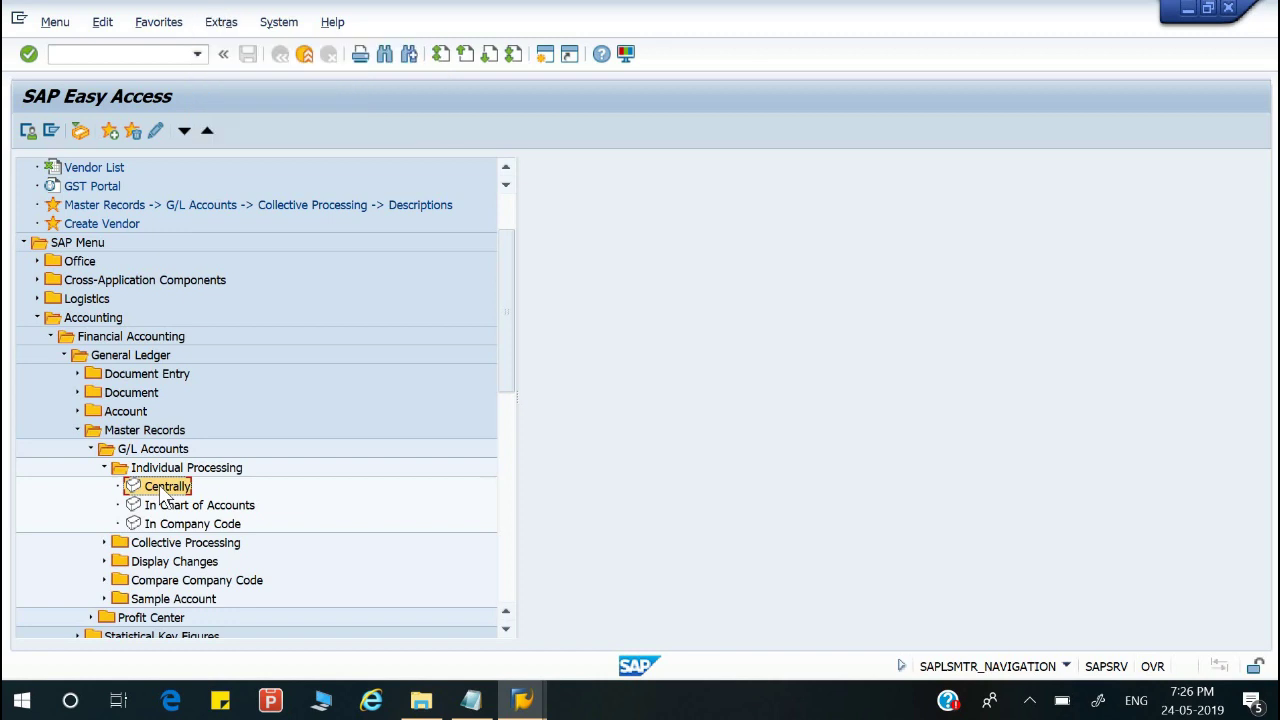
pyautogui.click(222, 22)
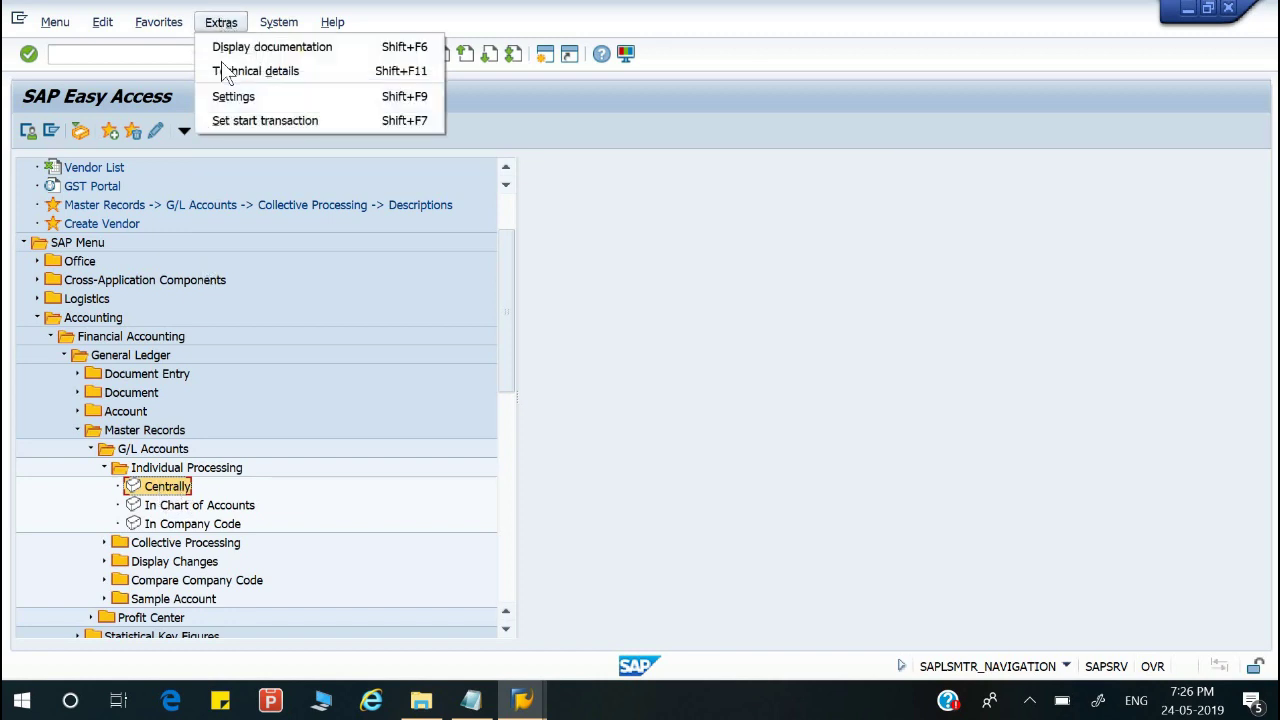
pyautogui.click(225, 50)
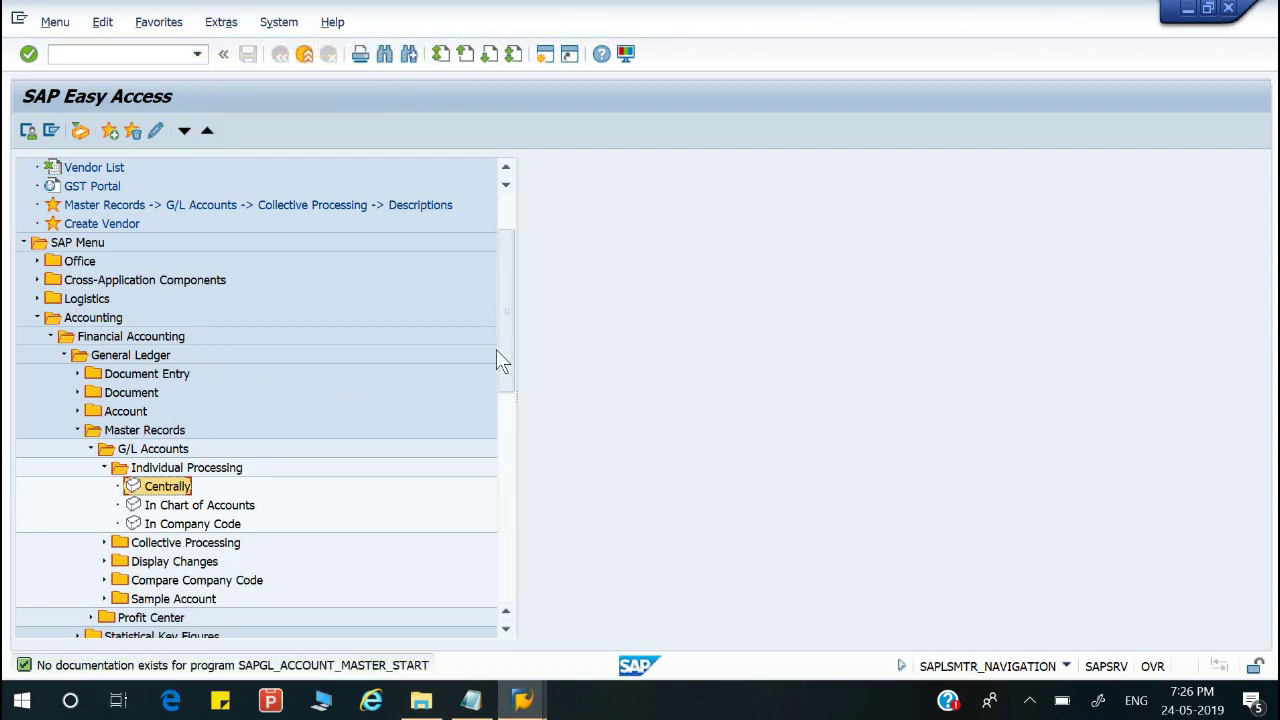
# Step: Display the documentation of the GST Portal favorite to check its web address, and close it
pyautogui.scroll(2, 503, 265)
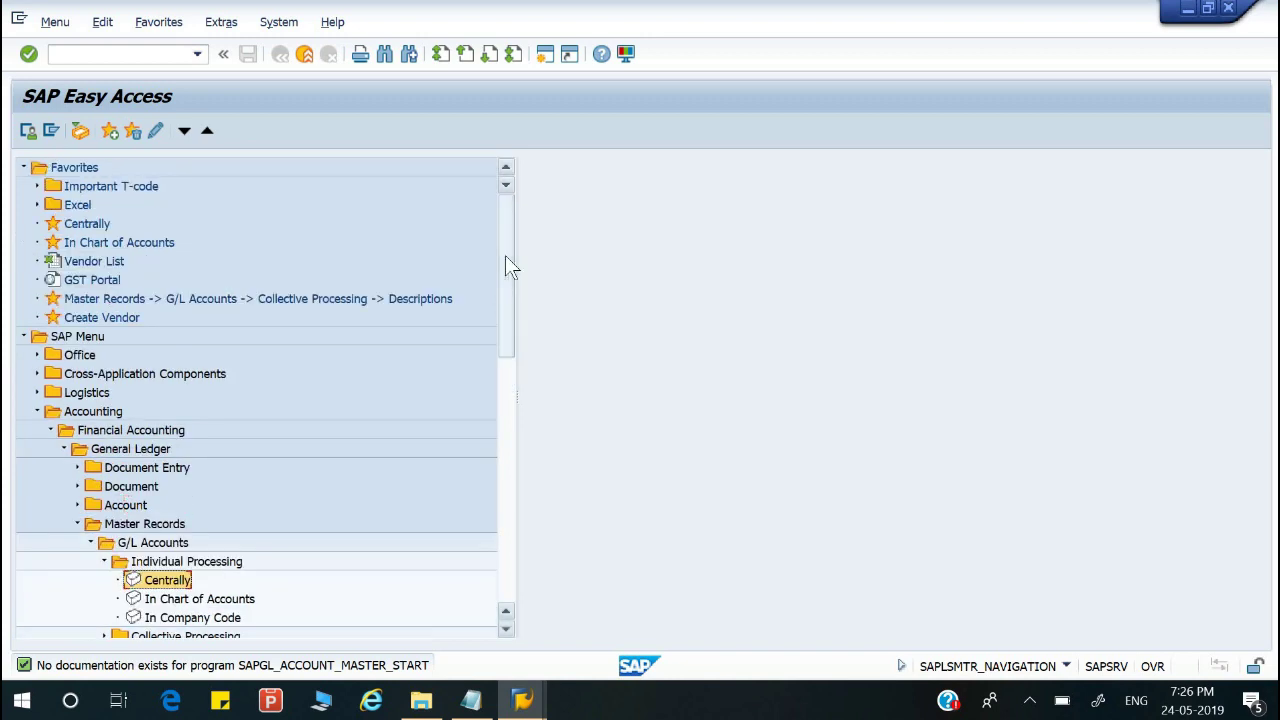
pyautogui.click(110, 262)
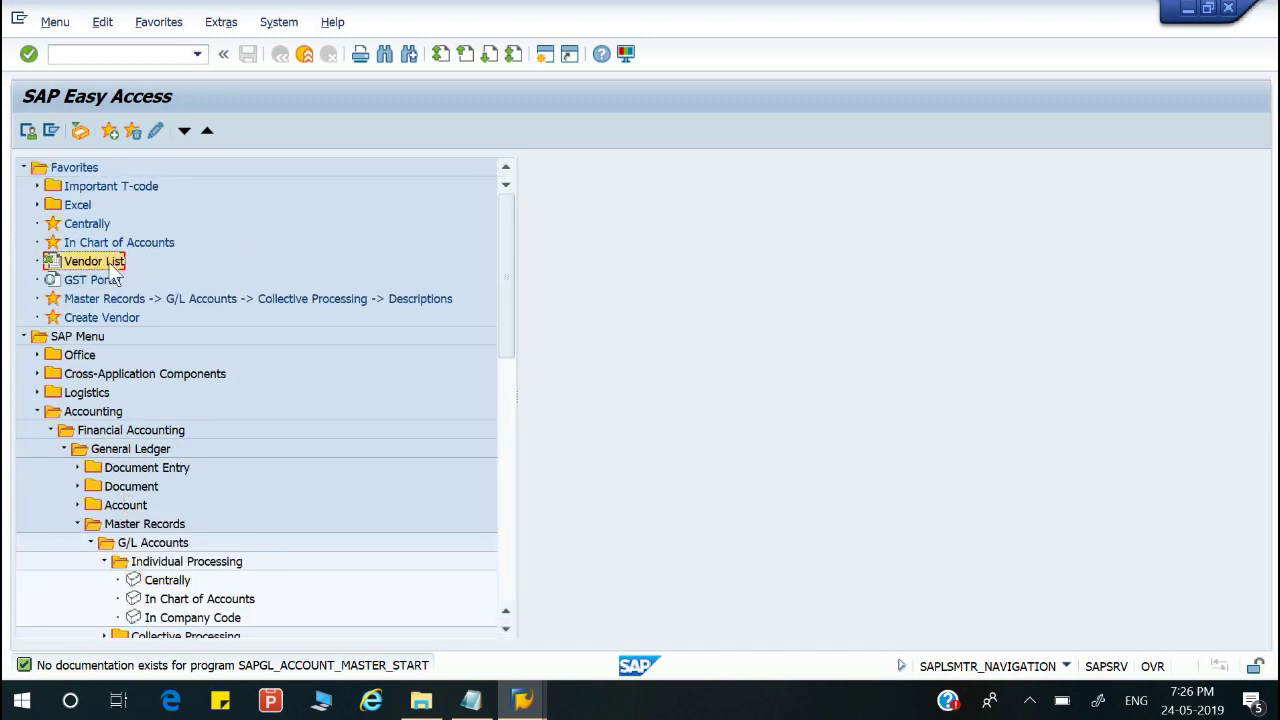
pyautogui.click(82, 282)
pyautogui.click(88, 266)
pyautogui.click(81, 281)
pyautogui.click(221, 22)
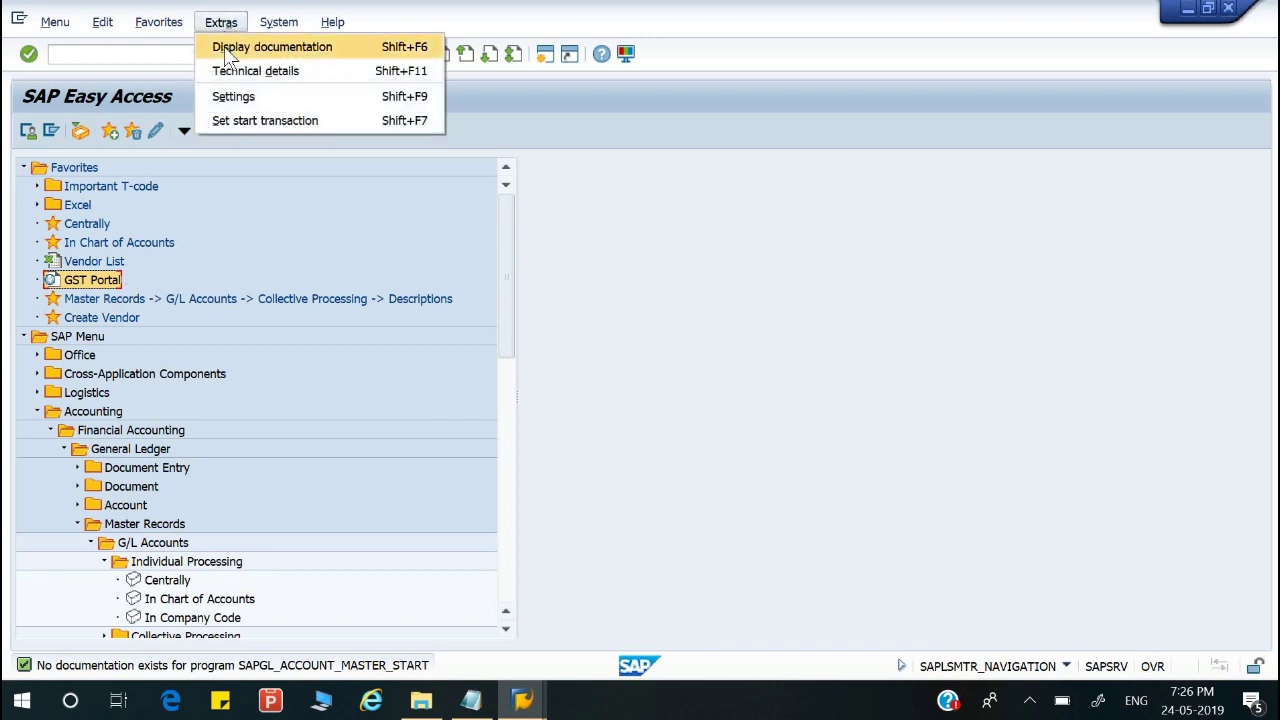
pyautogui.click(224, 46)
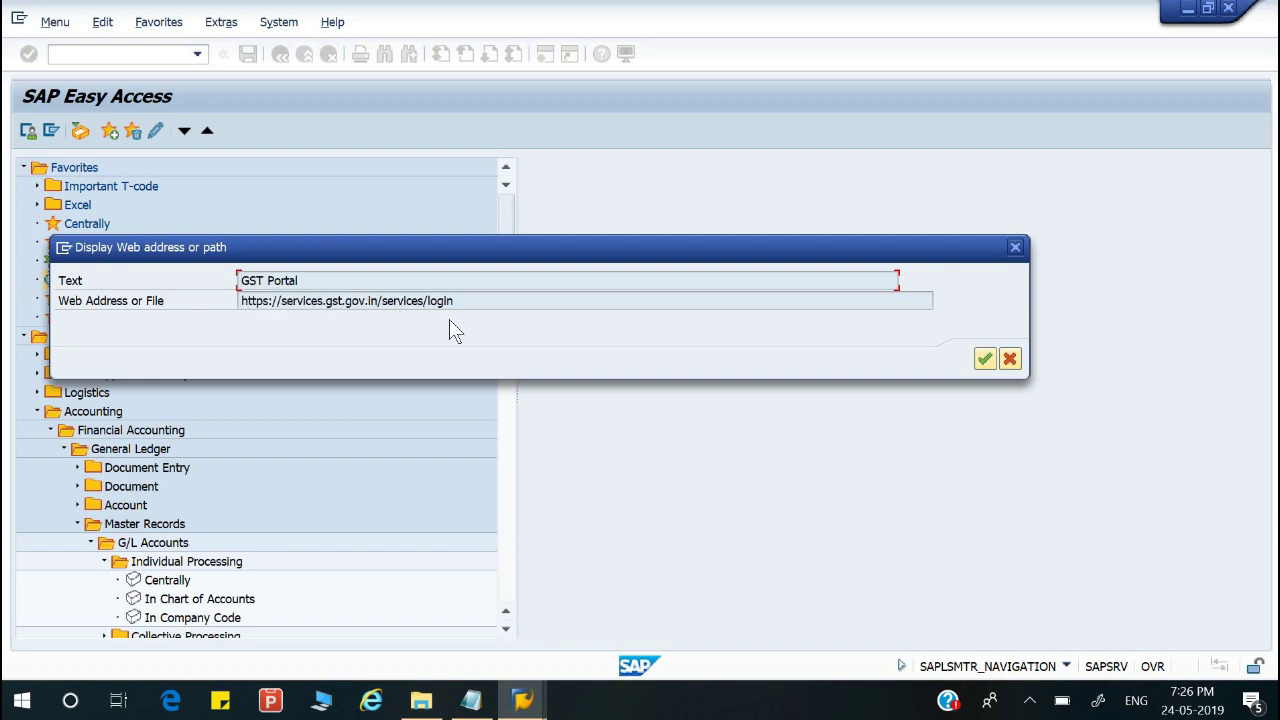
pyautogui.click(988, 358)
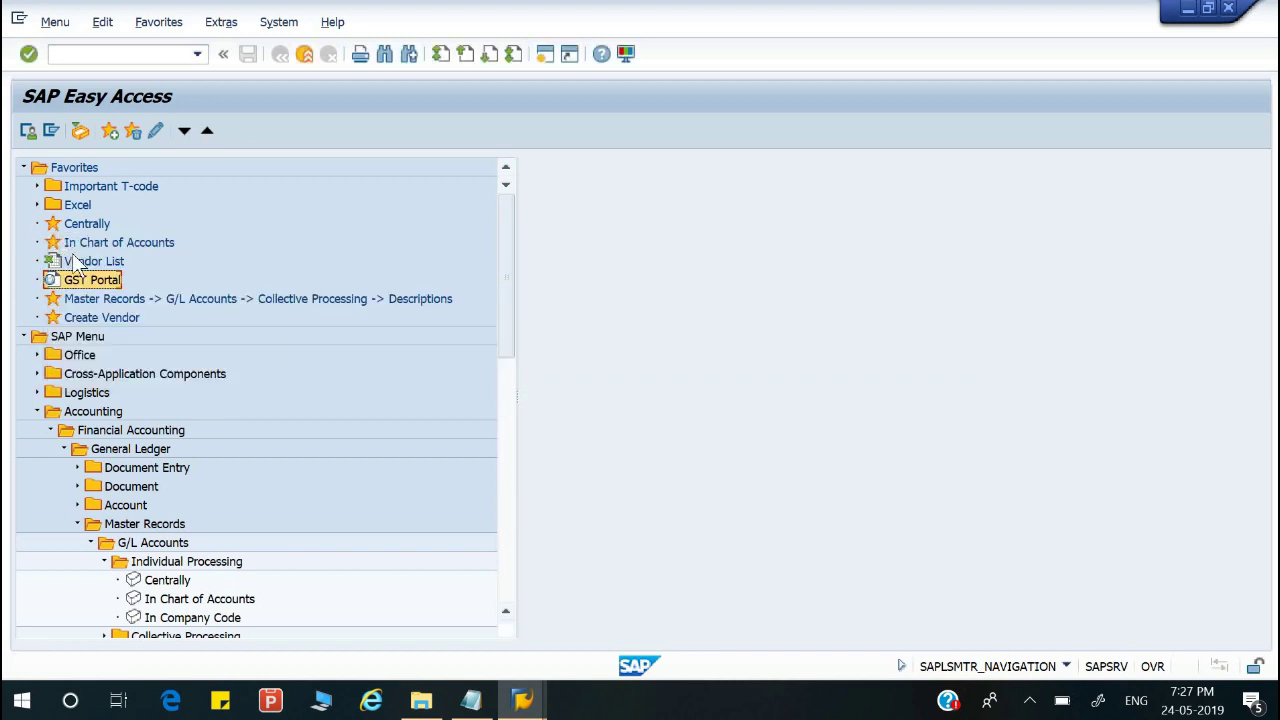
# Step: Display the documentation of the Vendor List favorite to check its file path, and close it
pyautogui.click(72, 262)
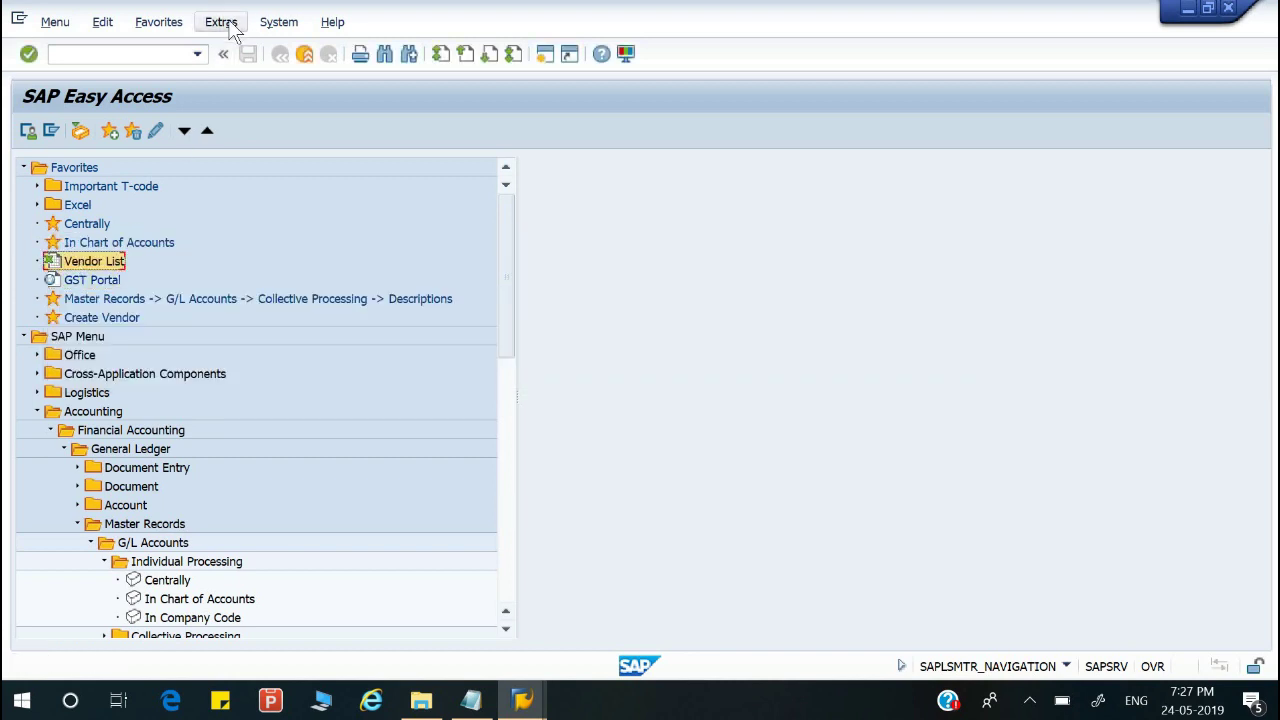
pyautogui.click(228, 24)
pyautogui.click(244, 50)
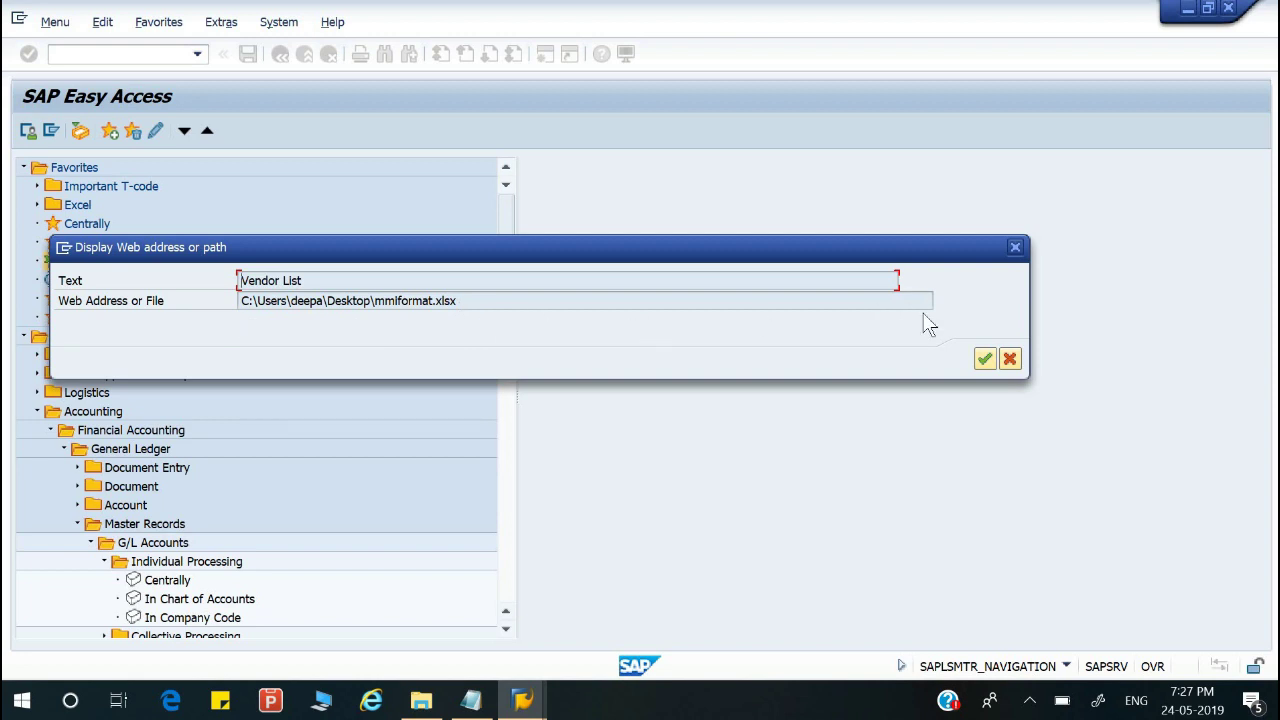
pyautogui.click(984, 364)
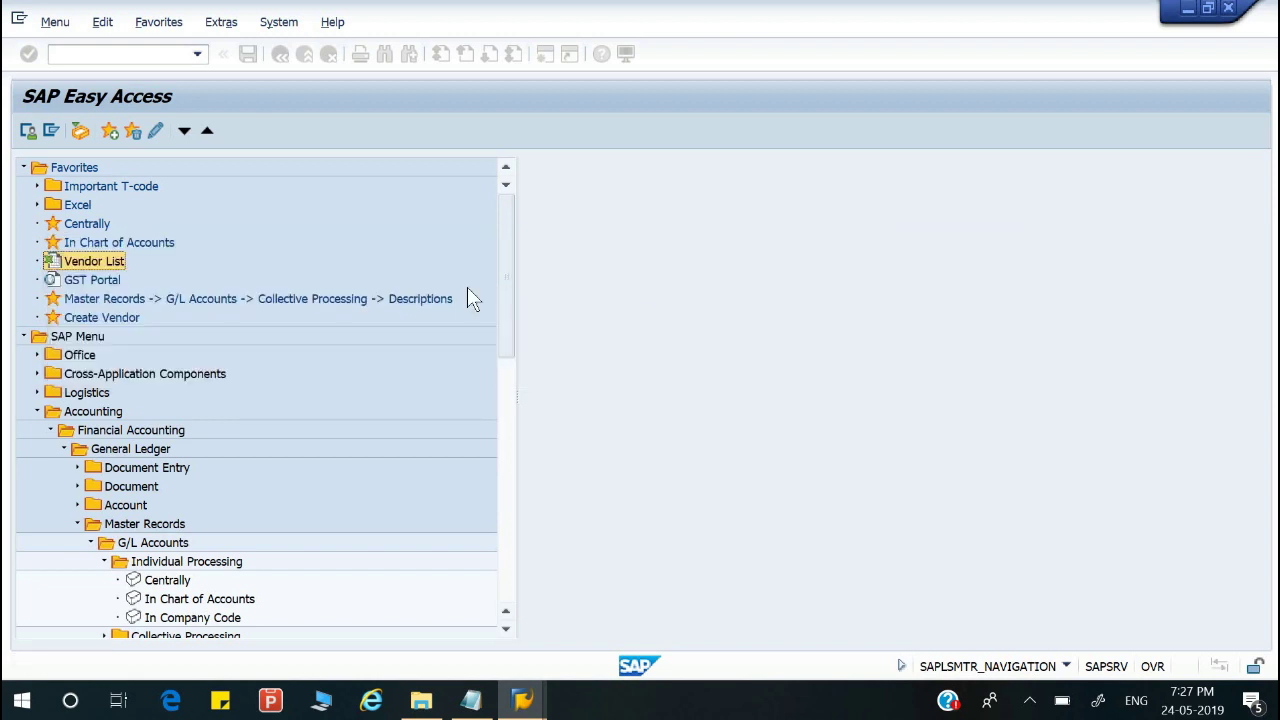
# Step: Run transaction ME51N, close its help pane, and exit back to SAP Easy Access
pyautogui.click(226, 28)
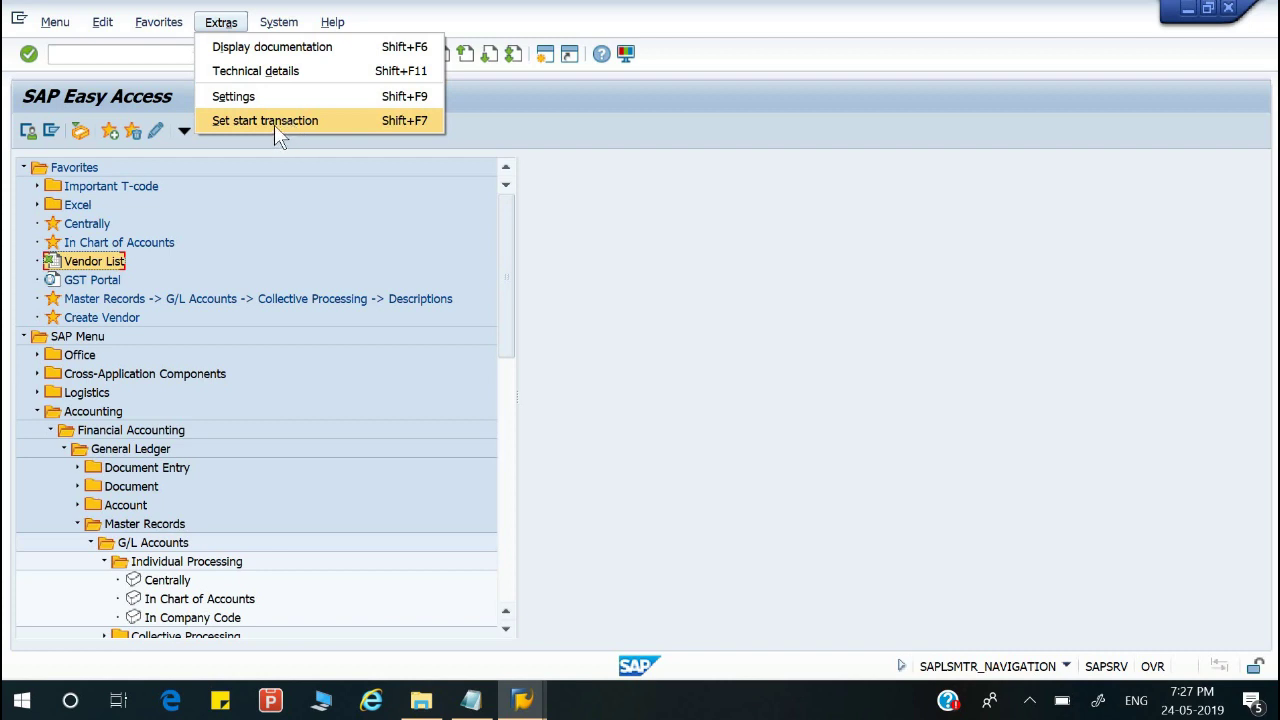
pyautogui.click(580, 272)
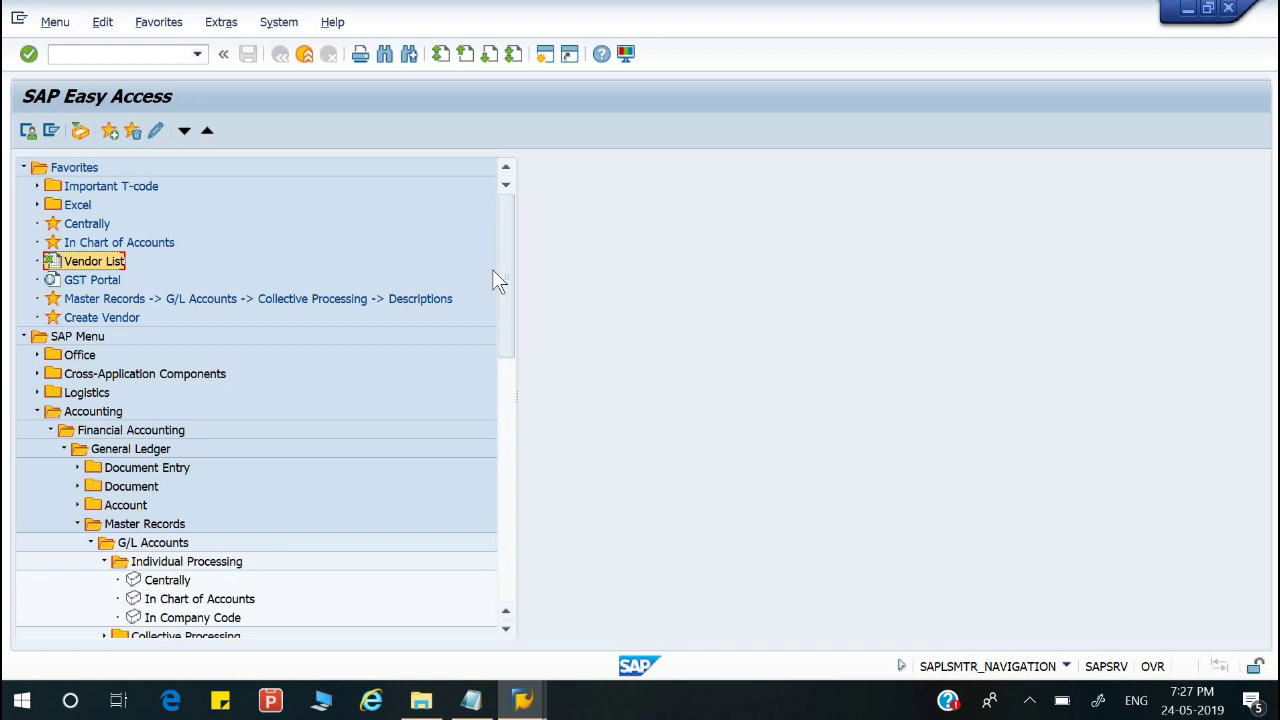
pyautogui.click(125, 55)
pyautogui.write('me51n')
pyautogui.press('Return')
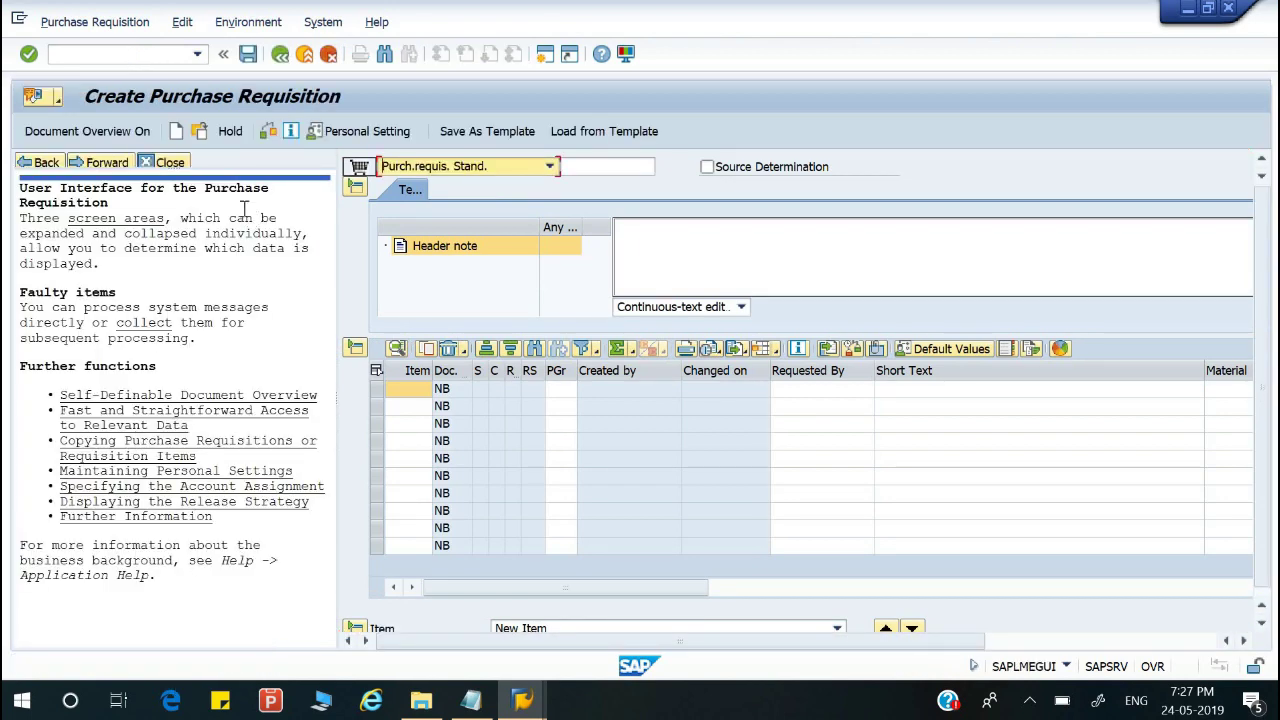
pyautogui.click(179, 162)
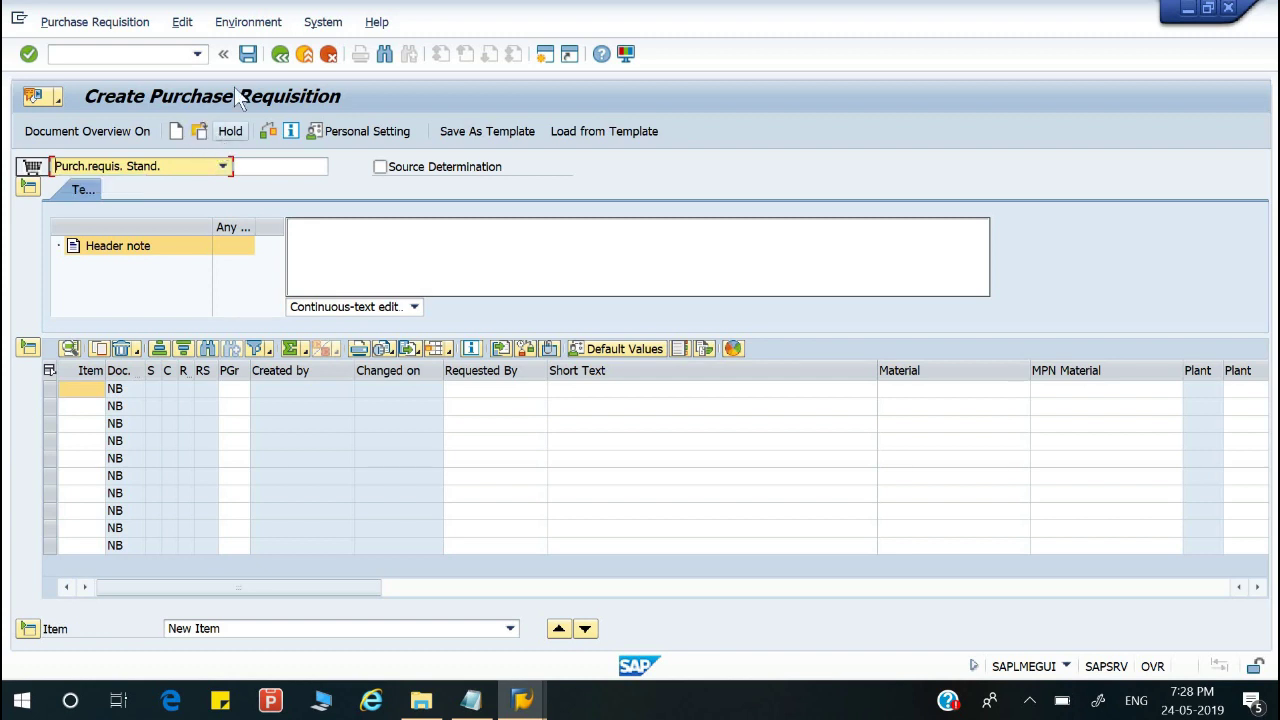
pyautogui.click(329, 58)
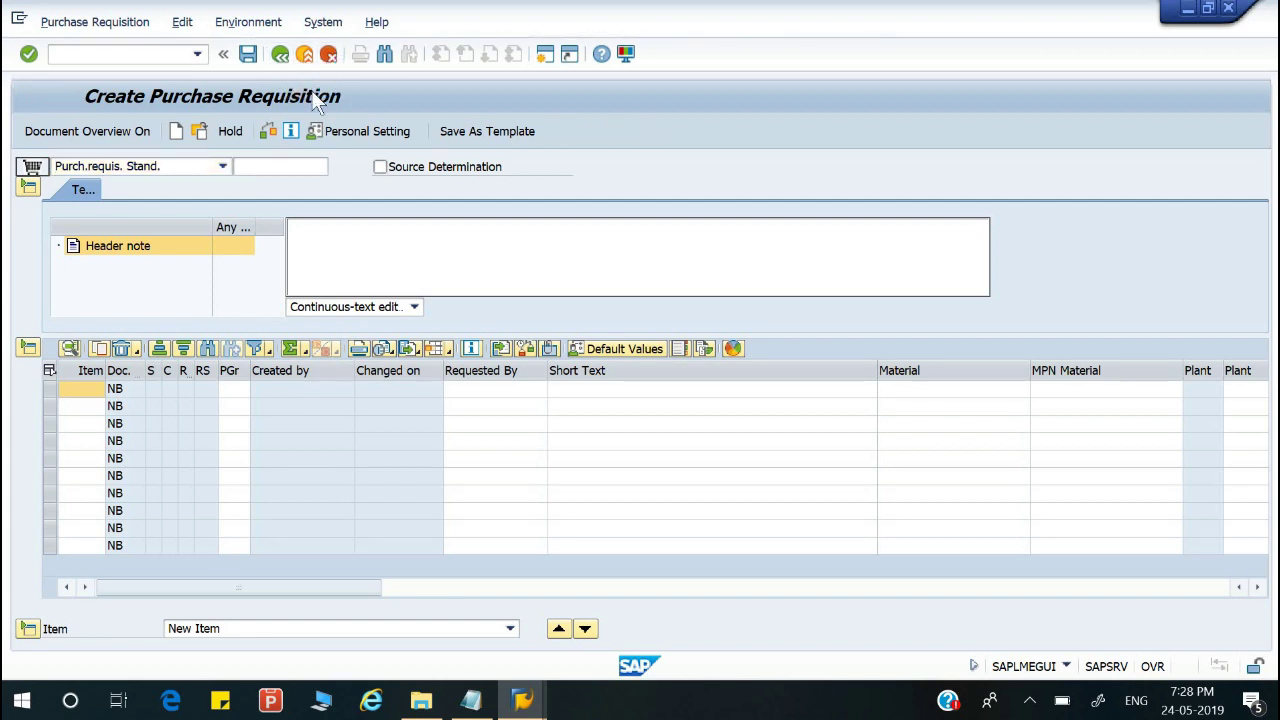
# Step: Set transaction code ME51N as the start transaction
pyautogui.click(221, 22)
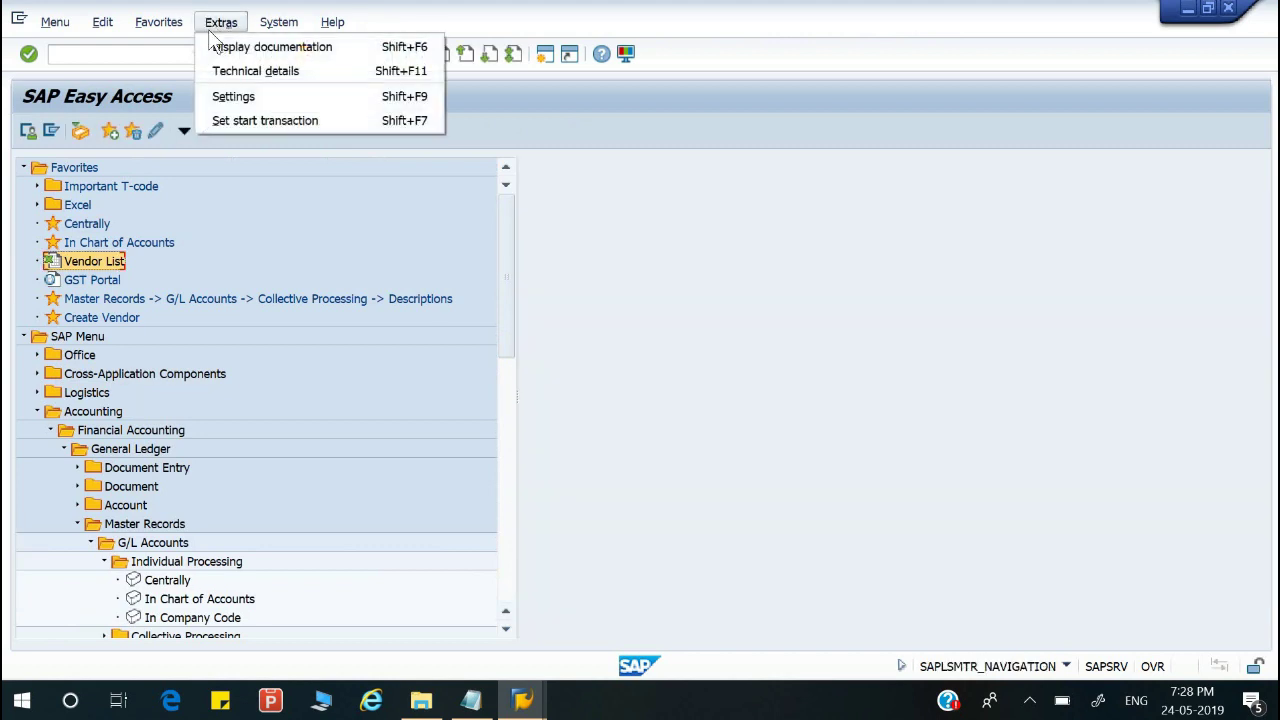
pyautogui.click(223, 119)
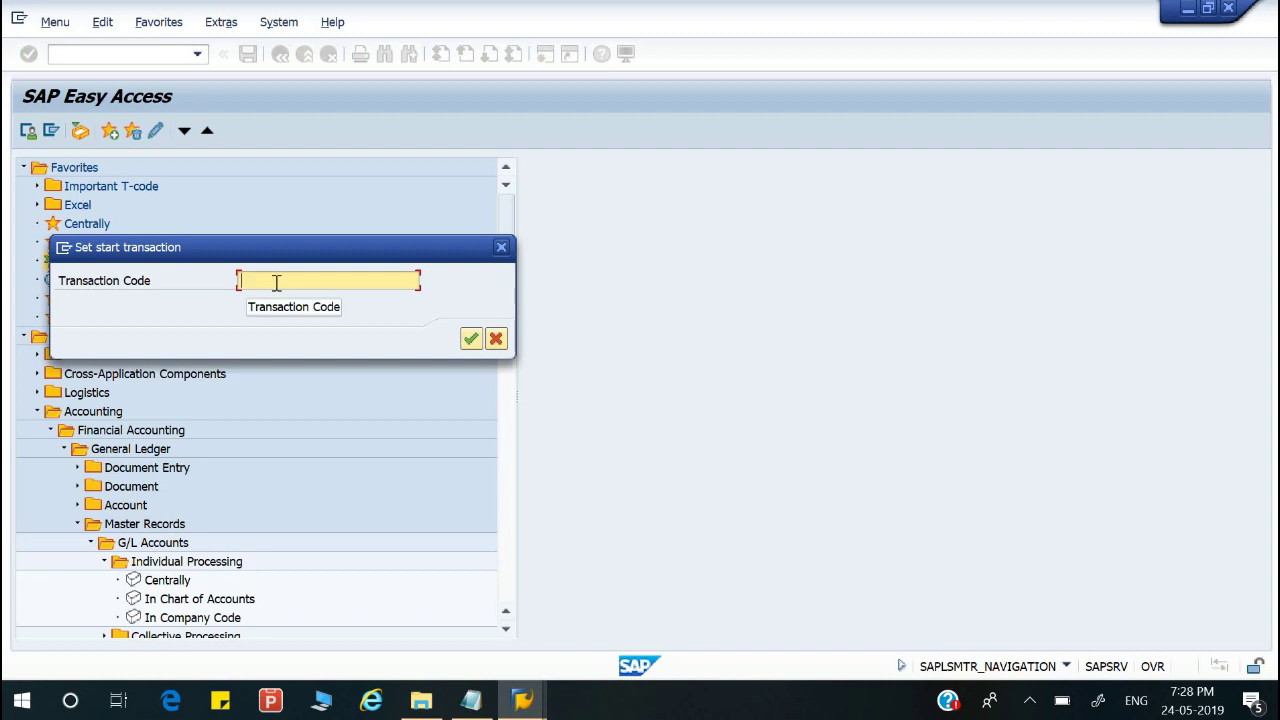
pyautogui.write('m')
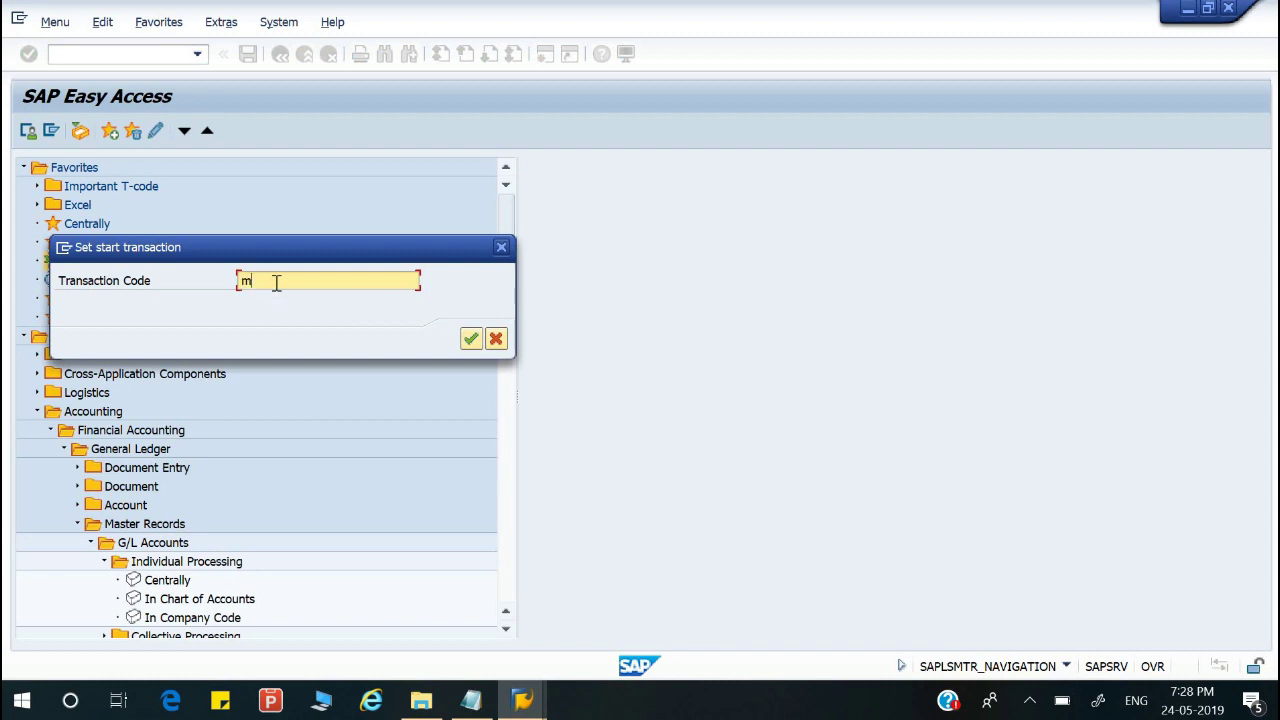
pyautogui.write('e51n')
pyautogui.click(470, 340)
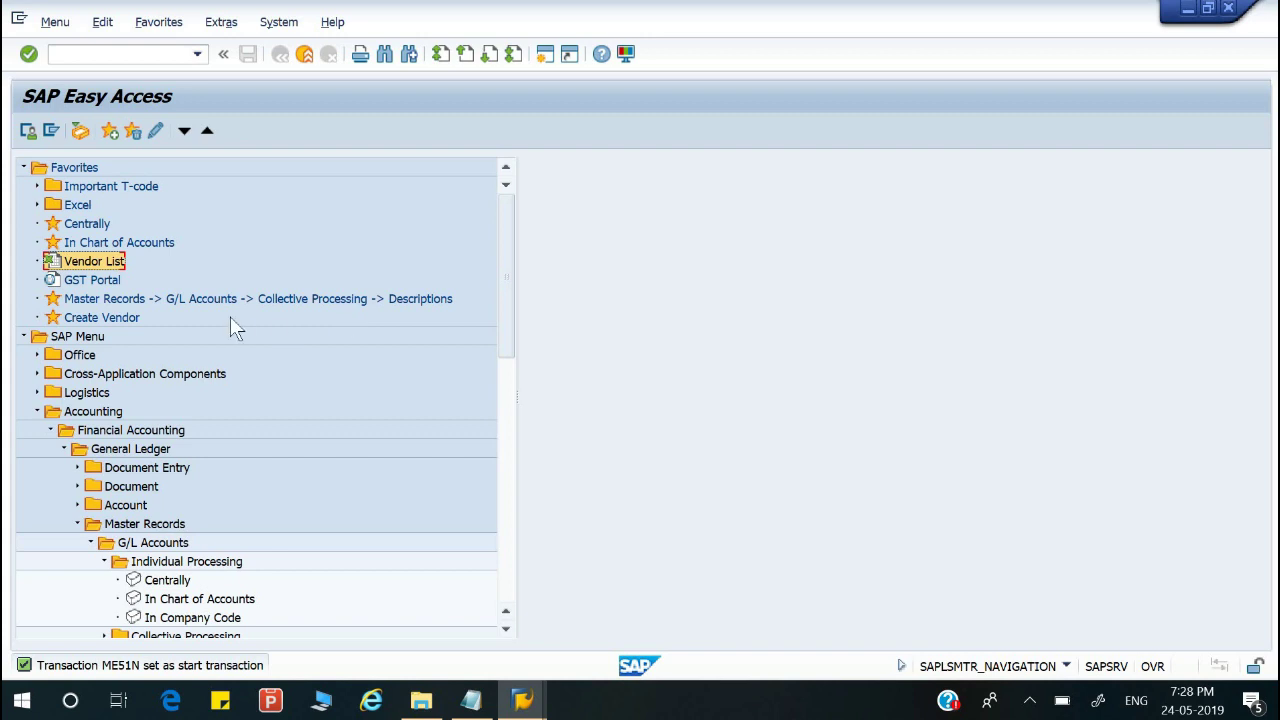
# Step: Reopen the start transaction setting to check the stored transaction code, and close it without changes
pyautogui.click(225, 24)
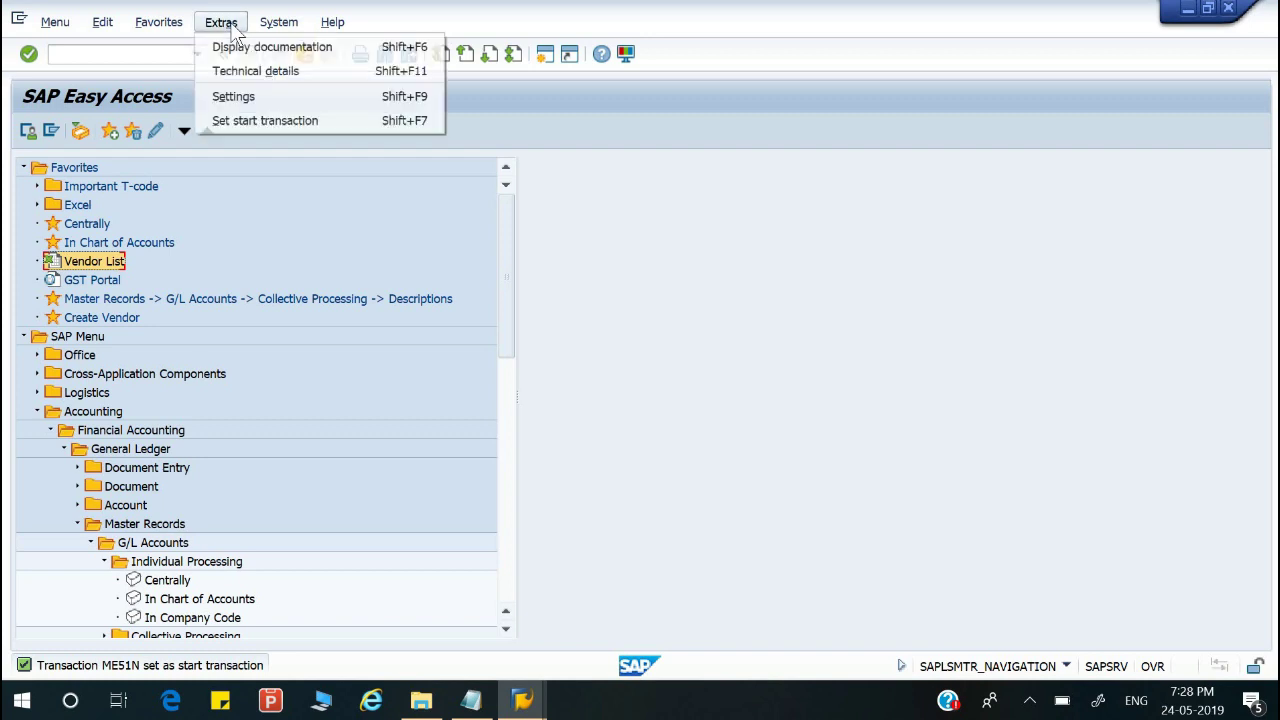
pyautogui.click(240, 121)
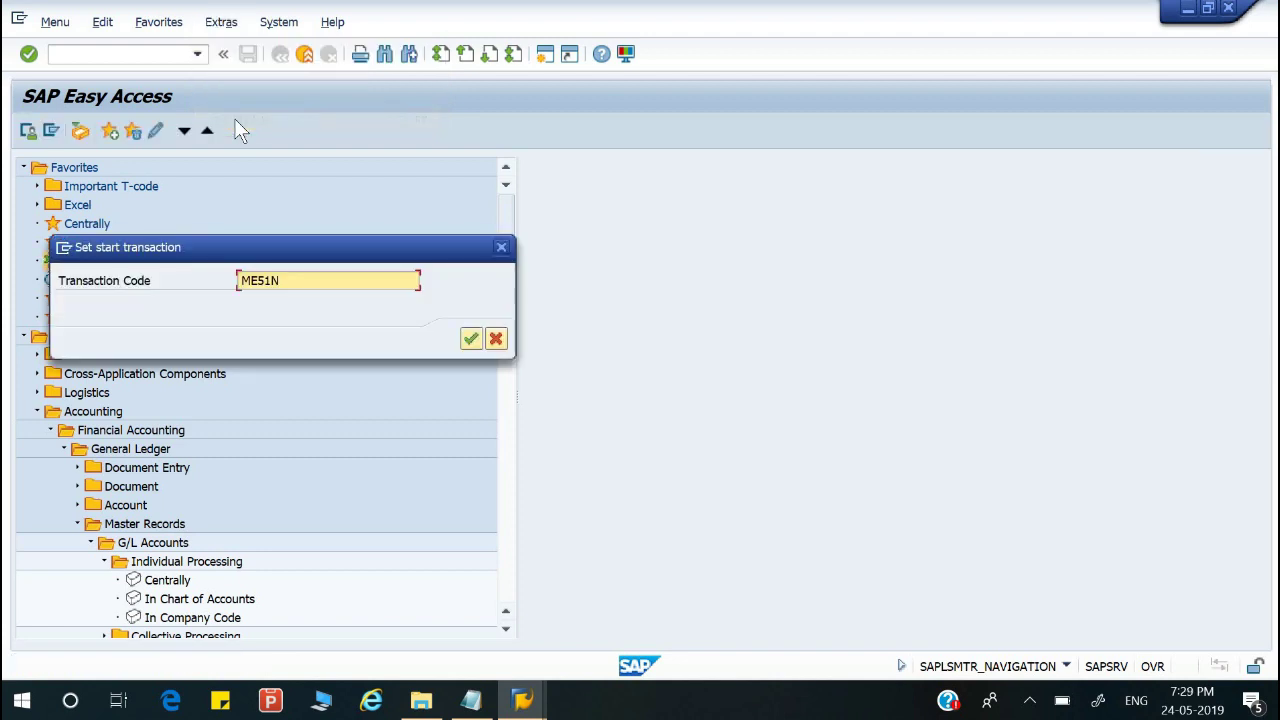
pyautogui.click(505, 249)
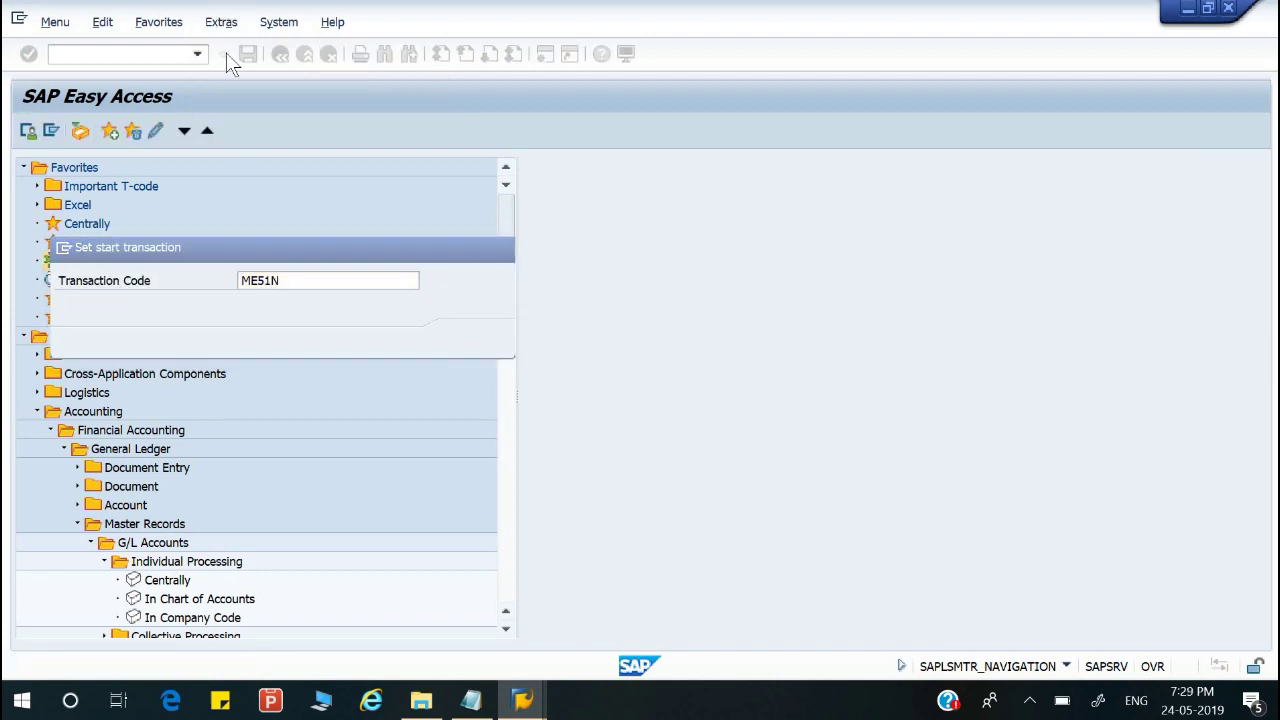
# Step: Log off from the SAP system
pyautogui.click(282, 28)
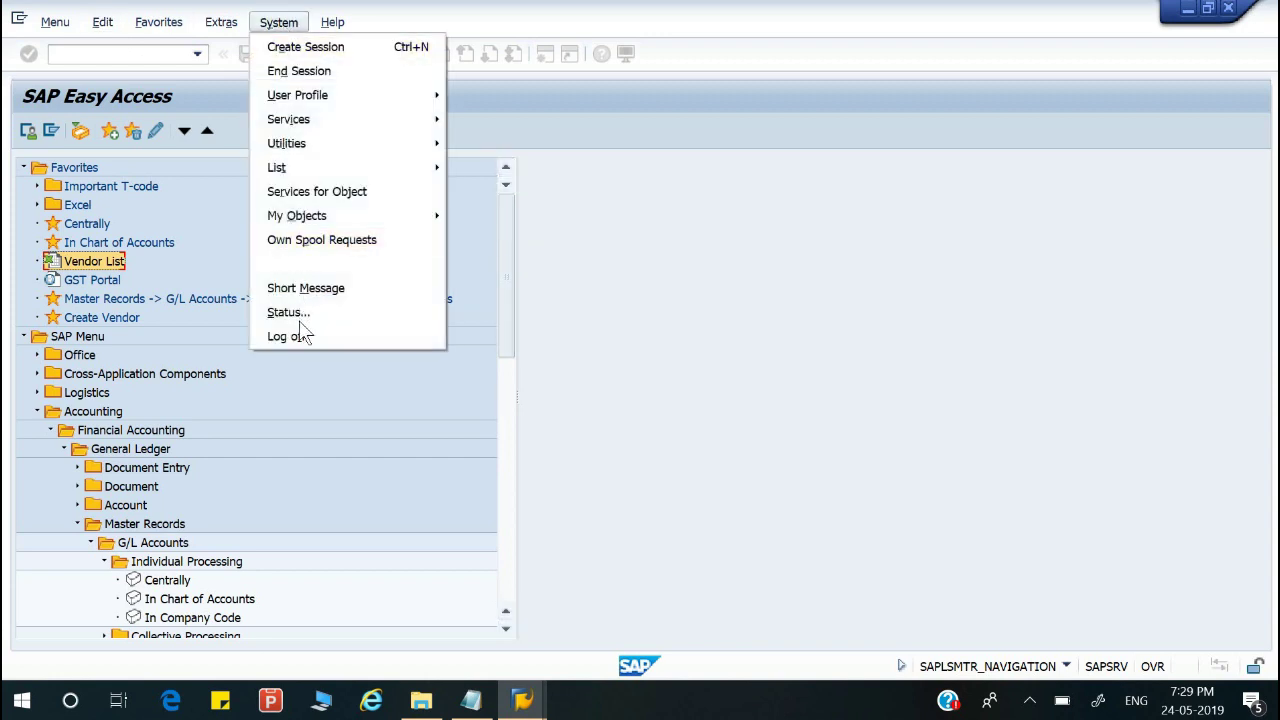
pyautogui.click(299, 333)
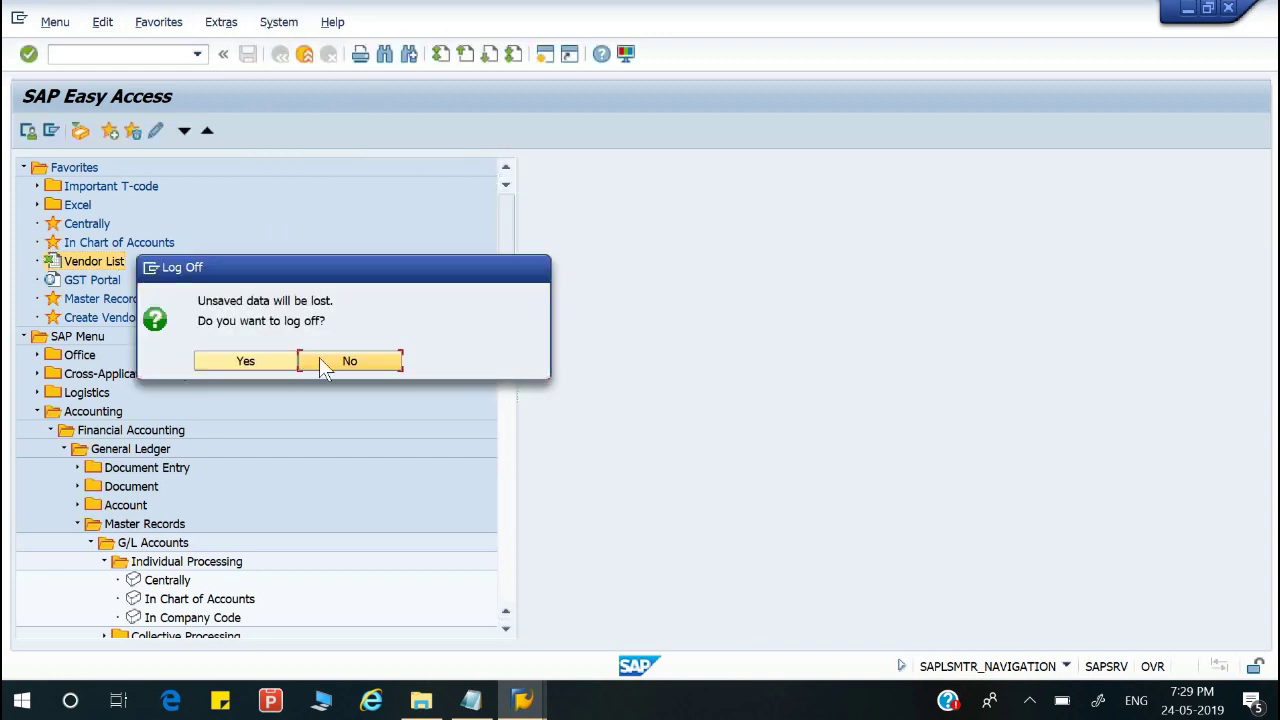
pyautogui.click(322, 360)
# Step: Switch to the SAP logon window, log on to client 800 with the user and password, and continue without ending any other logons
pyautogui.hotkey('alt', 'Tab')
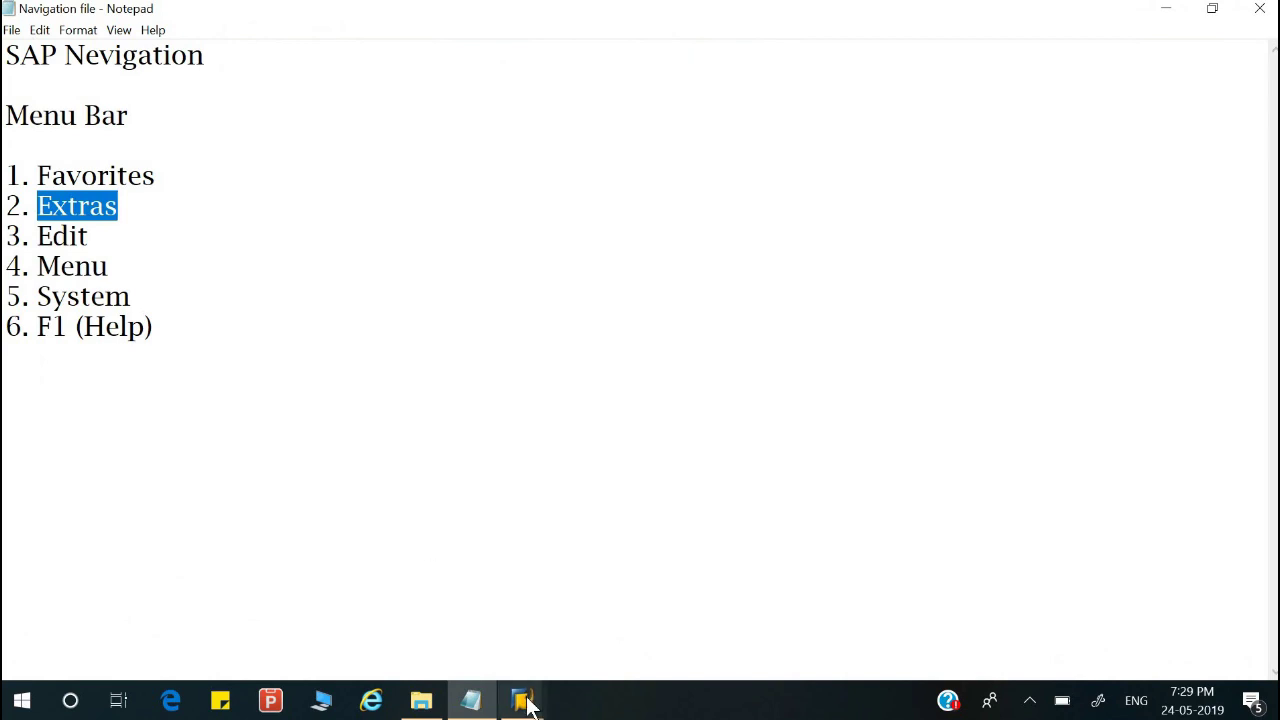
pyautogui.moveTo(524, 702)
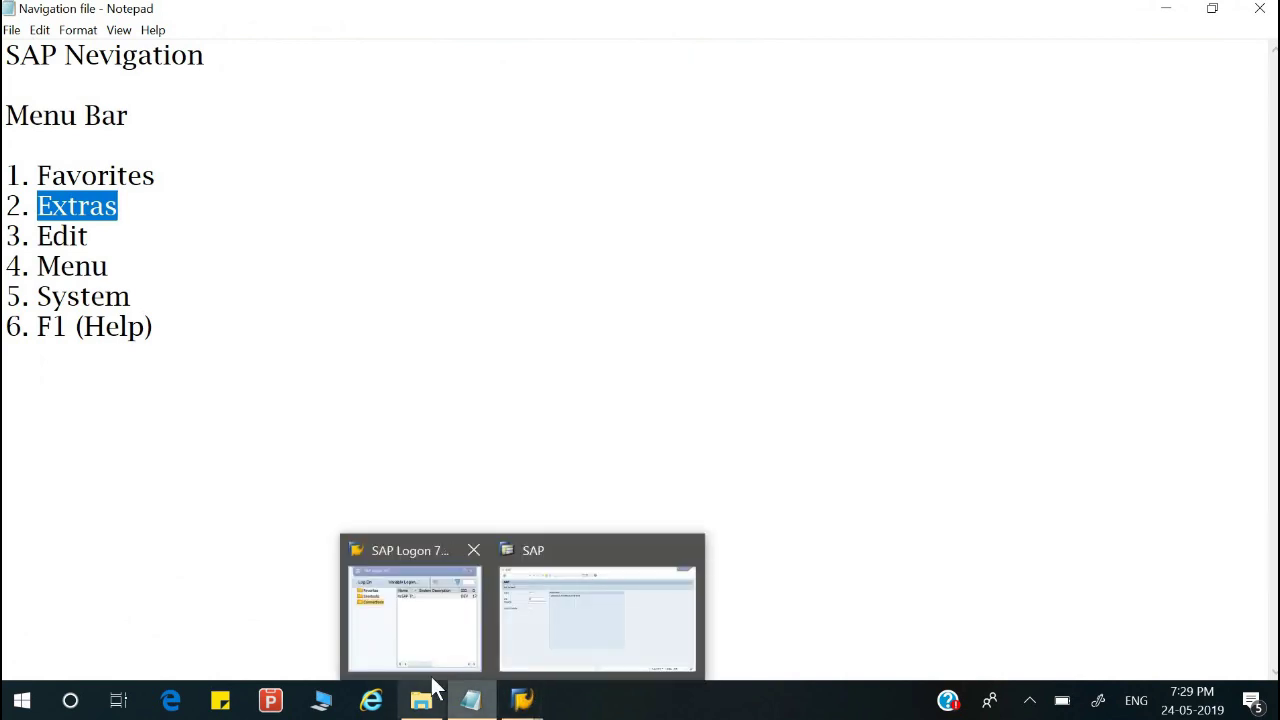
pyautogui.click(552, 657)
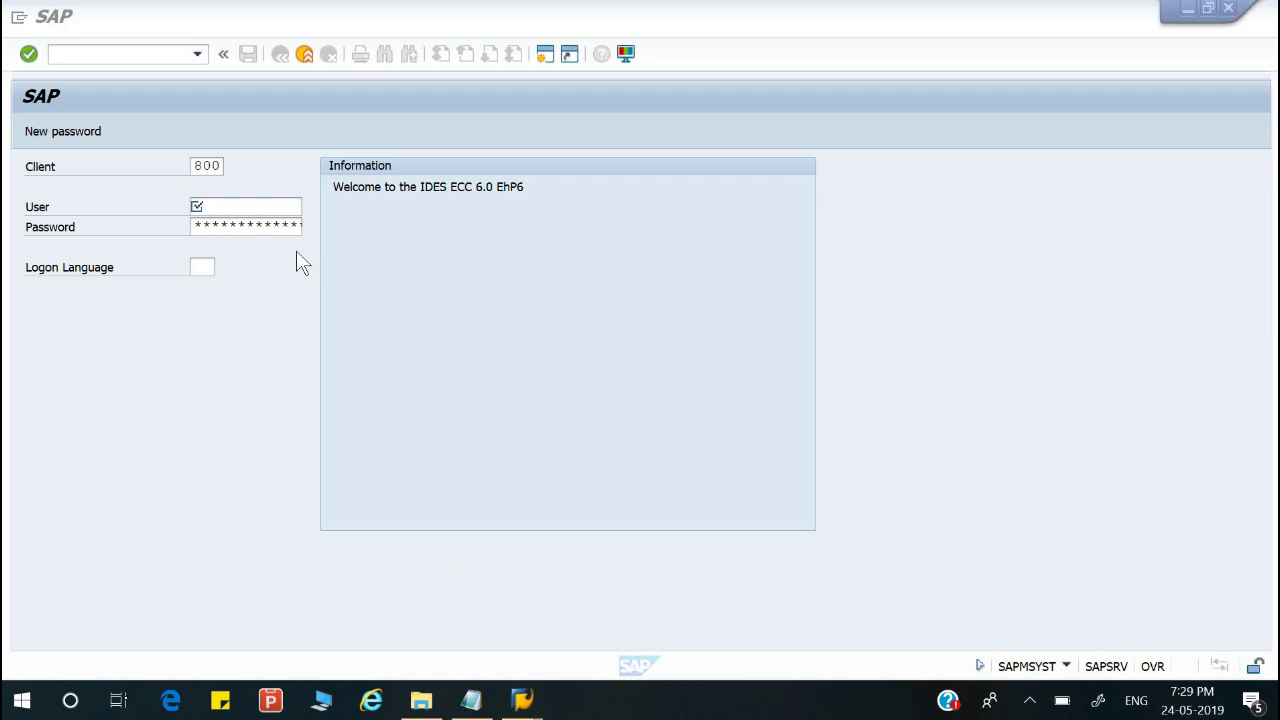
pyautogui.click(245, 229)
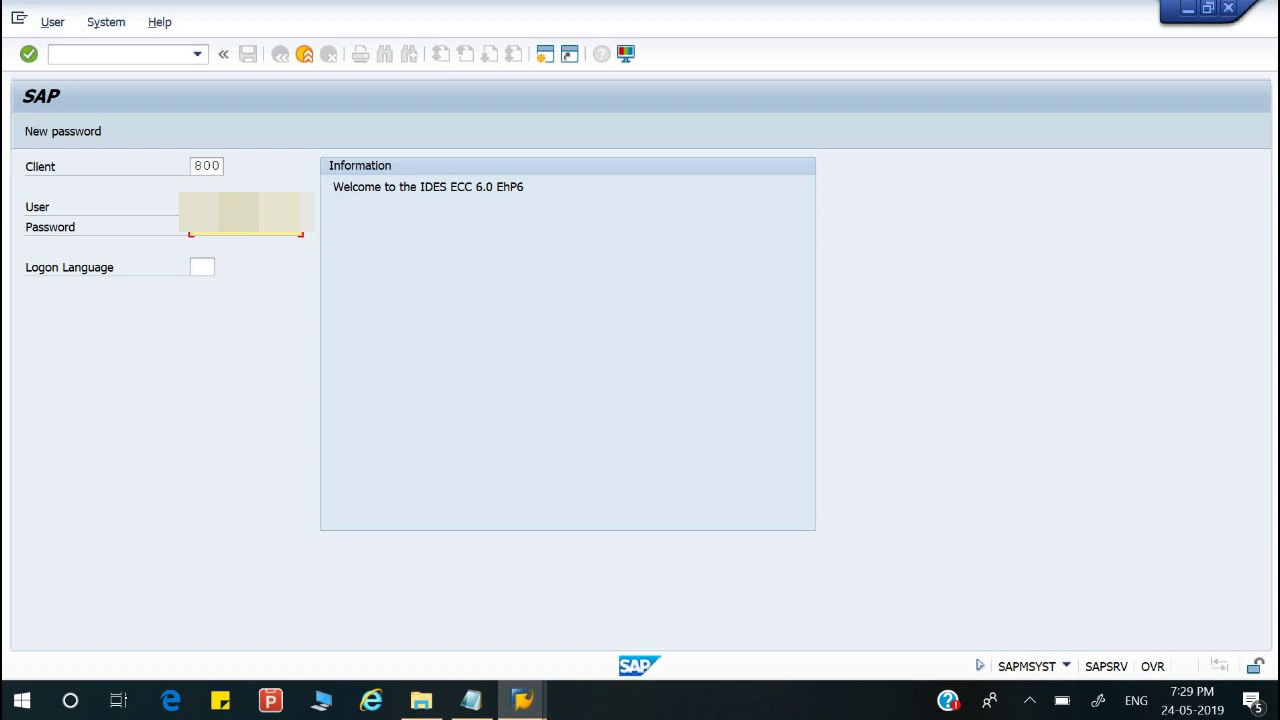
pyautogui.press('Return')
pyautogui.click(195, 508)
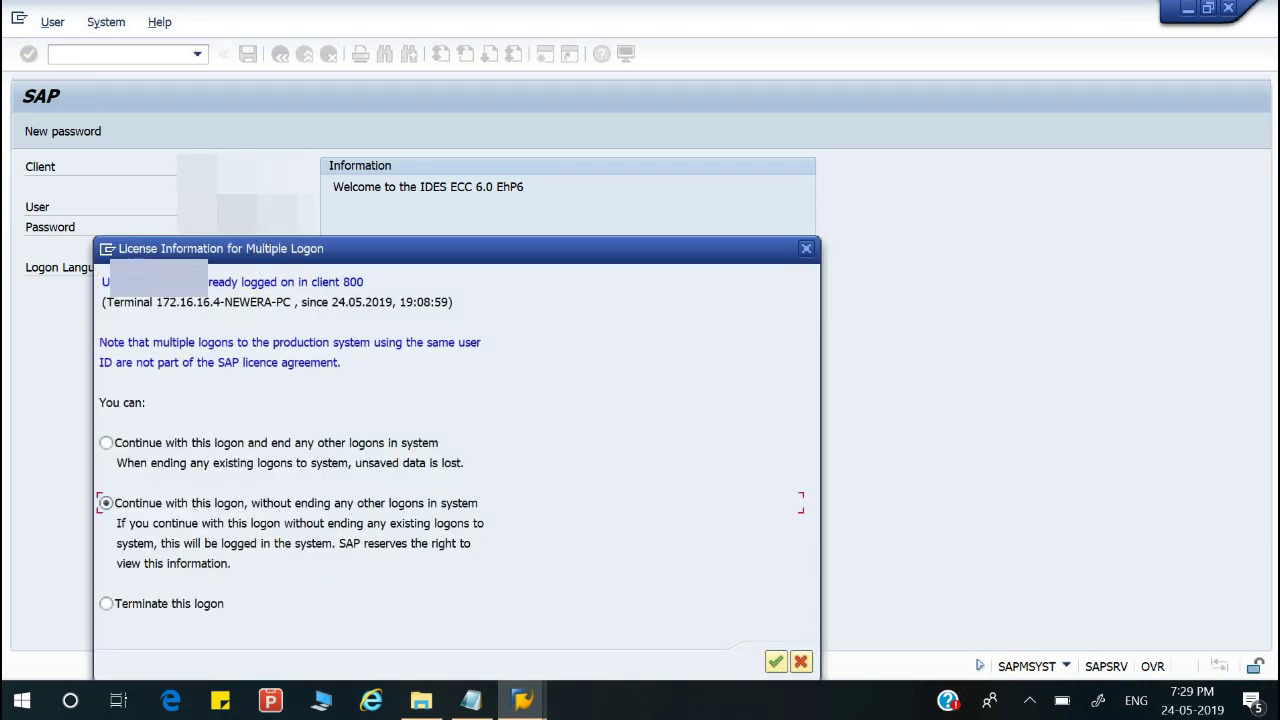
pyautogui.click(776, 662)
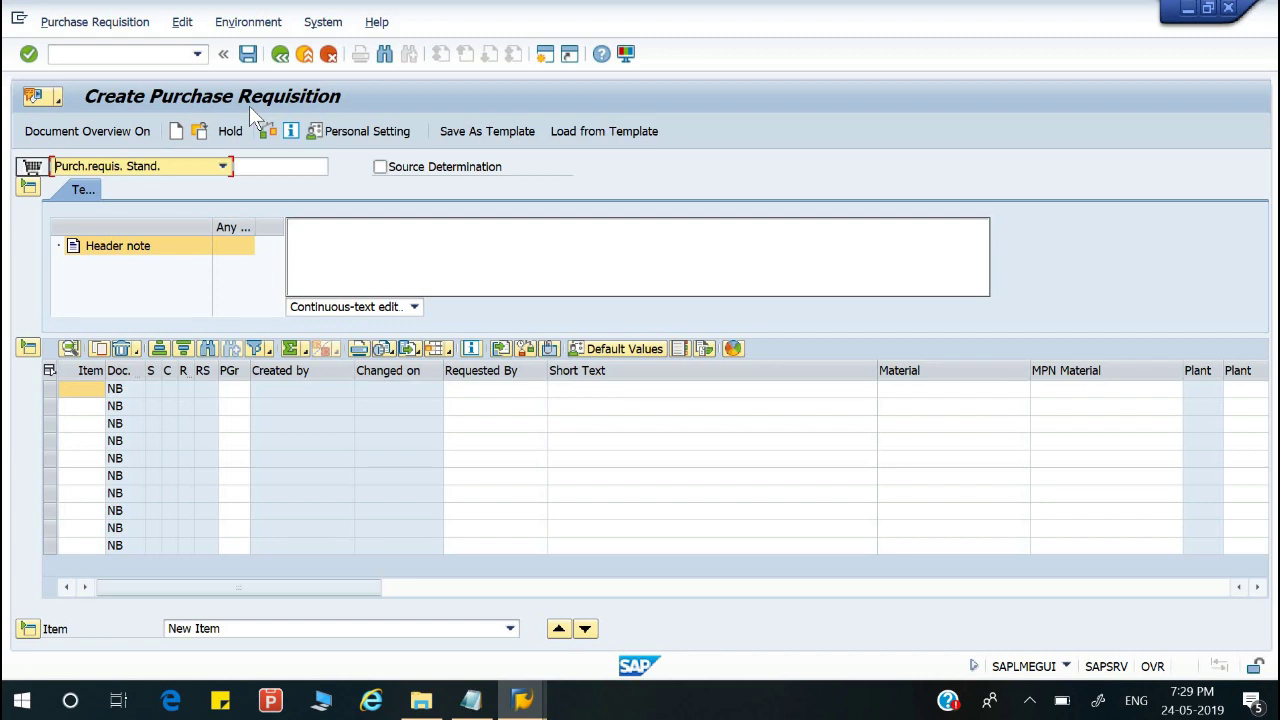
# Step: Exit the purchase requisition screen and reset the start transaction by clearing its transaction code
pyautogui.click(328, 55)
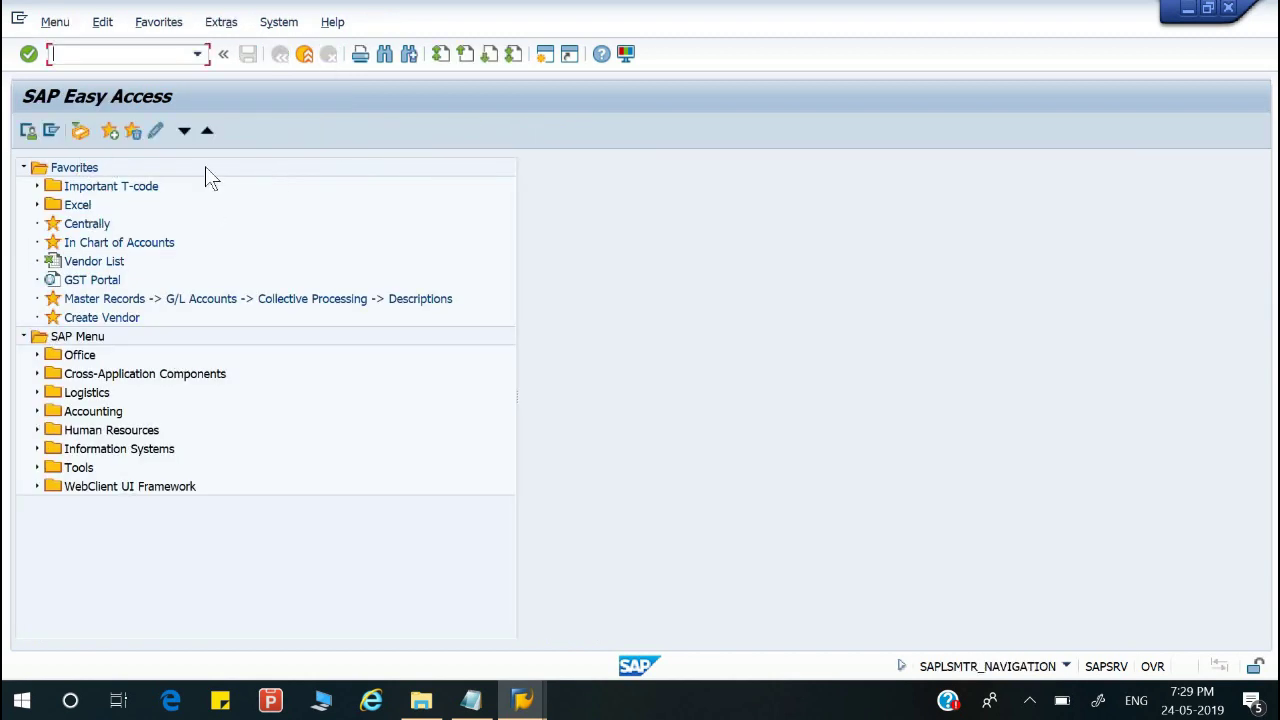
pyautogui.click(278, 22)
pyautogui.moveTo(222, 24)
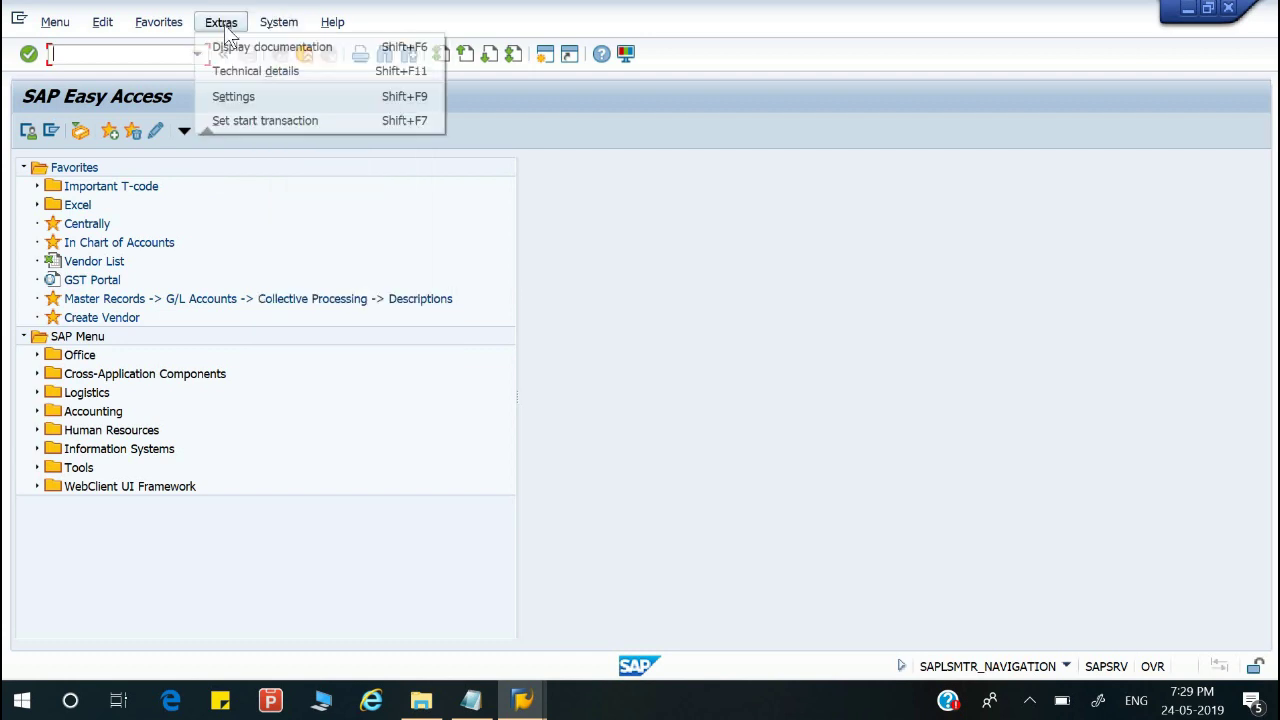
pyautogui.click(226, 120)
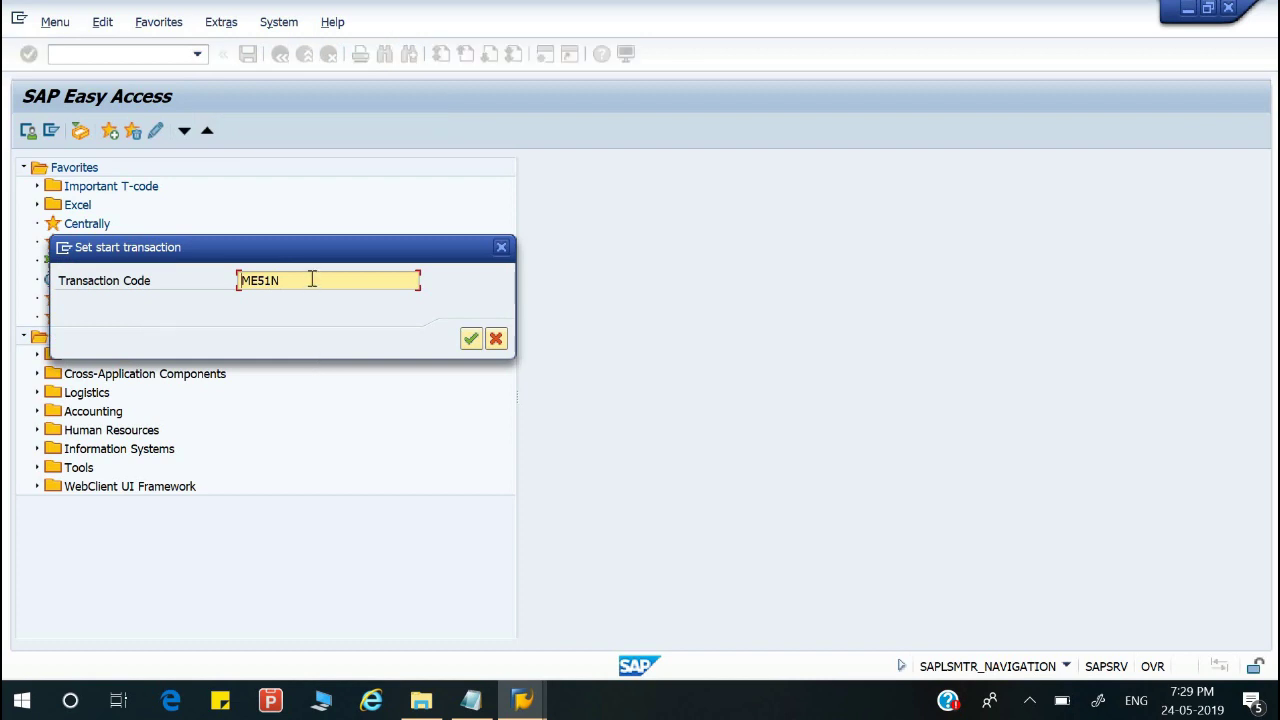
pyautogui.click(311, 279)
pyautogui.press('BackSpace')
pyautogui.press('BackSpace')
pyautogui.press('BackSpace')
pyautogui.press('BackSpace')
pyautogui.press('BackSpace')
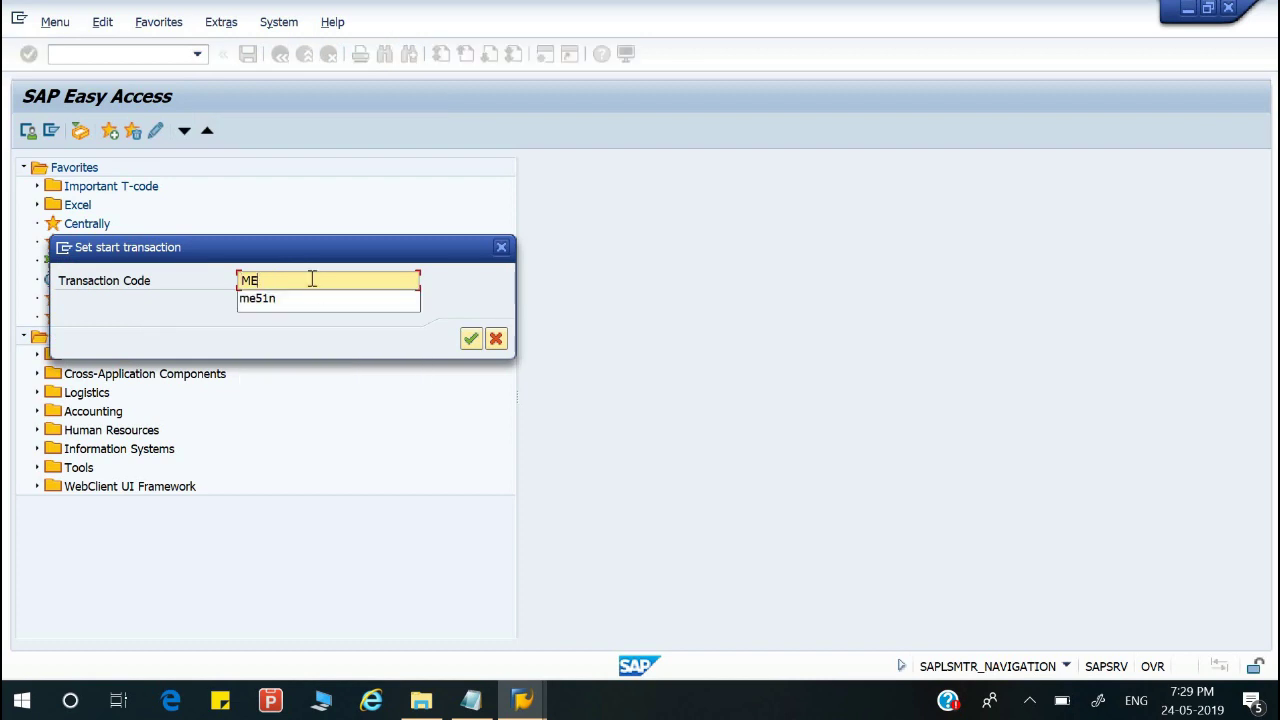
pyautogui.click(468, 340)
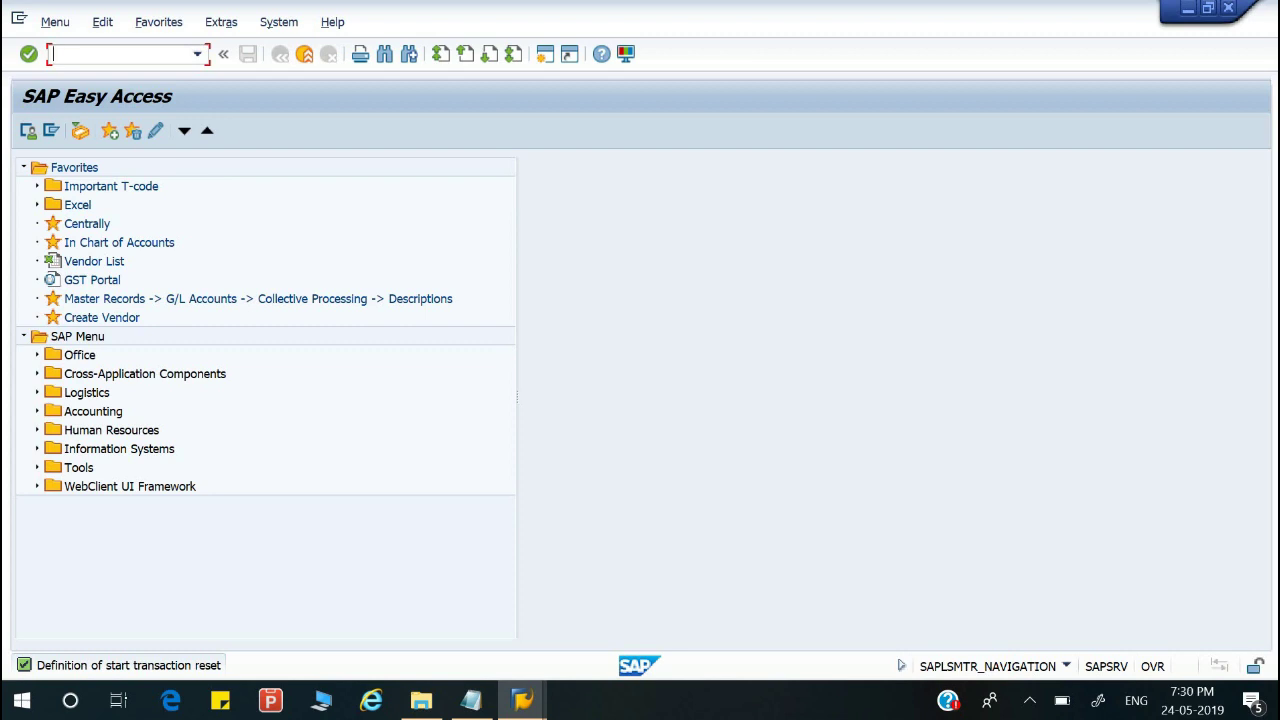
pyautogui.click(221, 26)
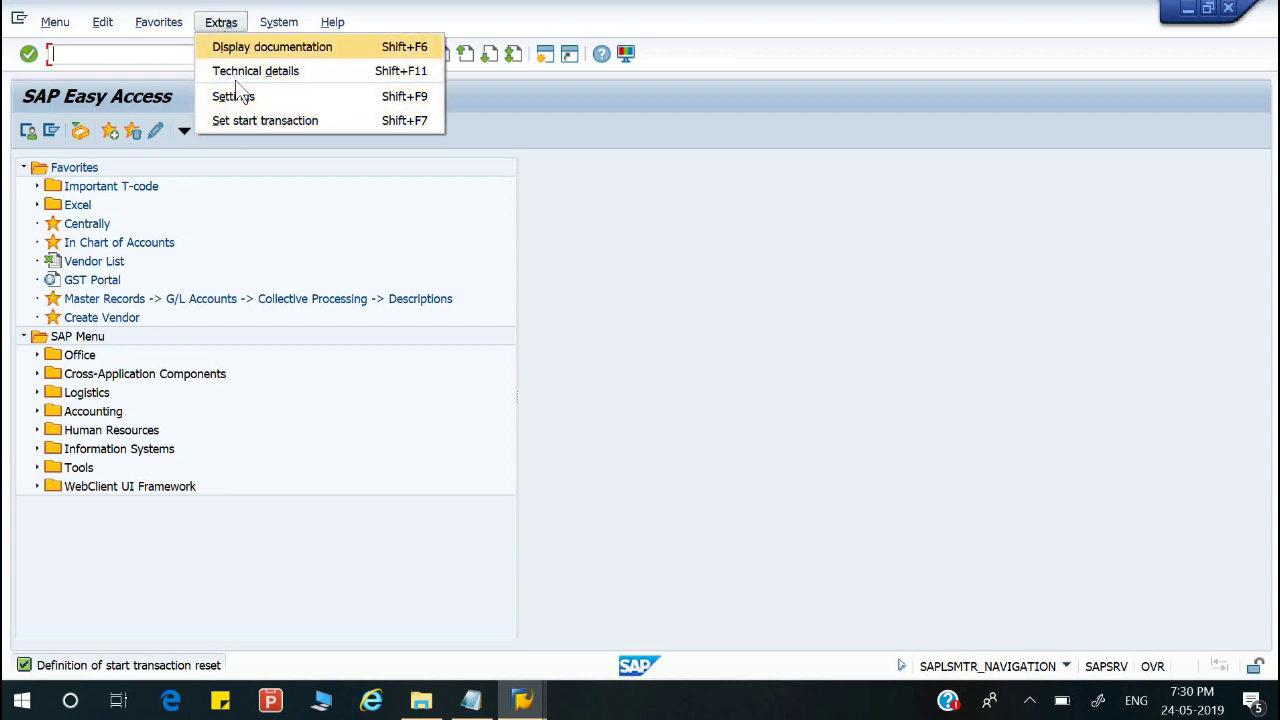
pyautogui.click(160, 24)
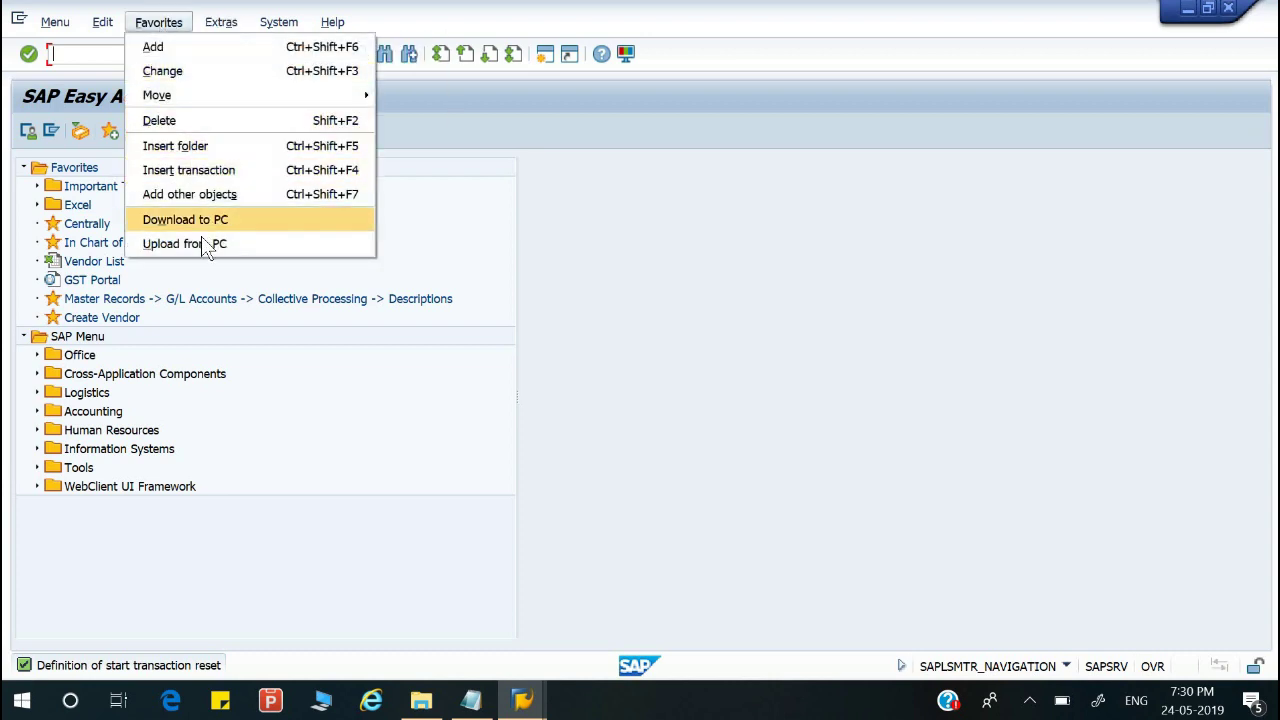
pyautogui.click(219, 28)
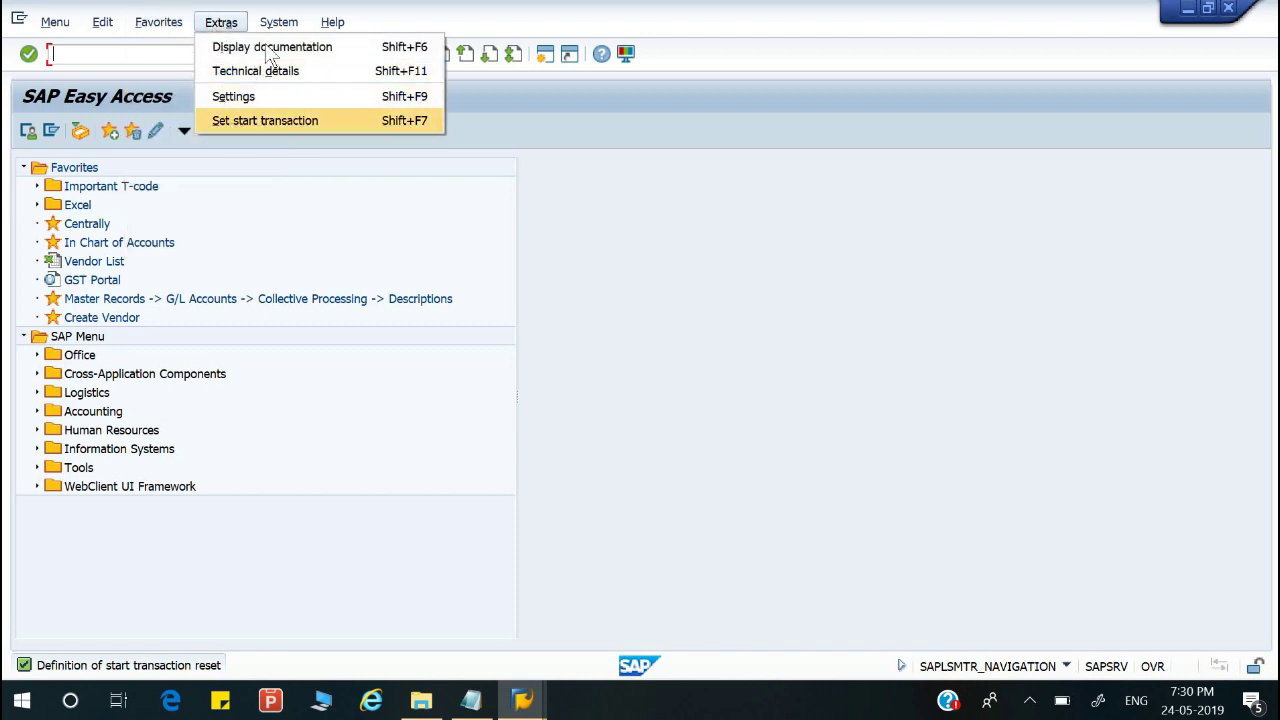
pyautogui.click(106, 30)
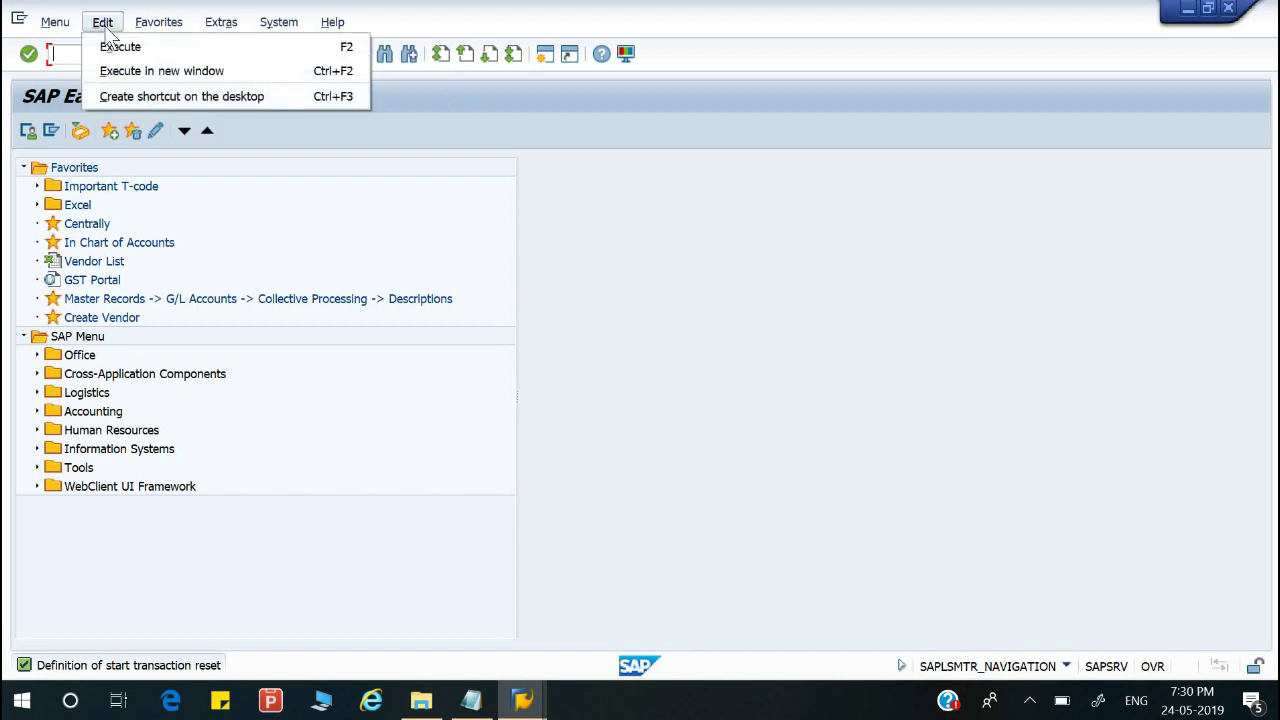
# Step: Switch to the Notepad navigation file, highlight the Edit, Menu, System and F1 (Help) topics for review, and close the file
pyautogui.click(471, 700)
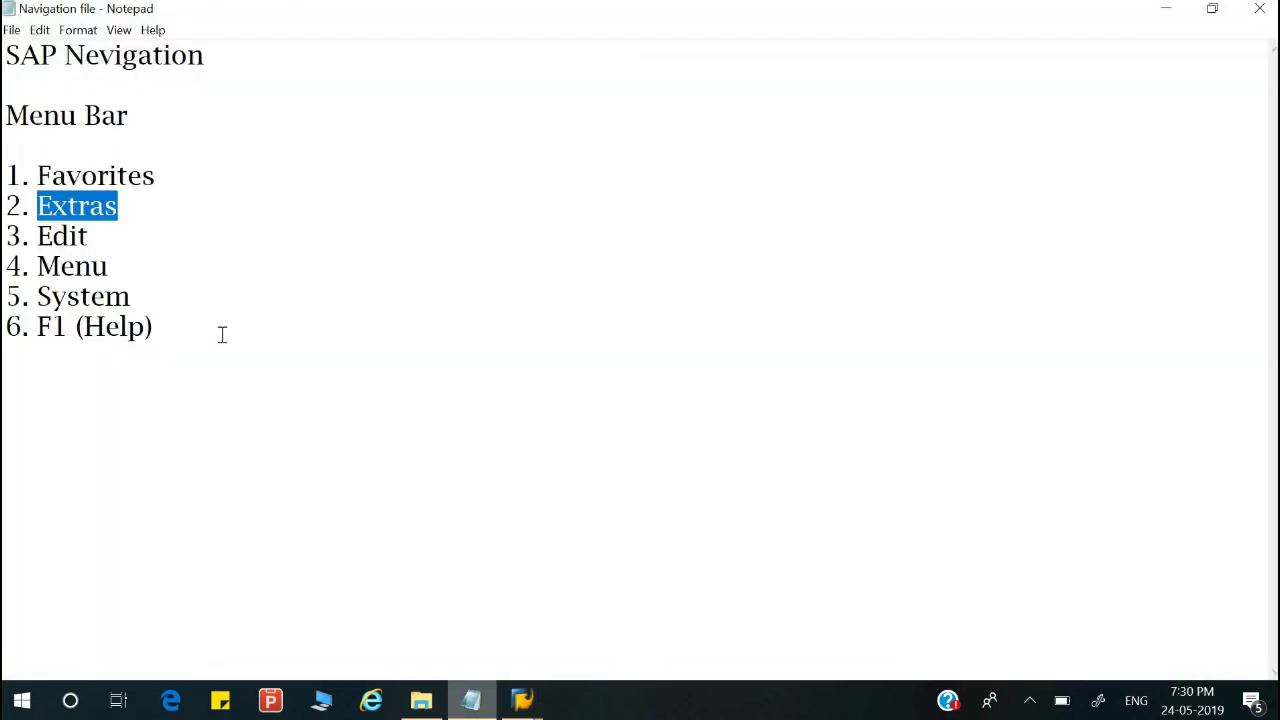
pyautogui.click(89, 228)
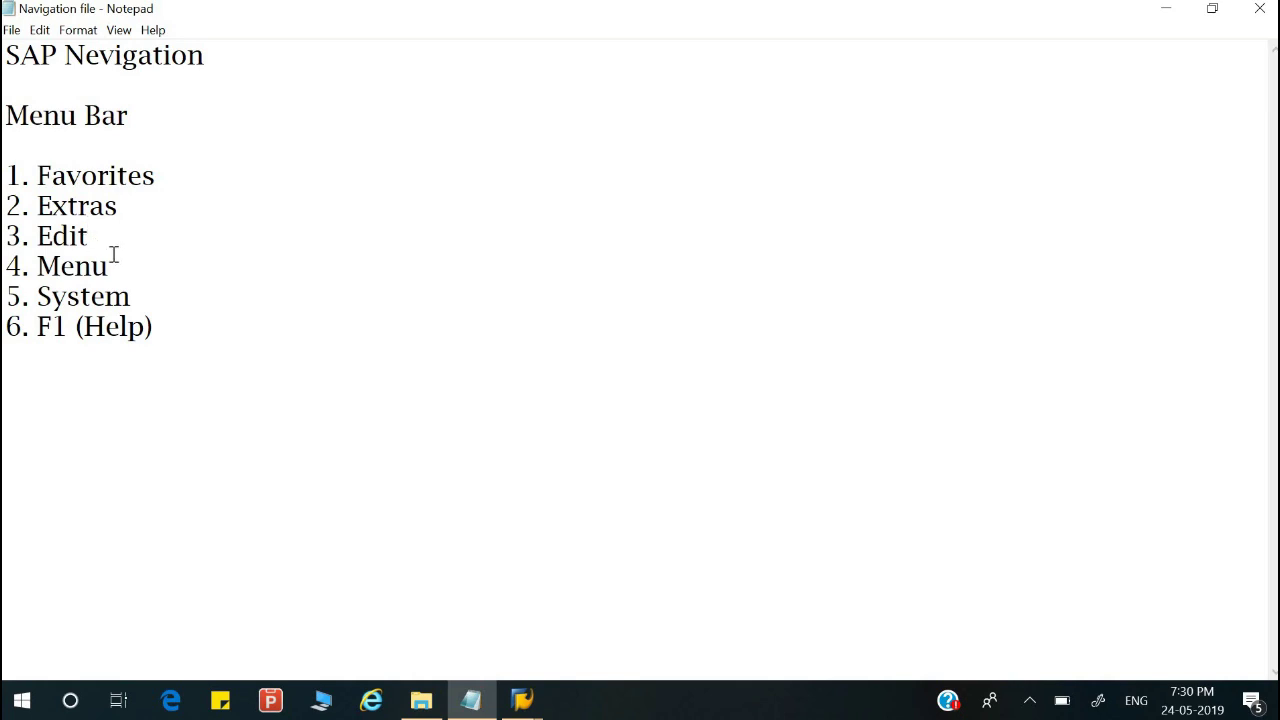
pyautogui.click(115, 258)
pyautogui.moveTo(30, 265); pyautogui.dragTo(119, 267)
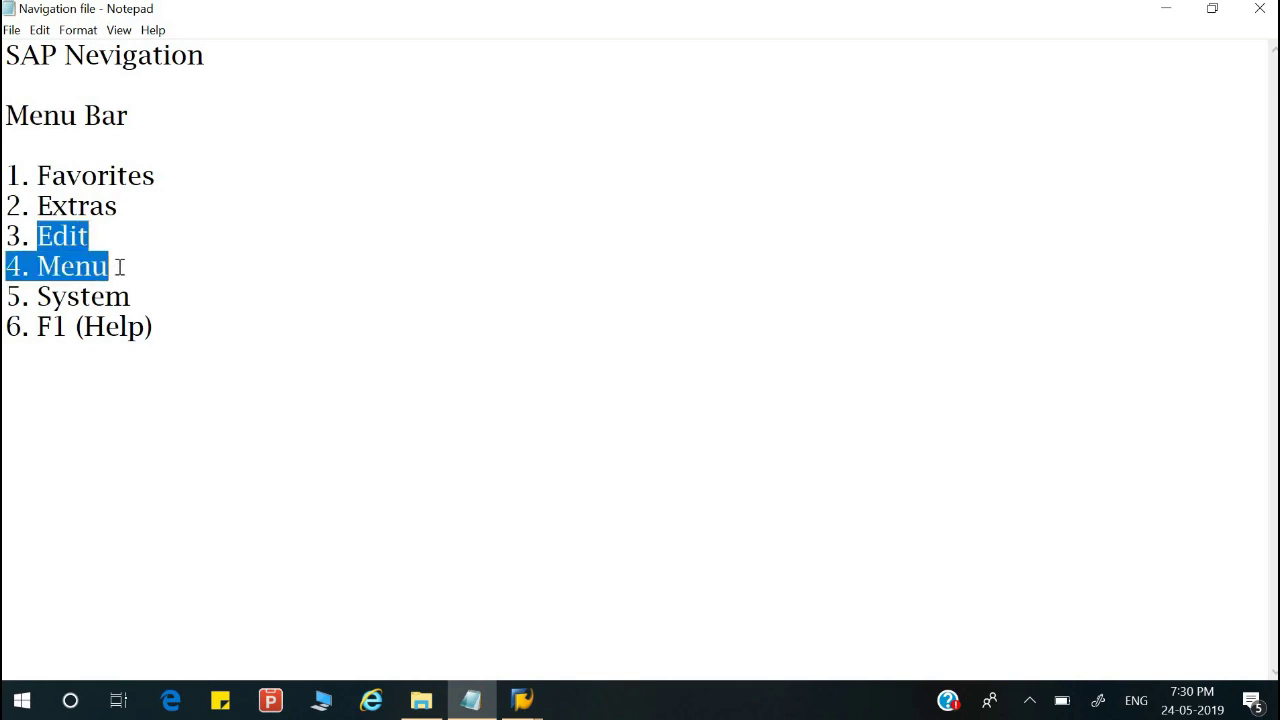
pyautogui.click(142, 283)
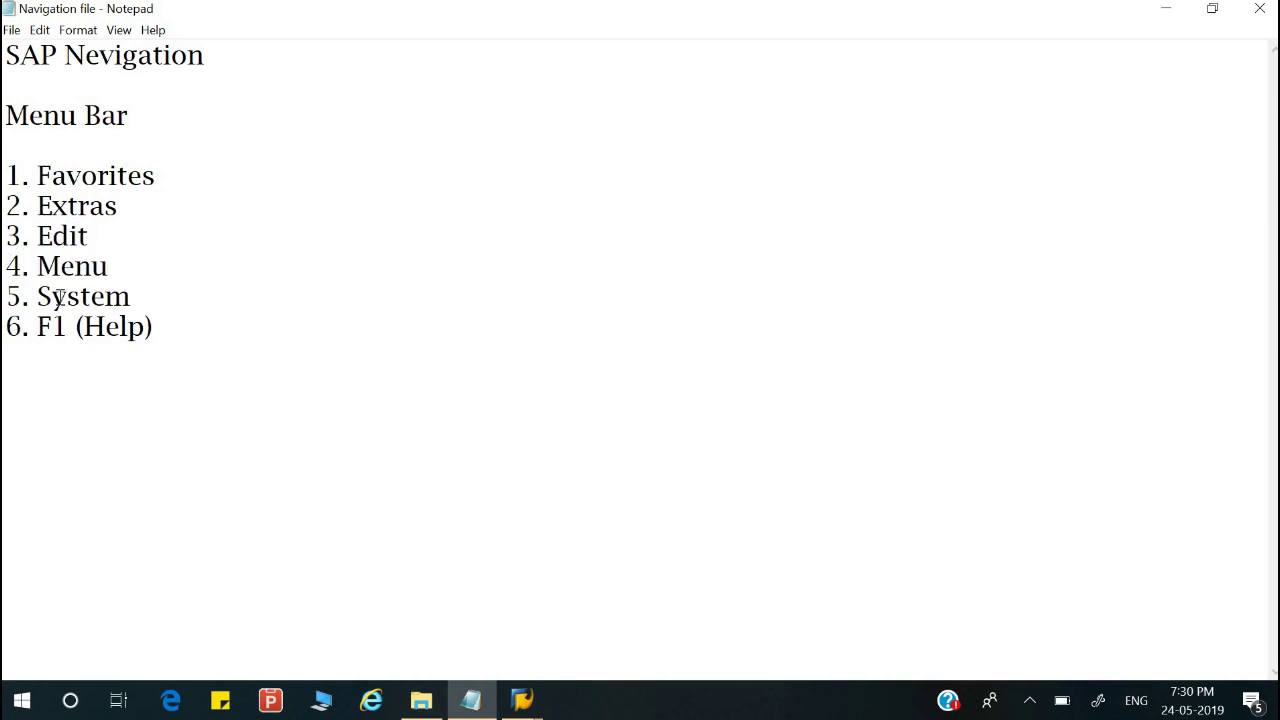
pyautogui.moveTo(53, 296); pyautogui.dragTo(157, 329)
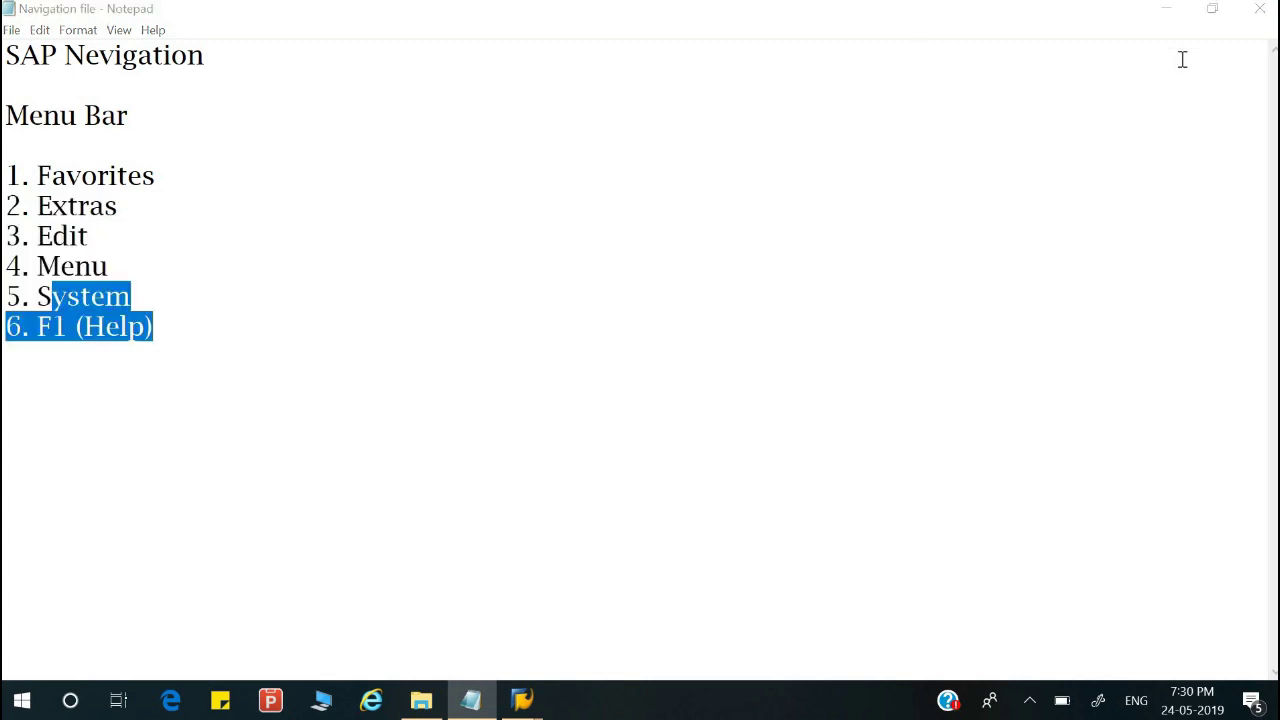
pyautogui.click(1259, 8)
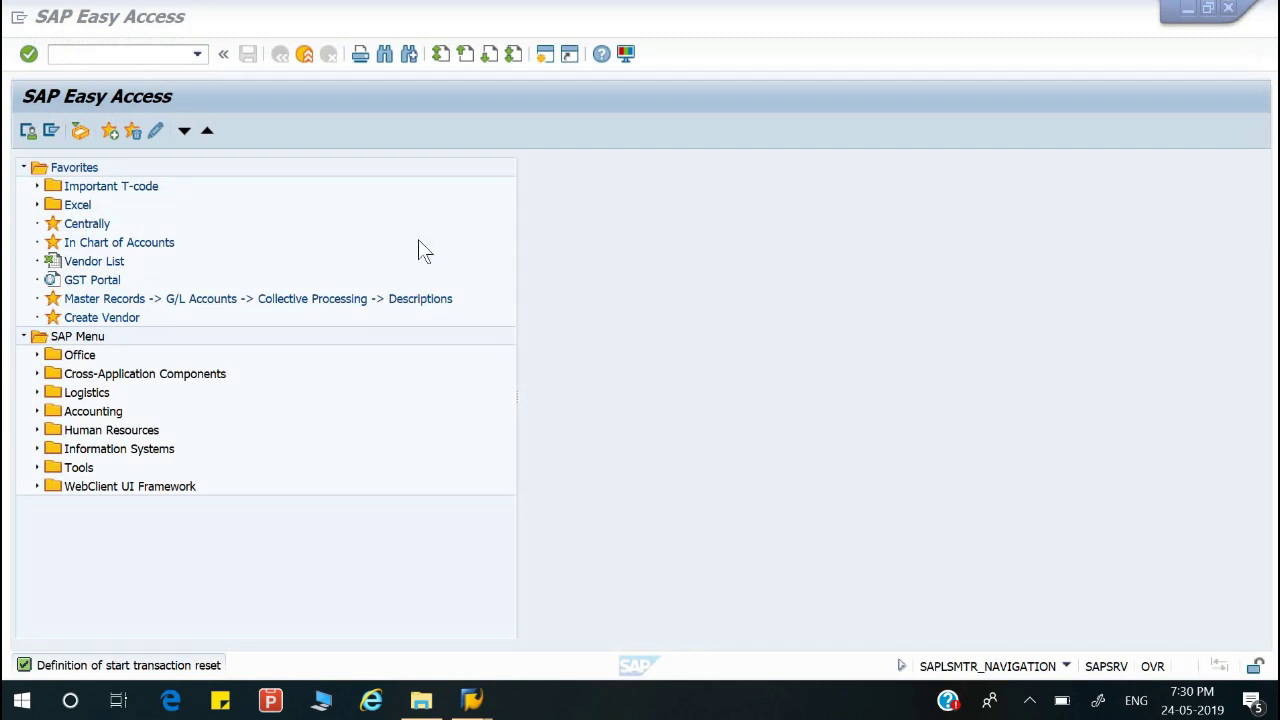